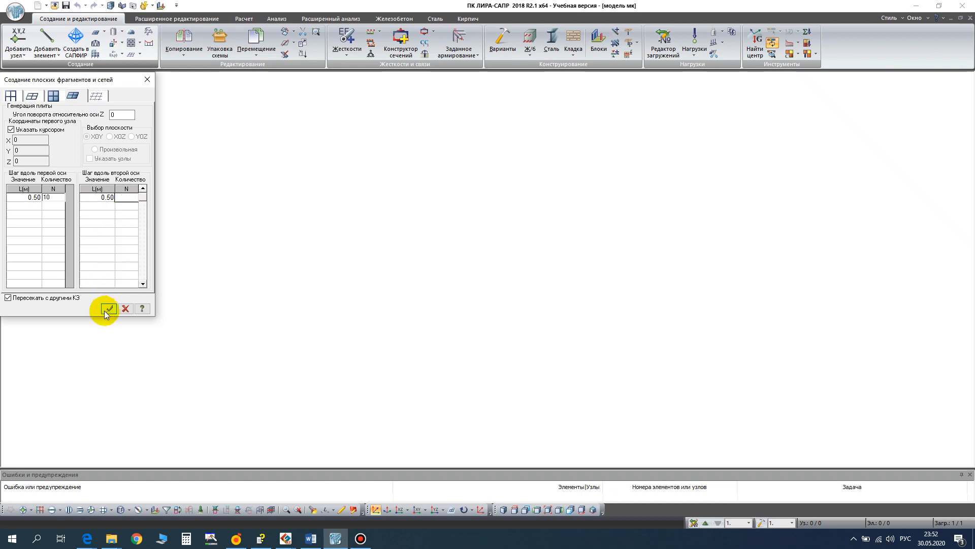
- Generate a horizontal slab mesh with ten 0.5 m divisions along each axis
text(0)
click(108, 308)
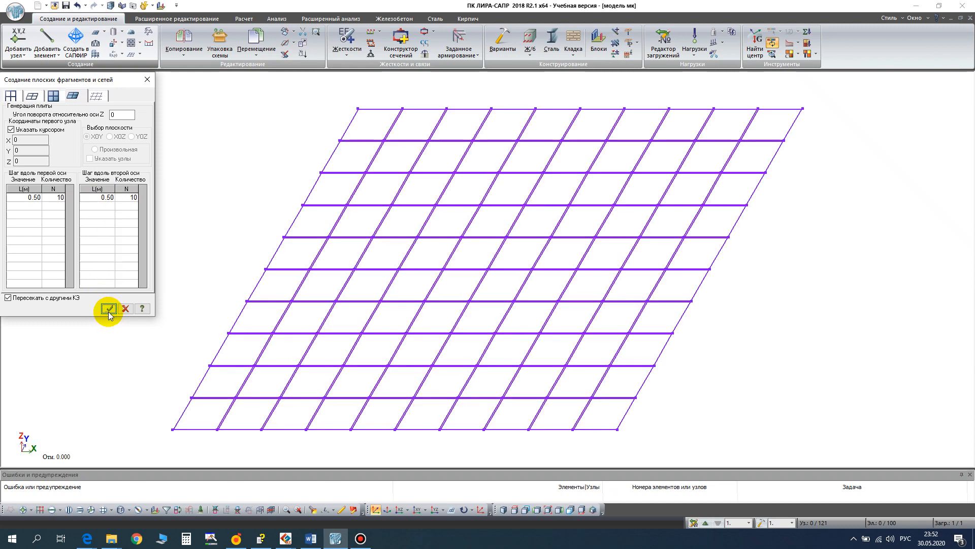
click(147, 80)
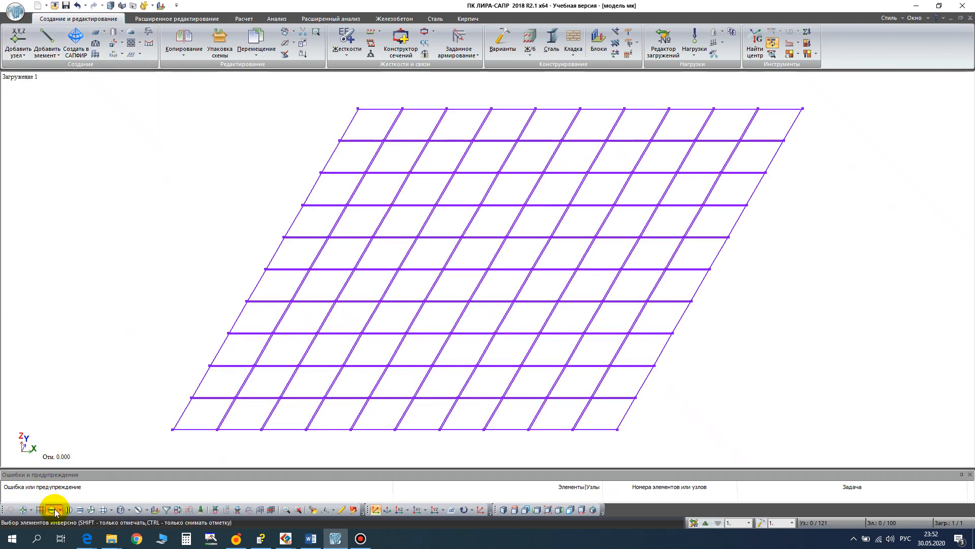
- Sweep all slab elements into solid bodies with n = 11 divisions and a dZ offset of 5.5 m
drag(110, 81, 901, 437)
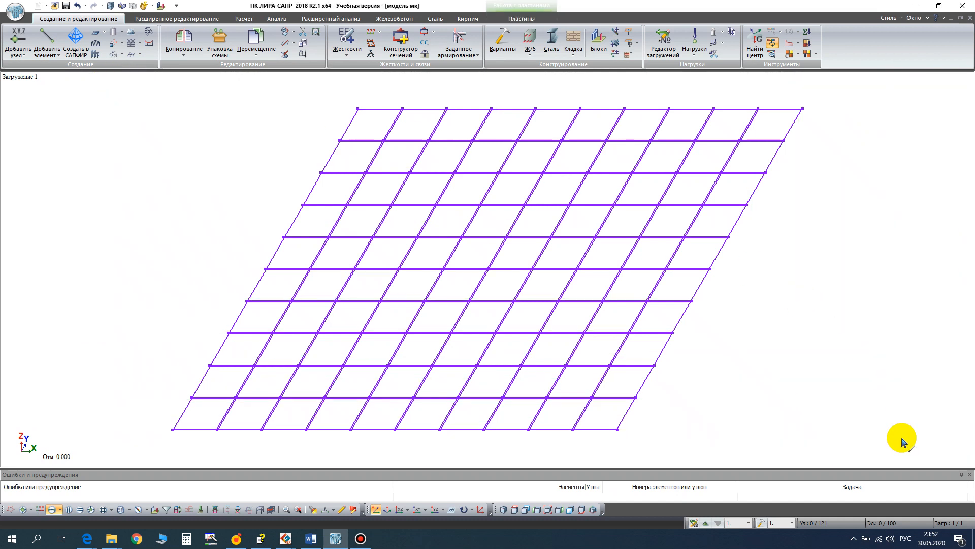
click(113, 43)
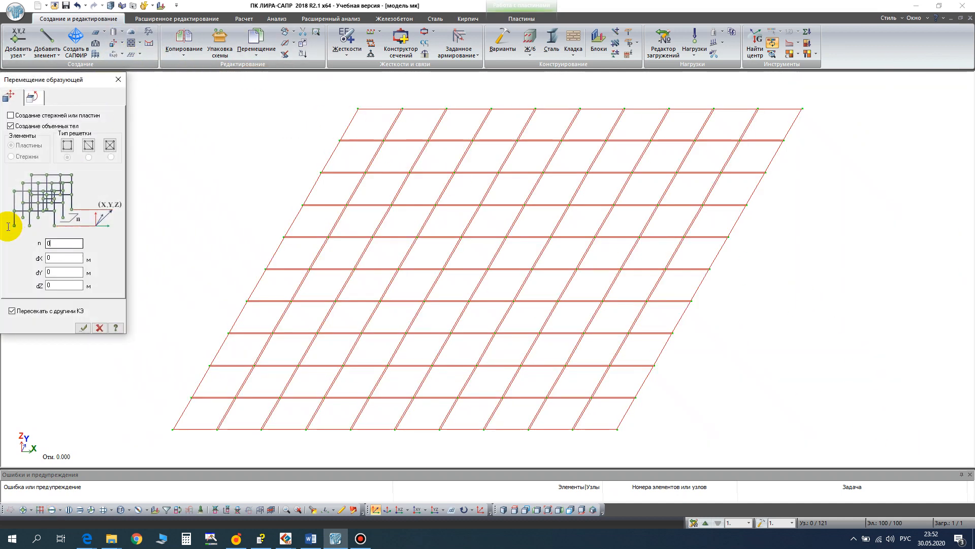
text(11)
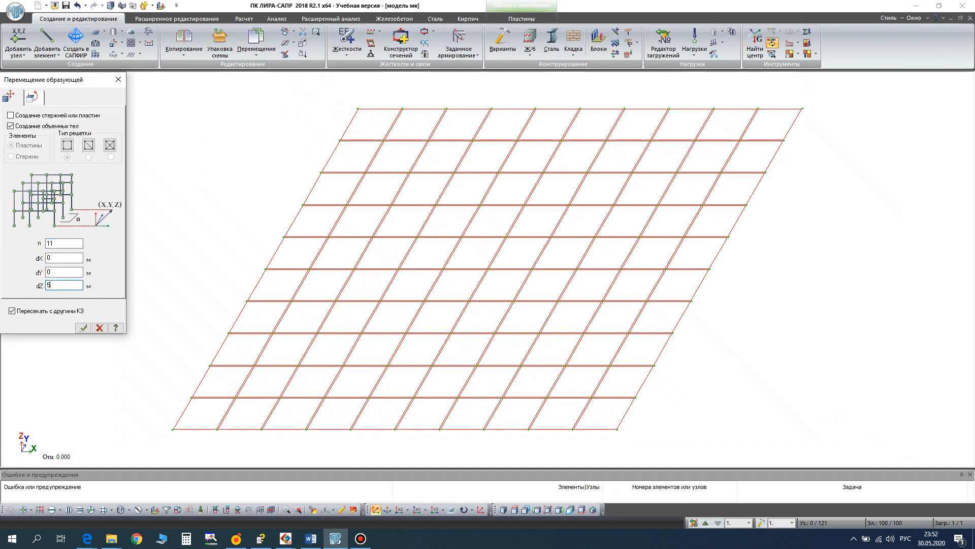
click(83, 328)
click(118, 80)
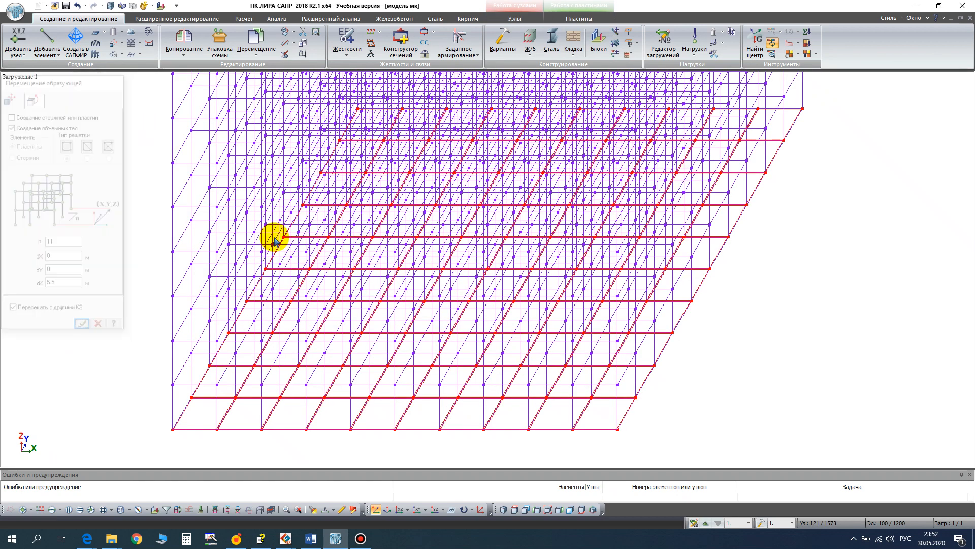
click(547, 511)
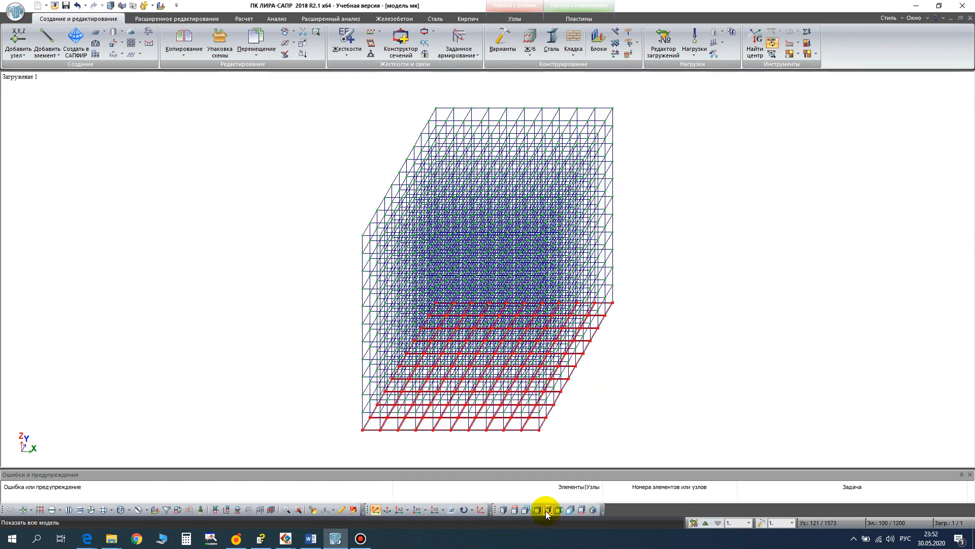
- Delete the selected base slab elements and turn on the shaded display of the solid model
right_click(672, 303)
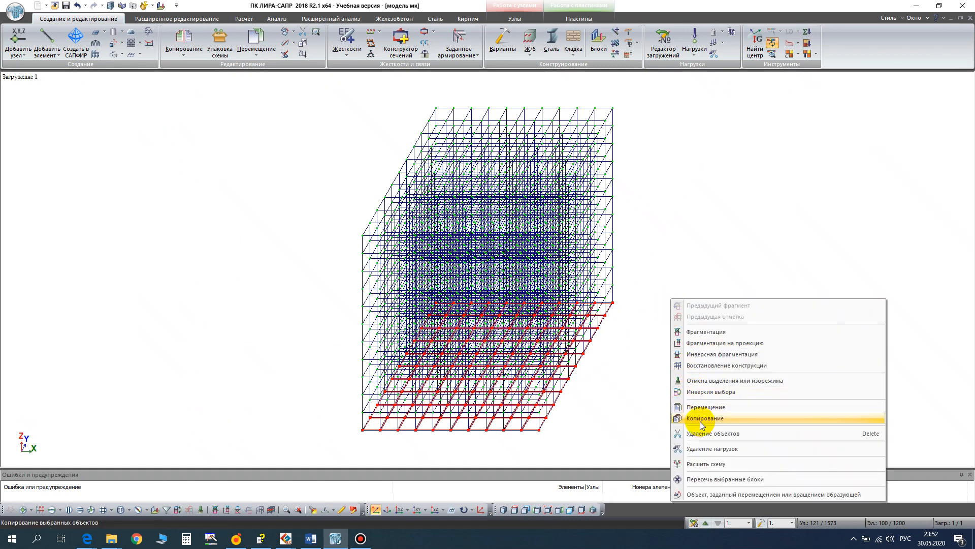
click(704, 434)
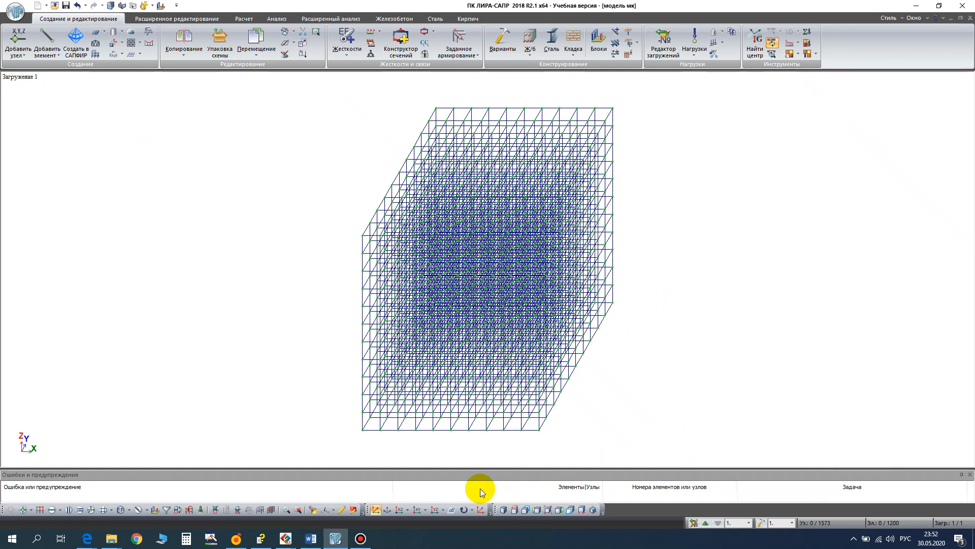
click(356, 511)
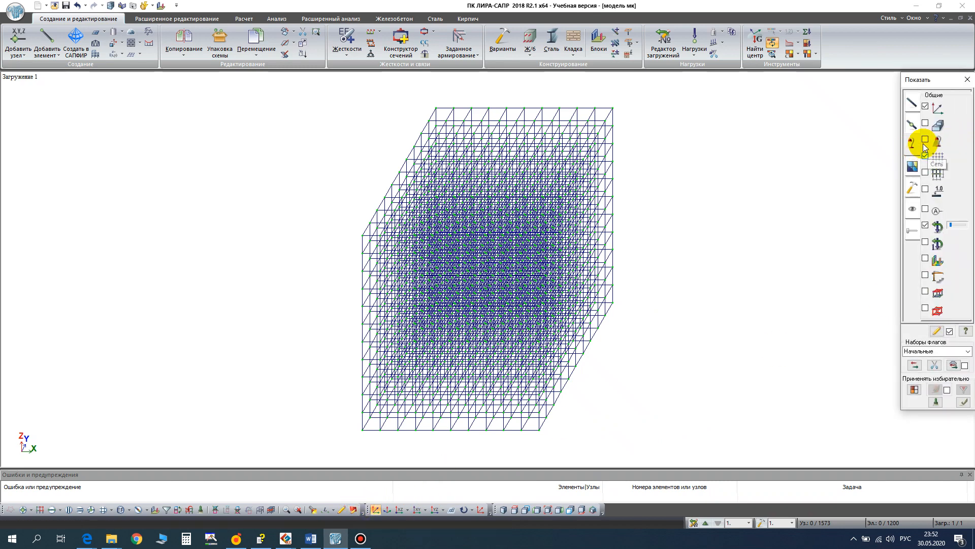
click(924, 138)
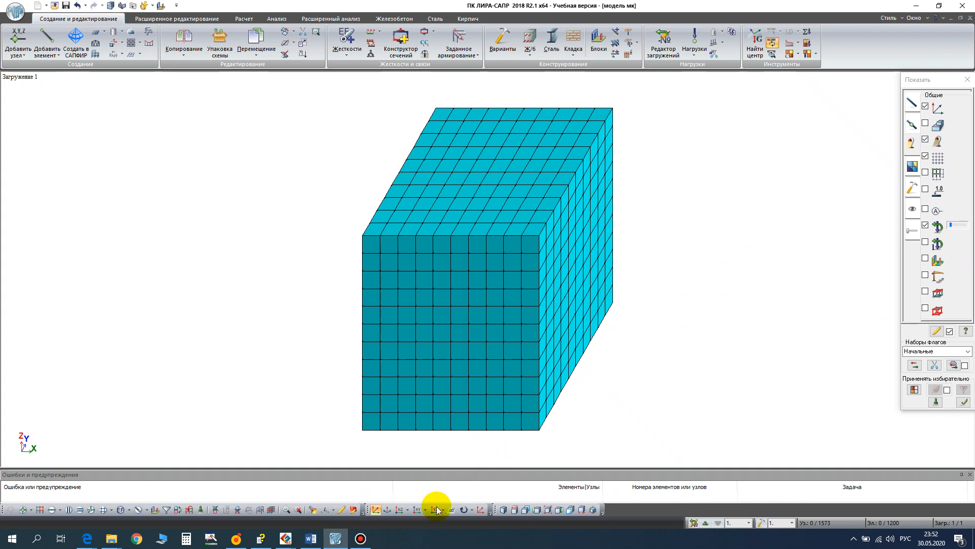
- Delete the solids in the top layer along the first eight columns in the XOZ projection, keeping the last two columns
click(400, 510)
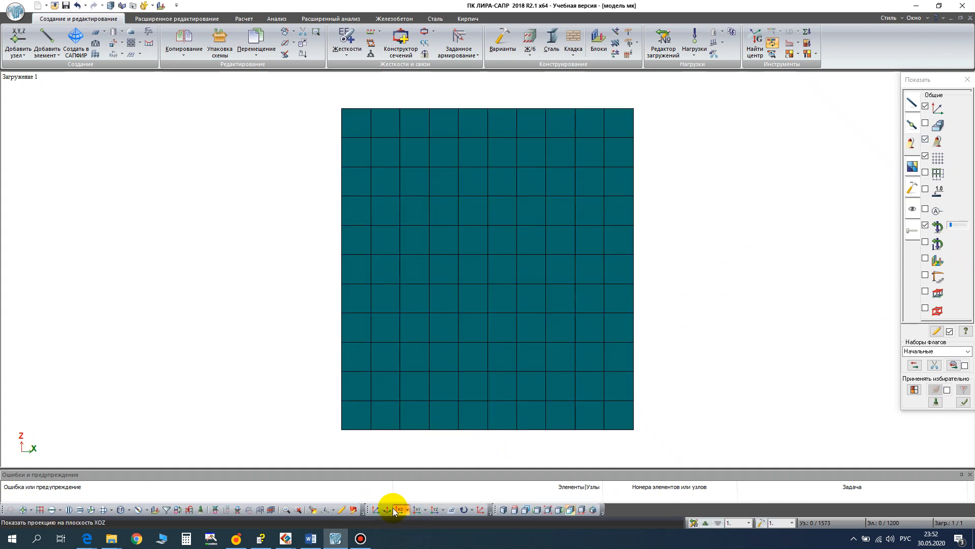
click(55, 508)
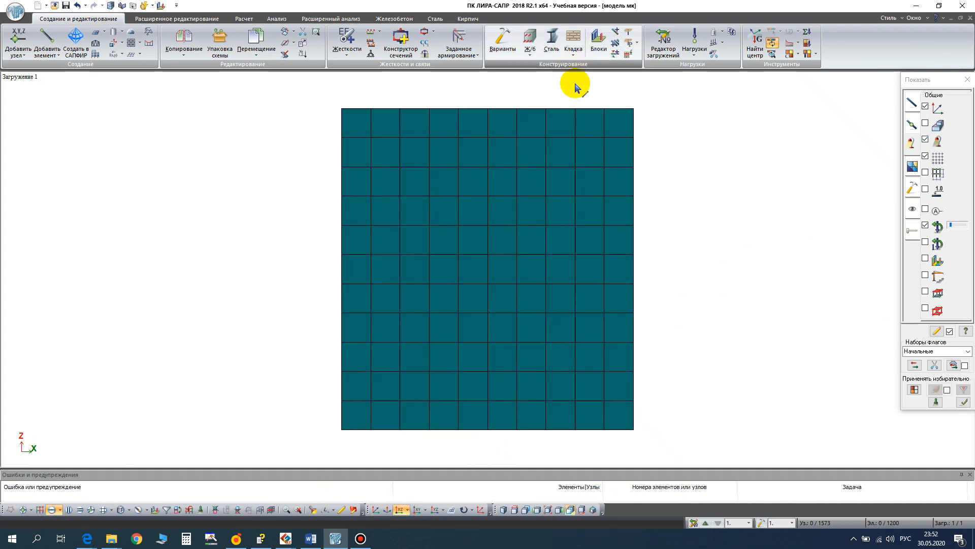
drag(573, 125, 279, 92)
right_click(676, 196)
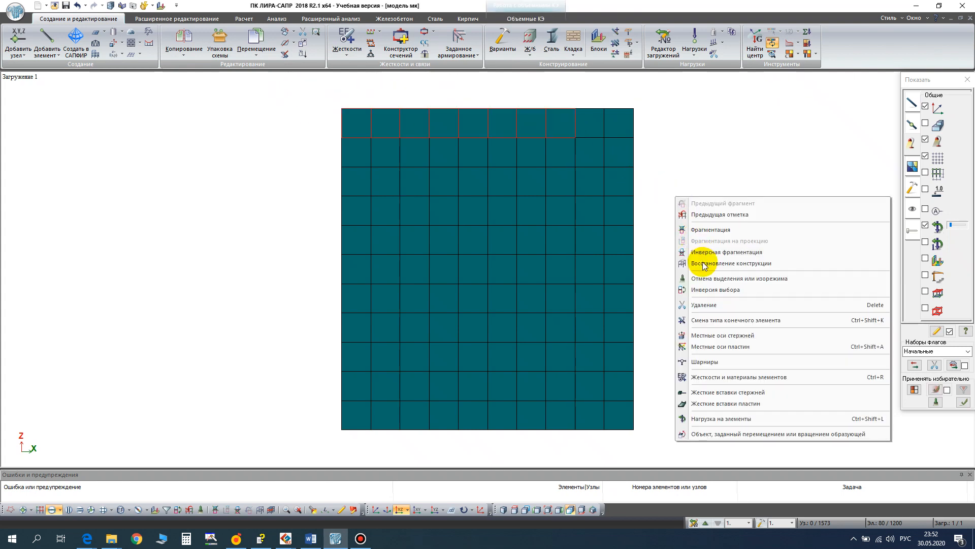
click(709, 305)
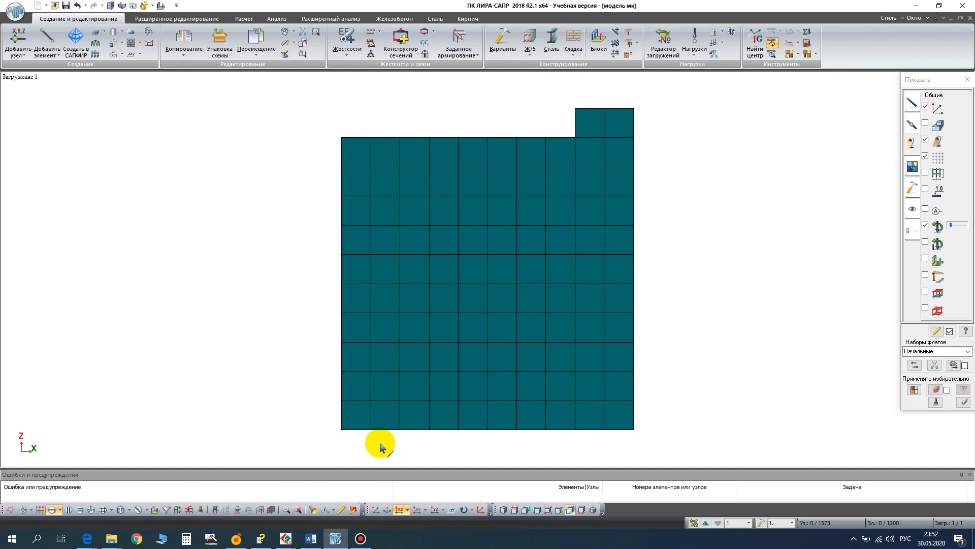
- Delete the remaining top-layer solids along the first eight columns in the YOZ projection, keeping the last two columns
click(435, 512)
drag(562, 131, 237, 106)
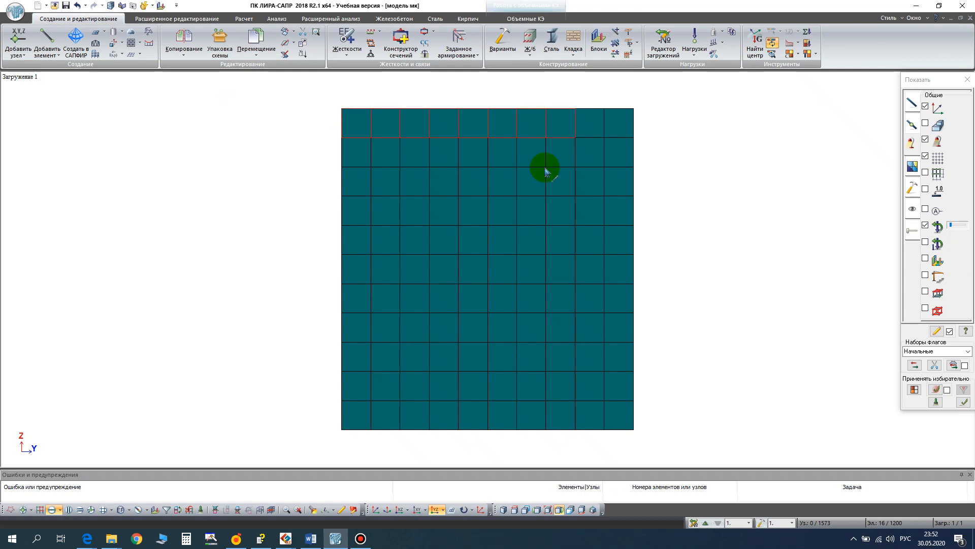
right_click(665, 212)
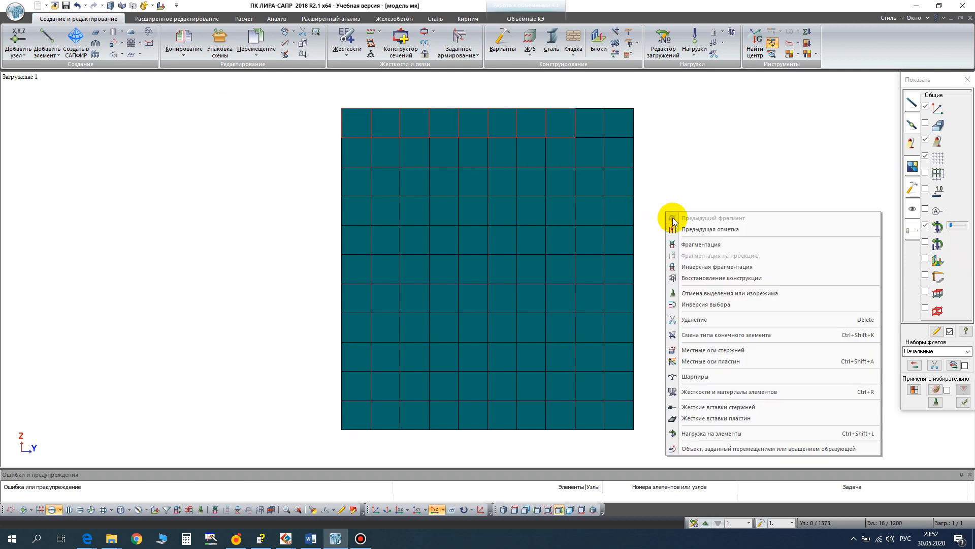
click(698, 324)
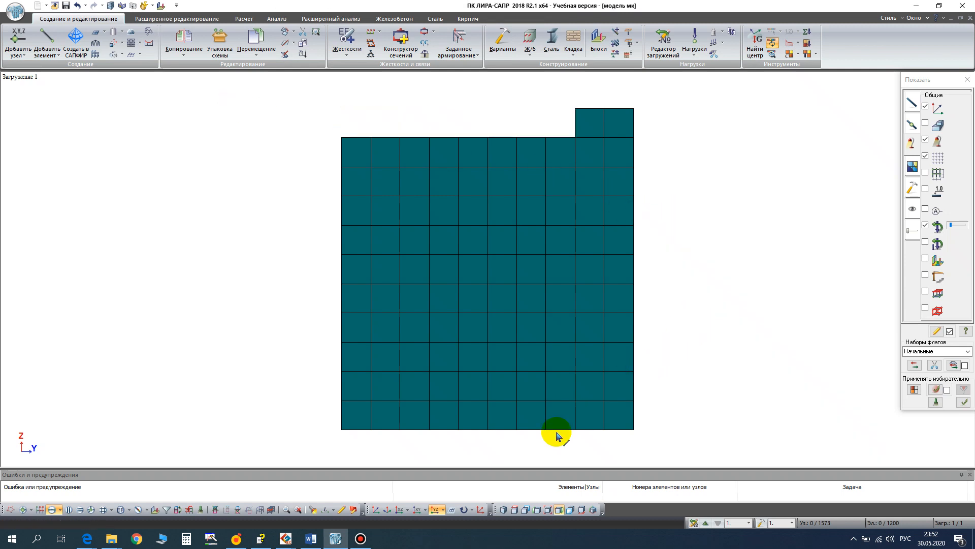
- Copy all solids symmetrically about the XOZ plane through the bottom corner node at X 5, Y 5, Z 0, and clear the selection
click(376, 510)
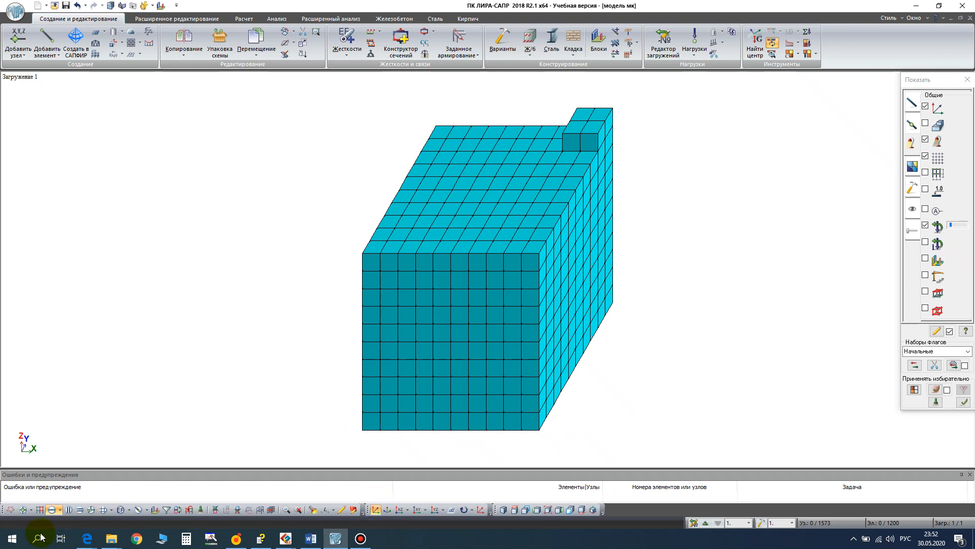
drag(257, 87, 740, 457)
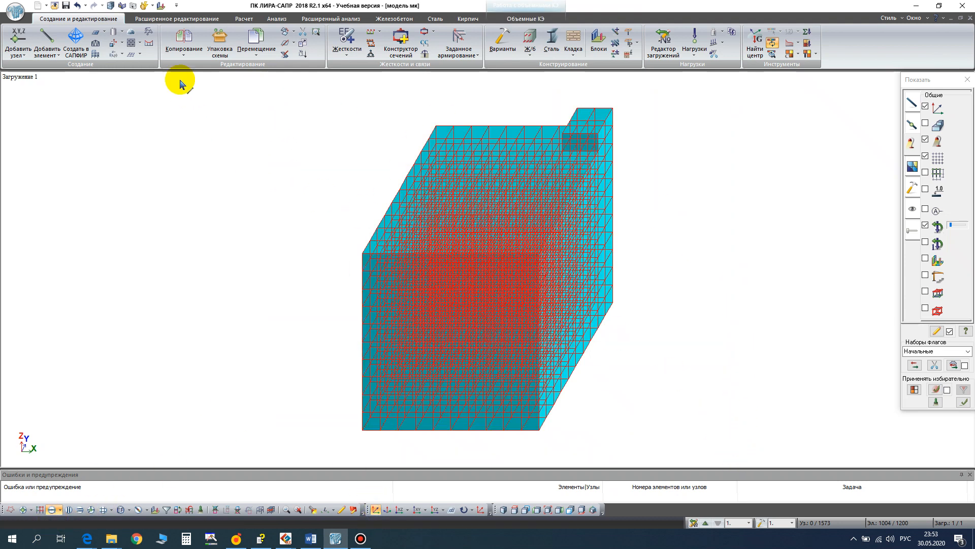
click(187, 53)
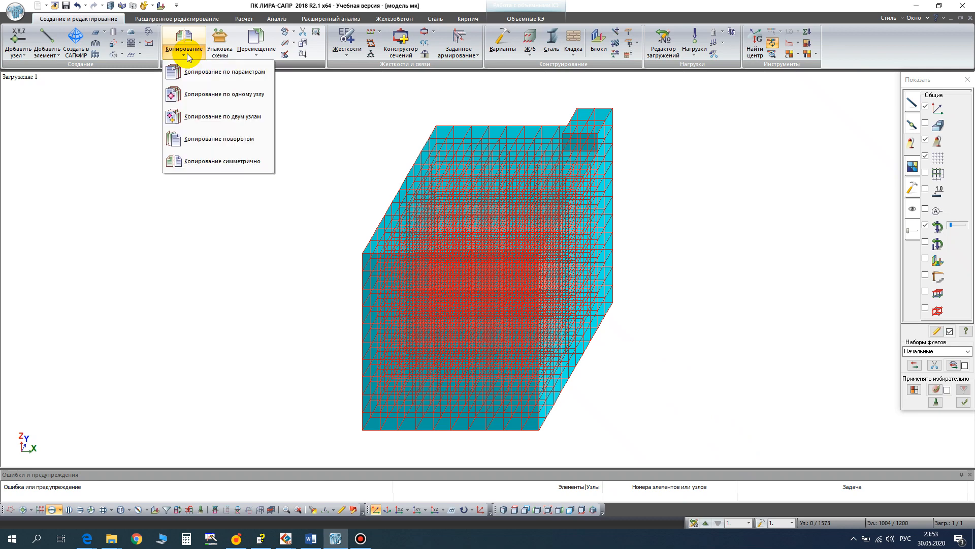
click(196, 166)
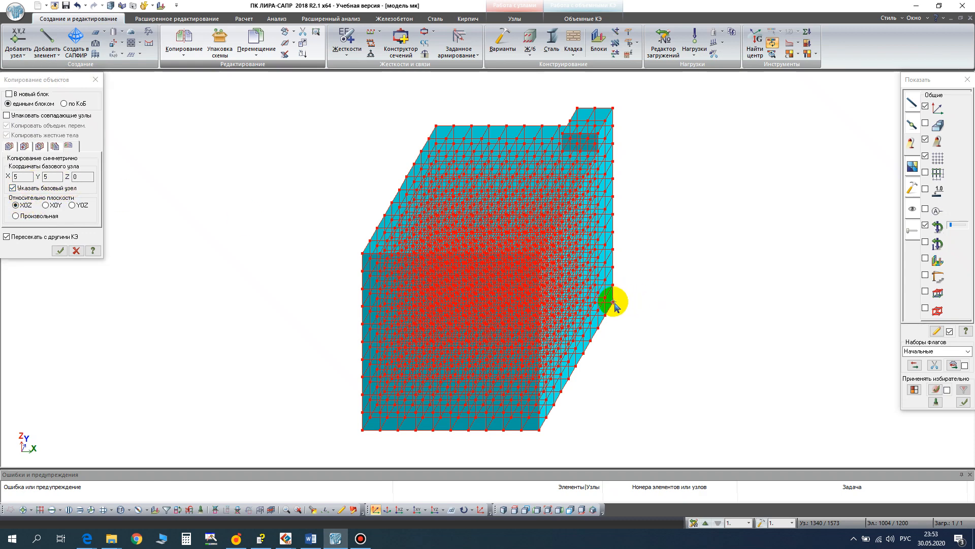
scroll(614, 303, up, 4)
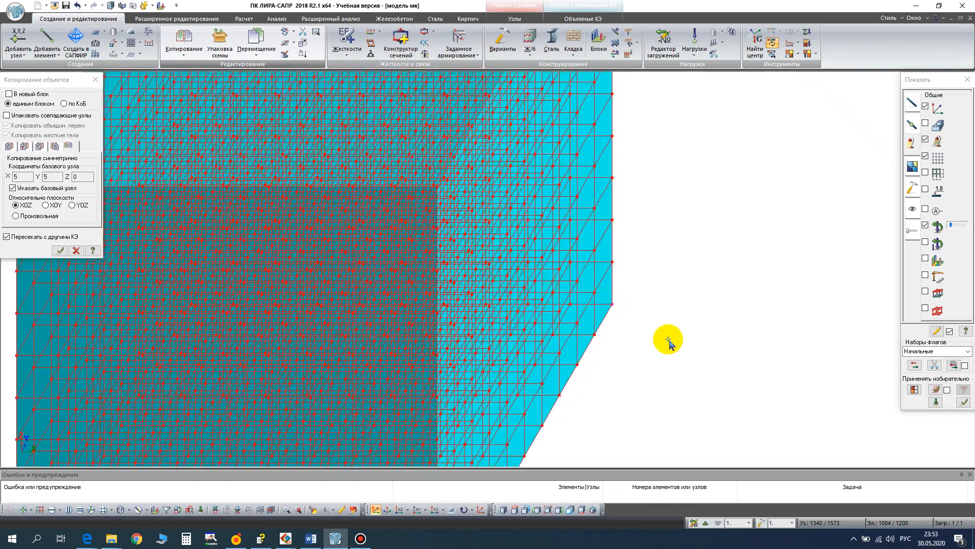
scroll(604, 300, down, 5)
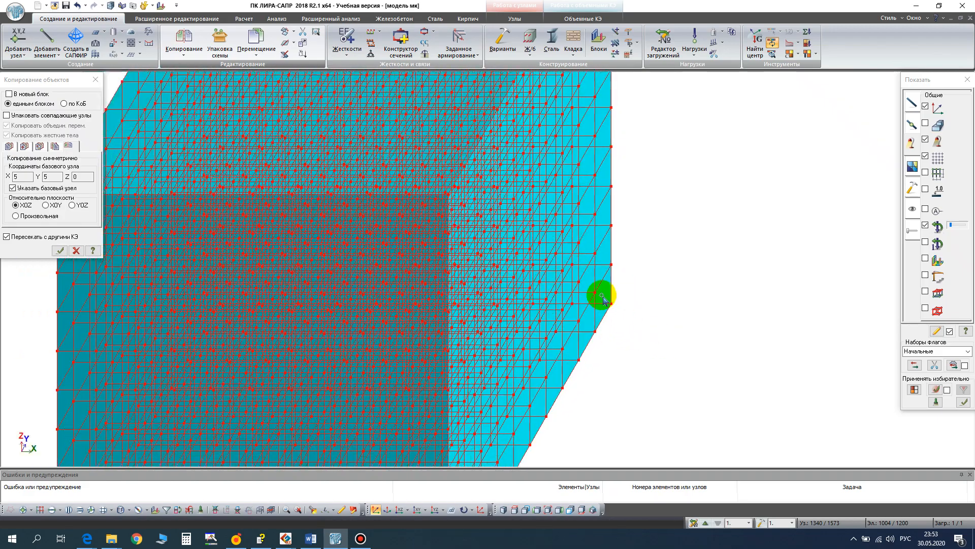
scroll(602, 296, down, 1)
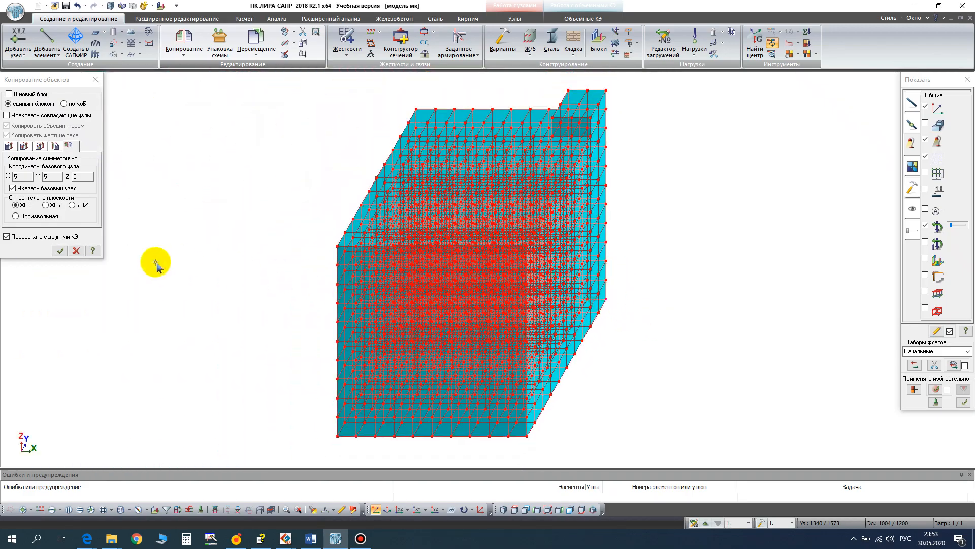
click(59, 254)
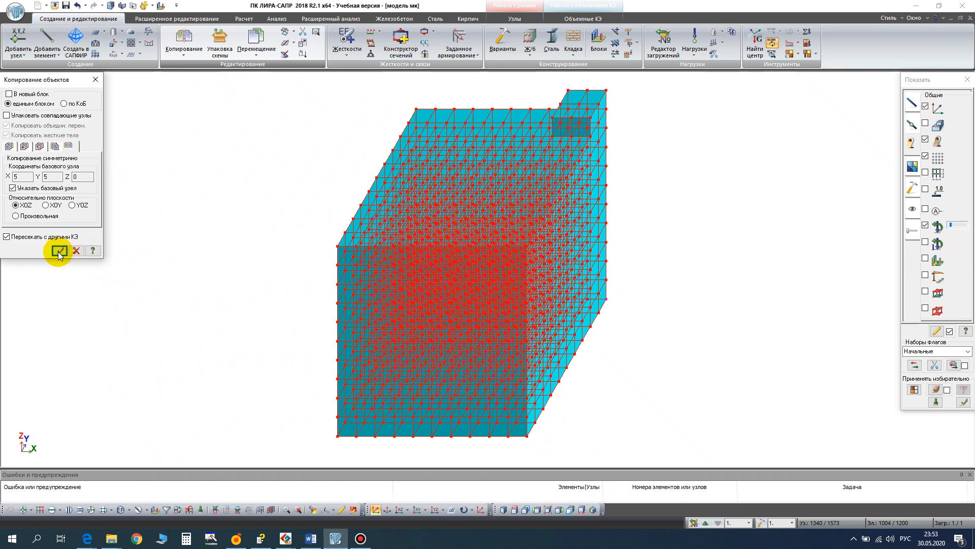
click(548, 509)
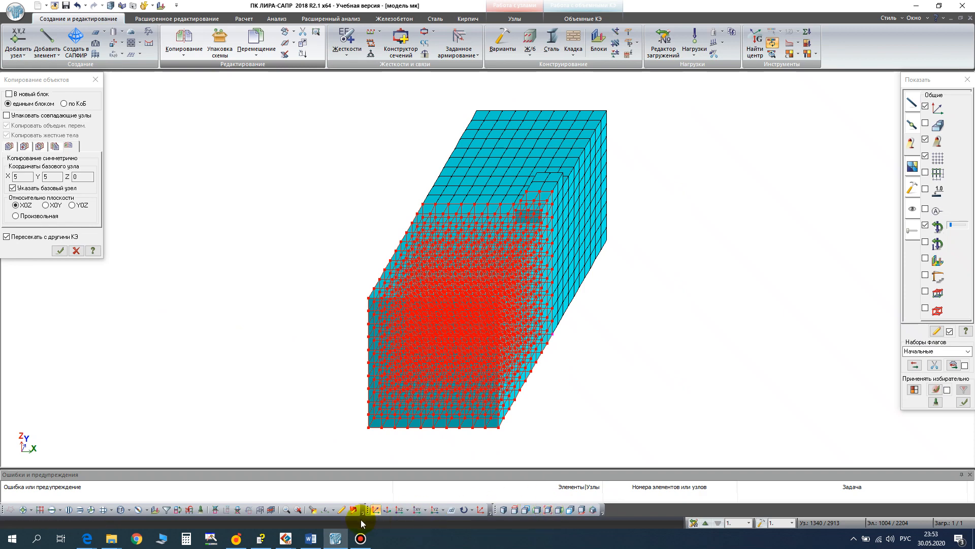
click(202, 510)
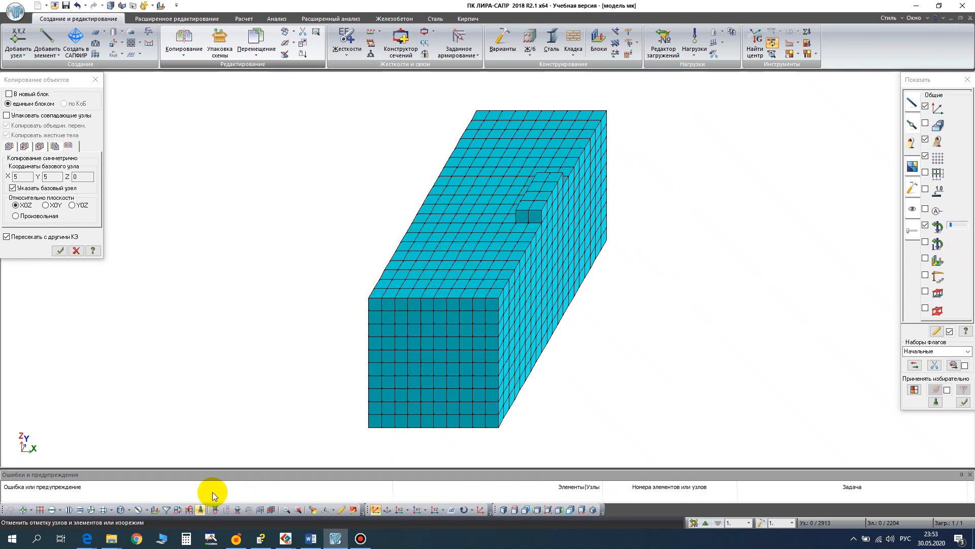
- Copy all solids symmetrically about the YOZ plane through the bottom corner node at X 5, Y 10, Z 0, and clear the selection
click(52, 510)
drag(275, 87, 766, 447)
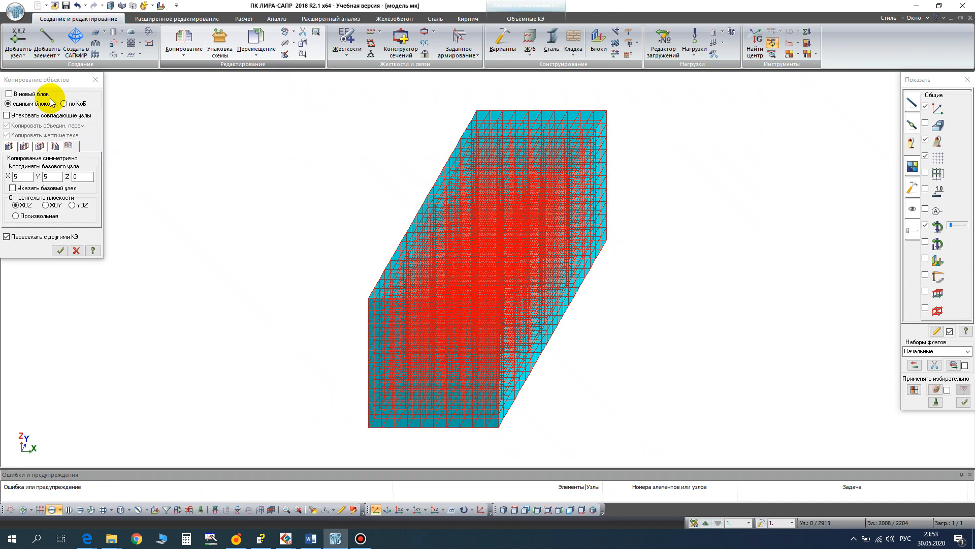
click(13, 188)
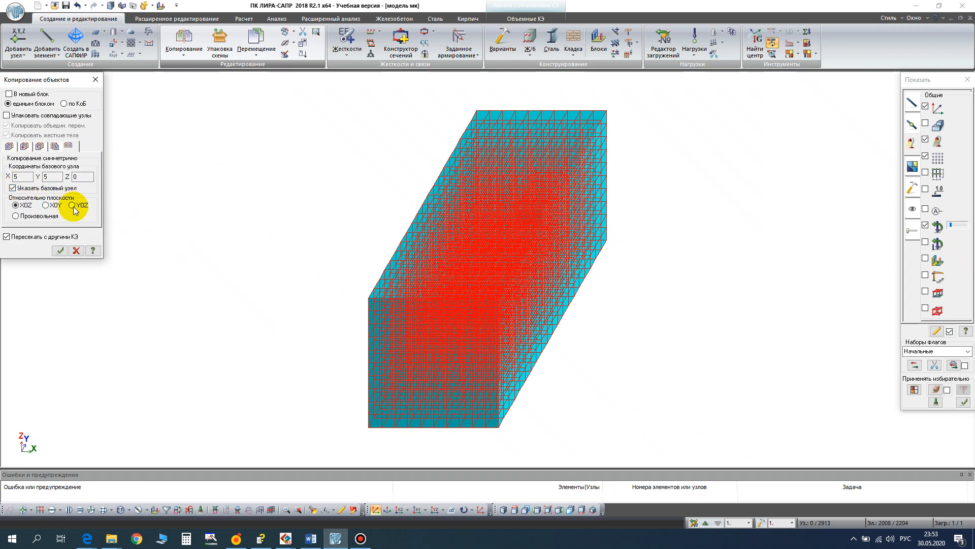
click(73, 205)
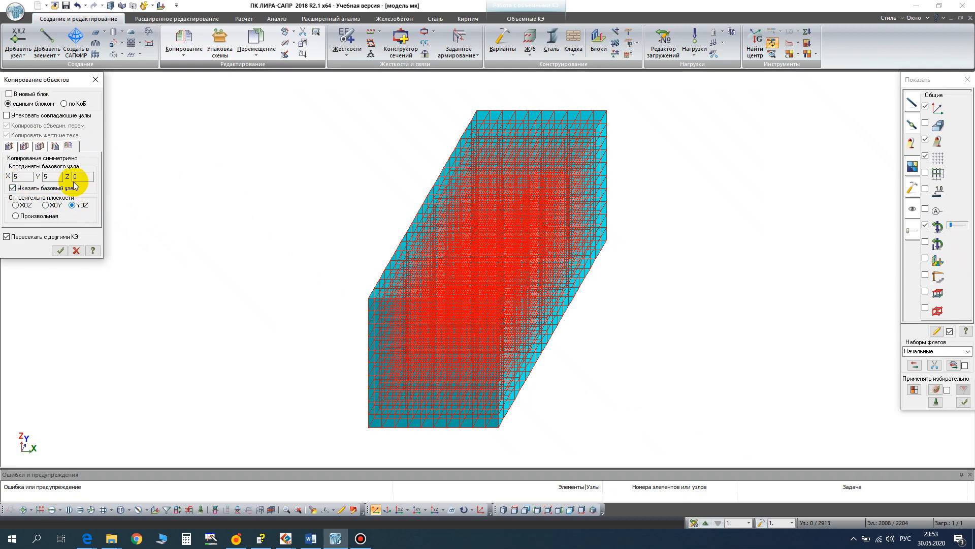
click(607, 241)
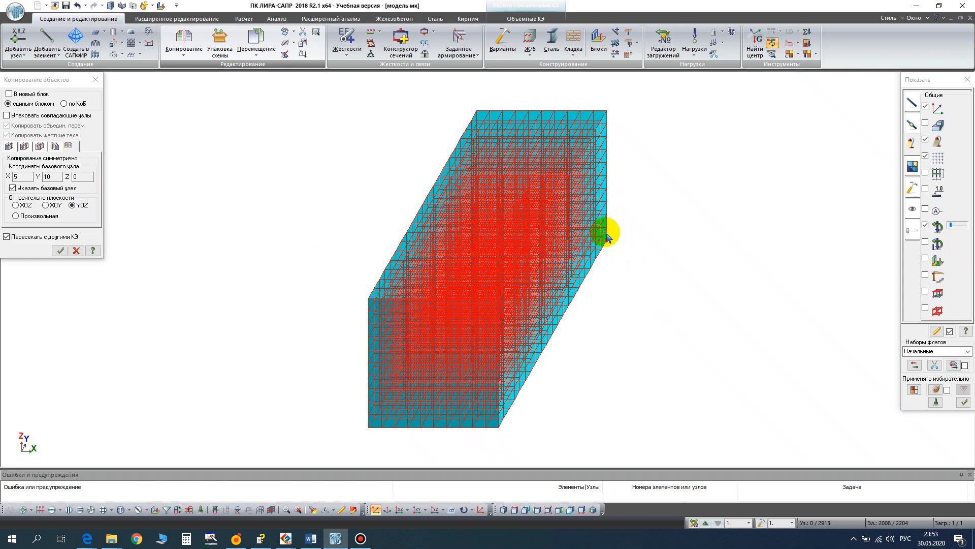
click(61, 252)
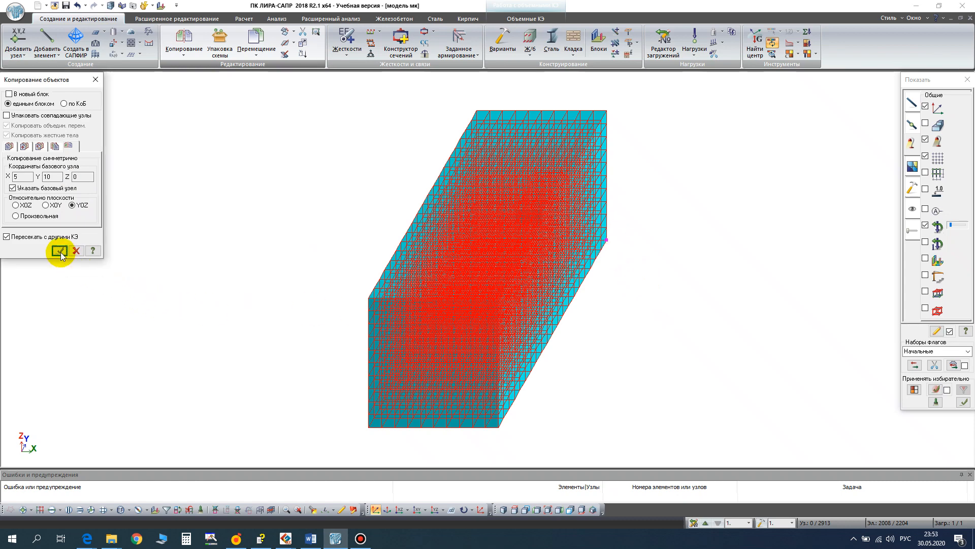
click(99, 81)
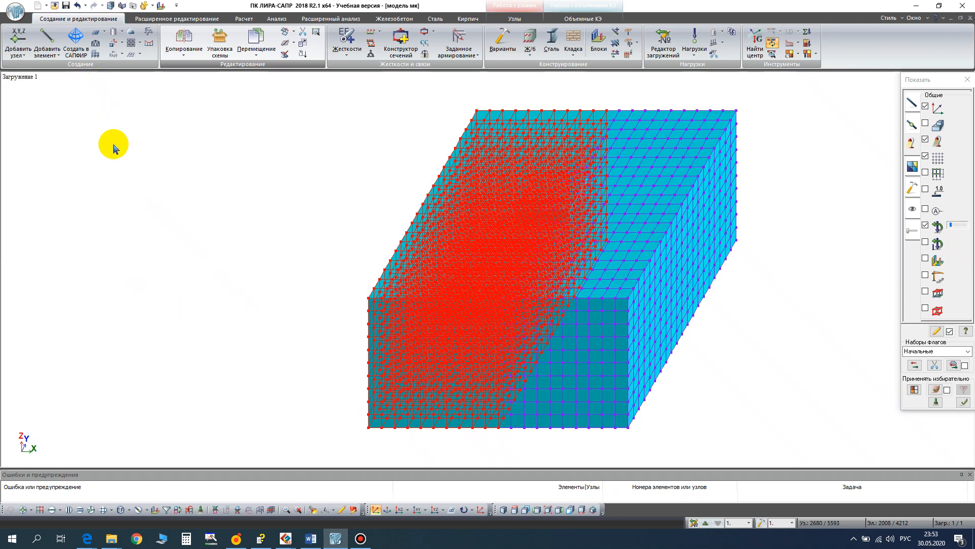
click(202, 510)
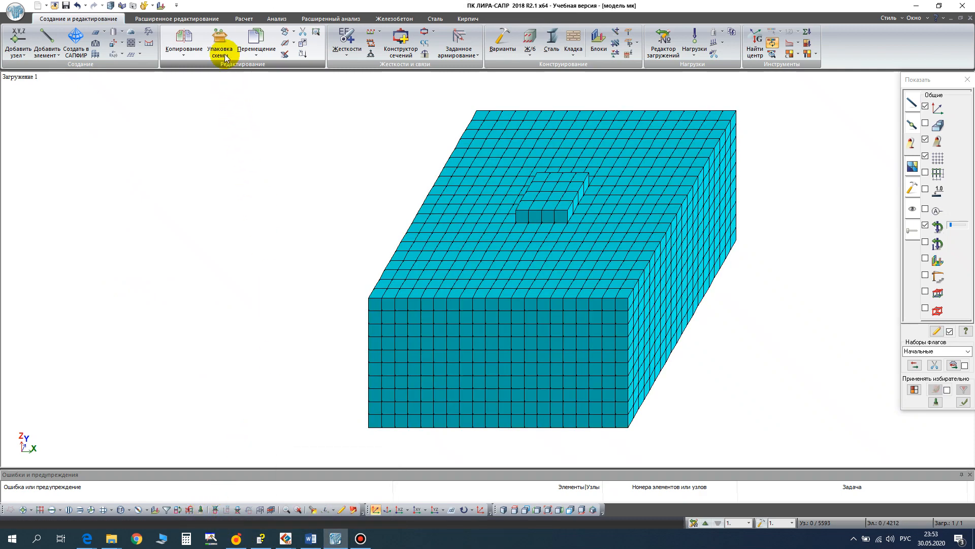
- Pack the model scheme with a stitching accuracy of 0.0001 m
click(220, 45)
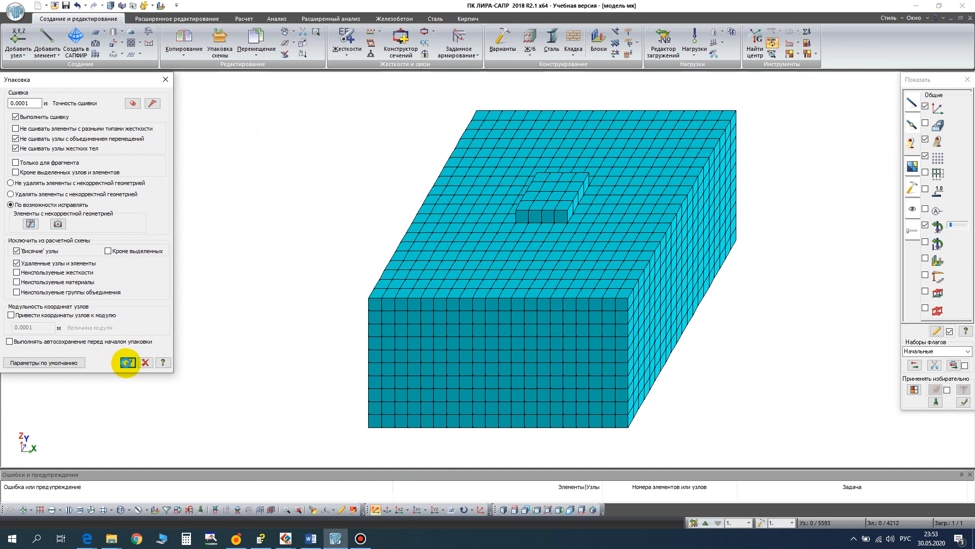
click(168, 80)
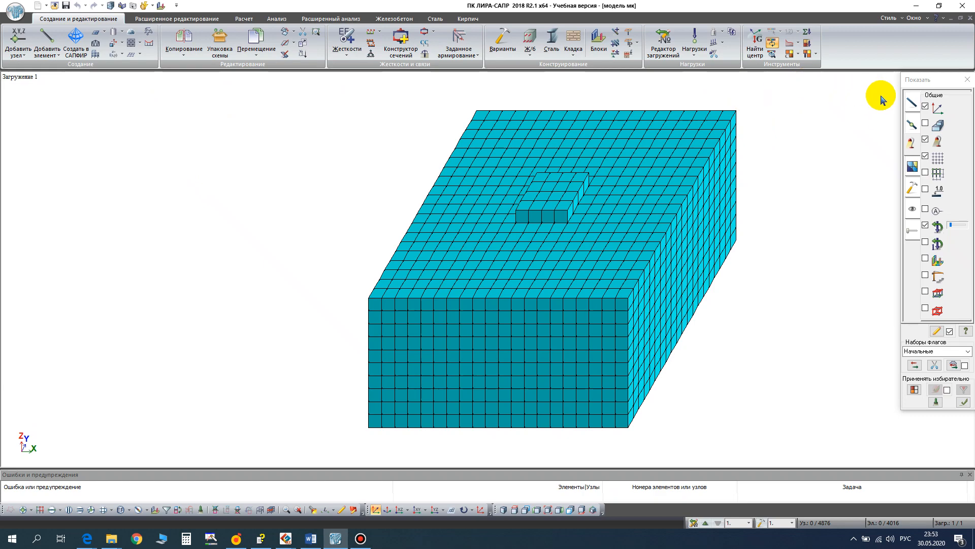
- Display the result axes of the solid elements, examine their directions up close, and restore the whole-model view
click(911, 104)
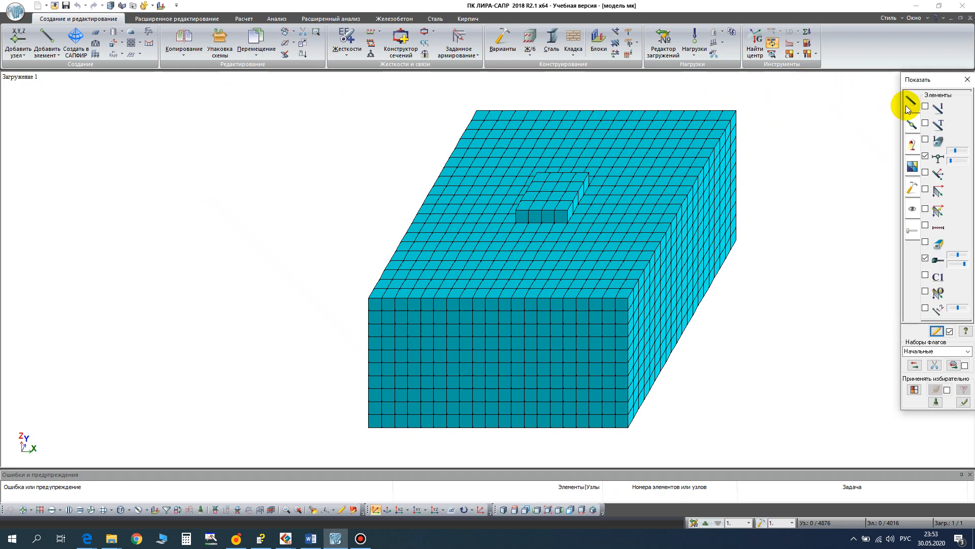
click(925, 208)
scroll(549, 343, up, 3)
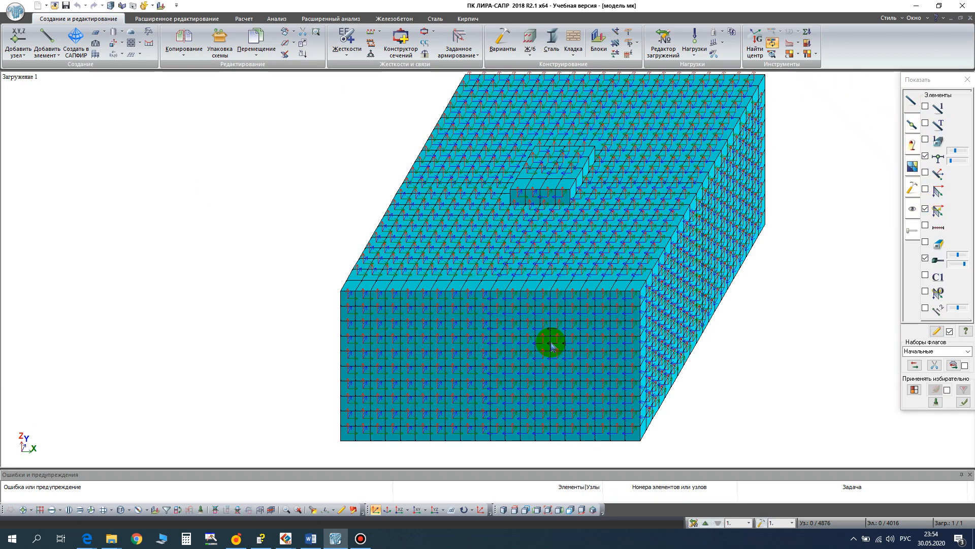
scroll(553, 345, up, 2)
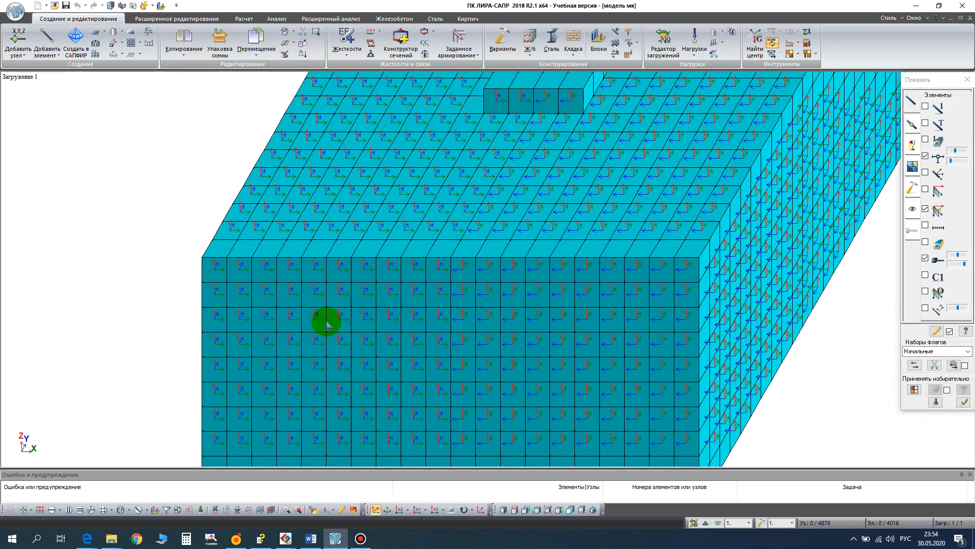
click(549, 510)
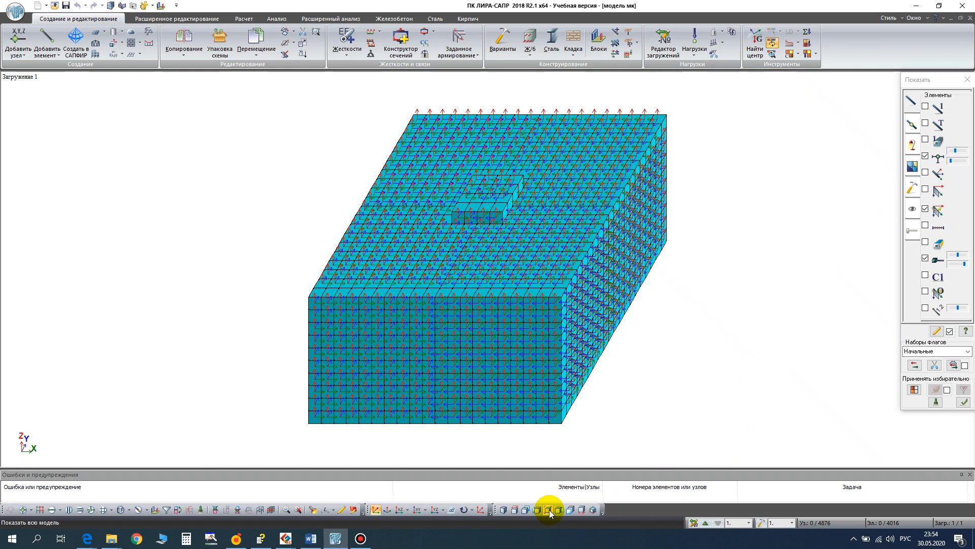
- Align the local axes of all solid elements for results with a plane parallel to XOY
click(53, 510)
drag(202, 94, 810, 448)
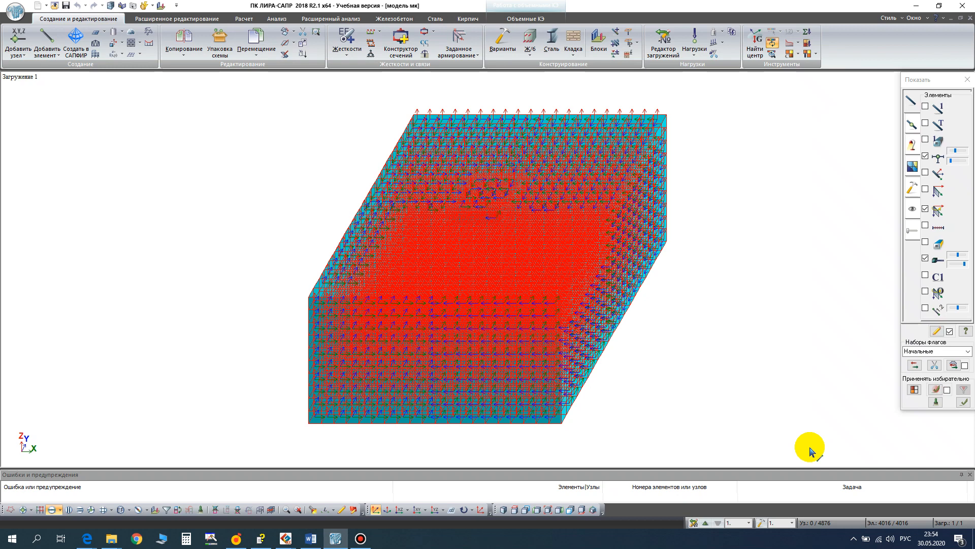
click(532, 11)
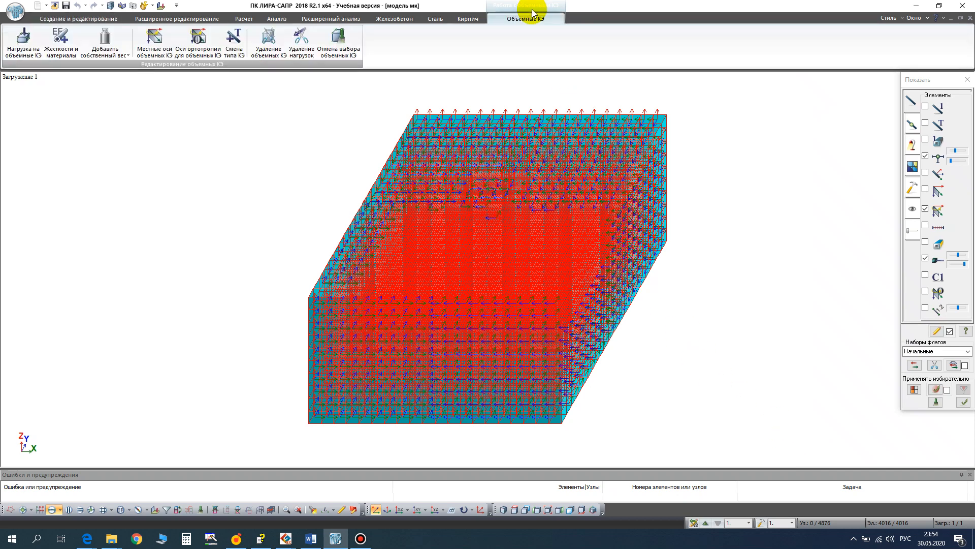
click(153, 51)
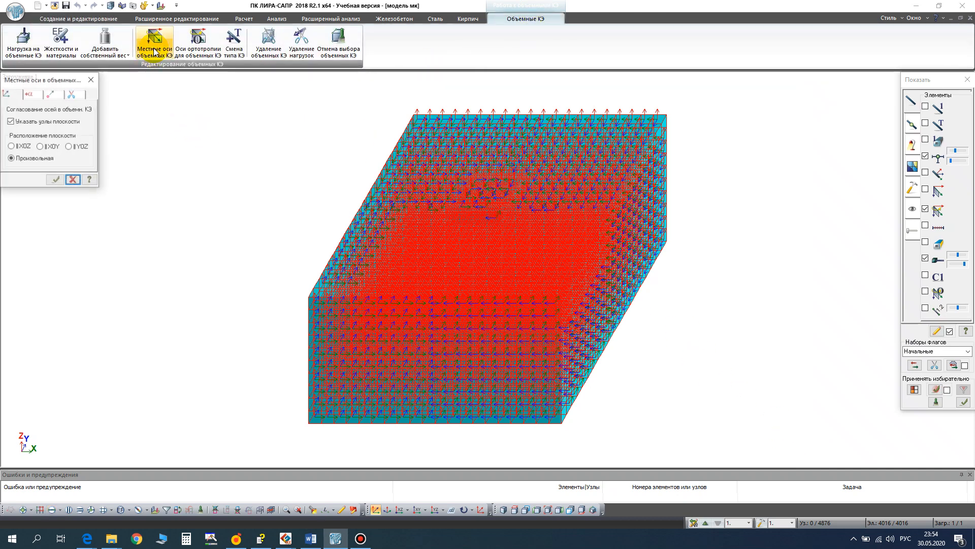
click(41, 147)
click(55, 180)
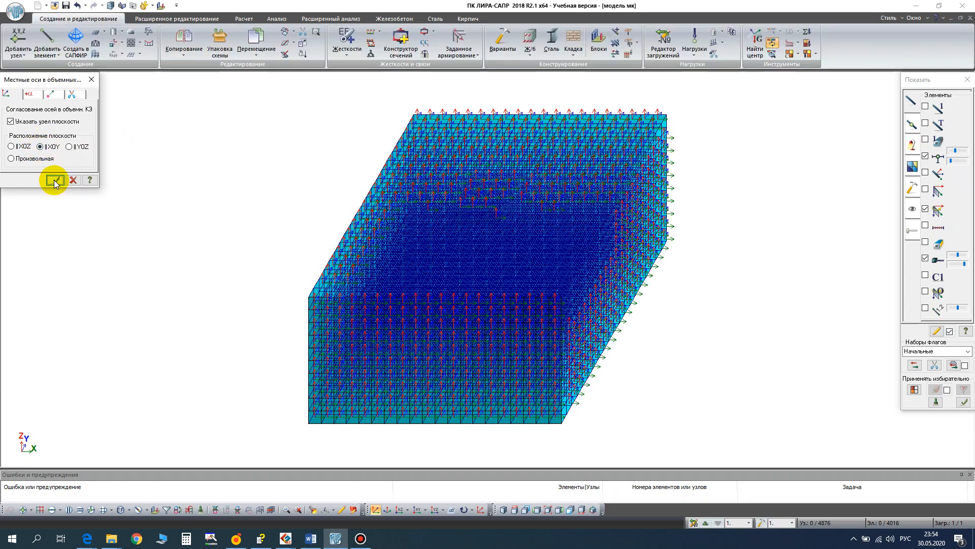
- Check the aligned axes of the solids up close, close the alignment settings, and hide the axes display
click(467, 335)
scroll(467, 335, up, 3)
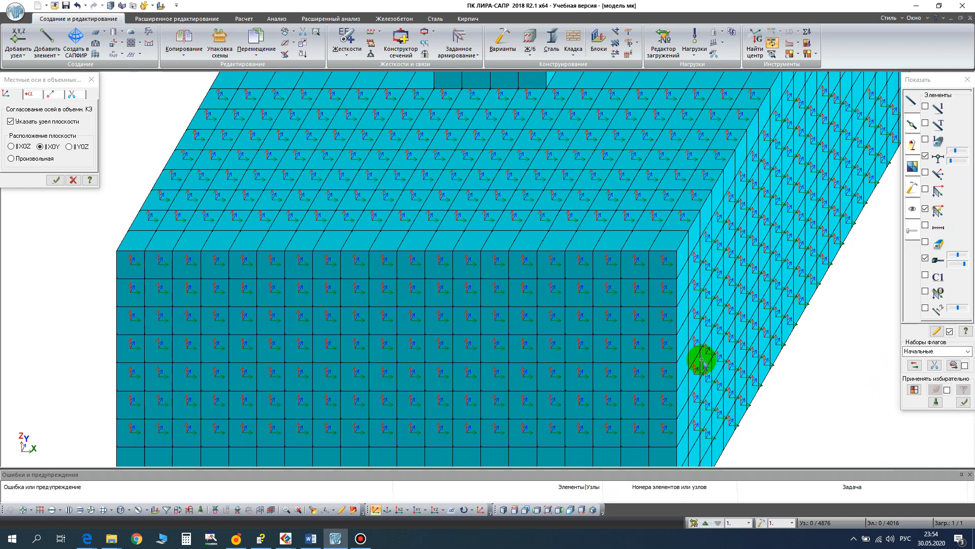
click(547, 511)
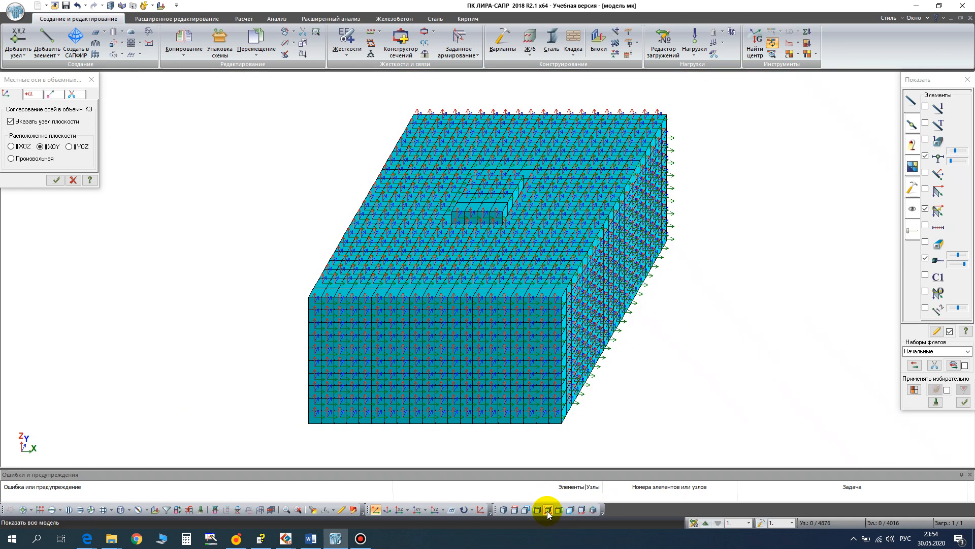
click(92, 80)
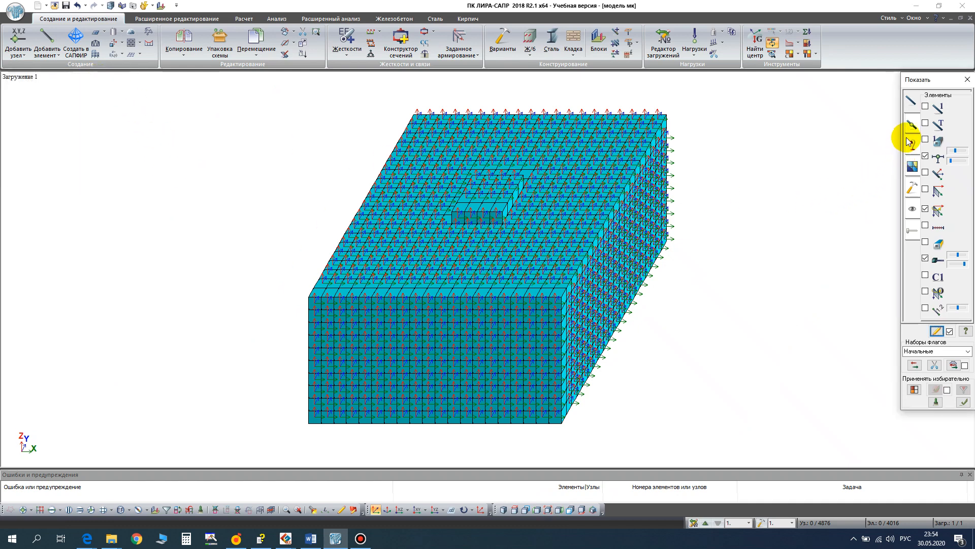
click(925, 208)
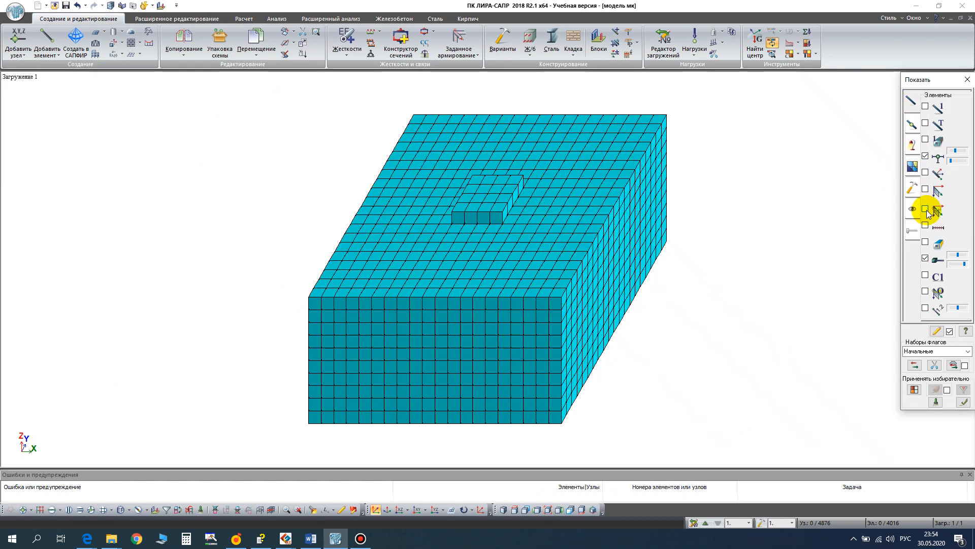
- In the XOZ projection, create a structural block with the comment "Фундамент" from the raised central solids
click(399, 510)
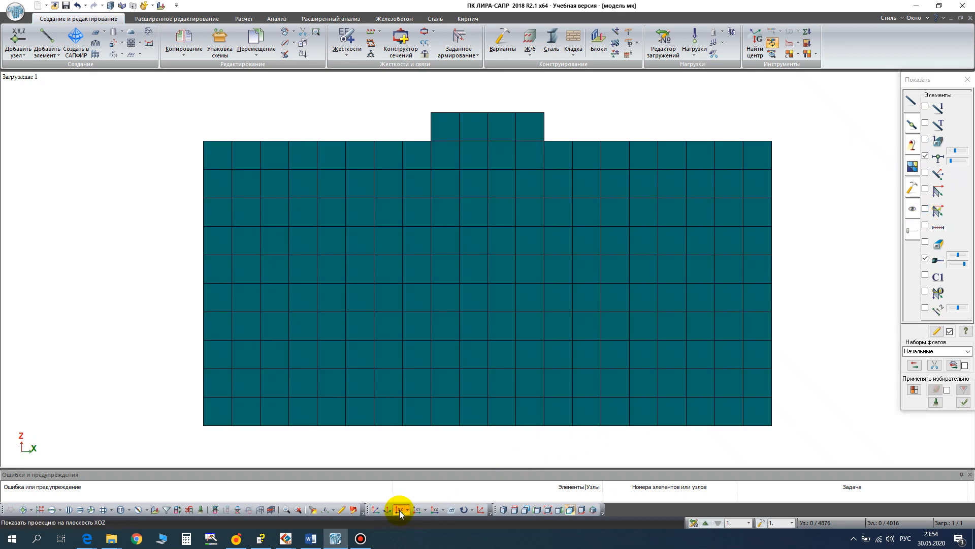
click(599, 43)
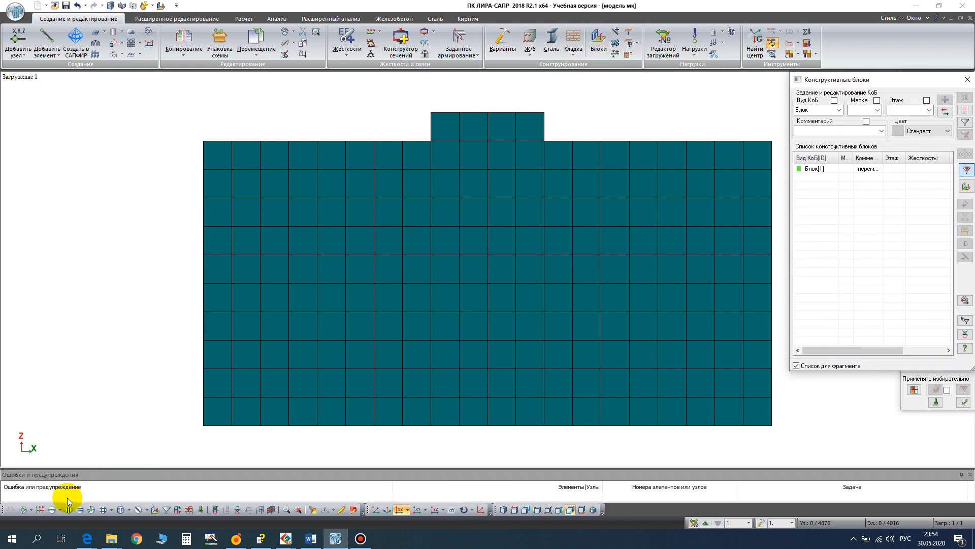
click(51, 509)
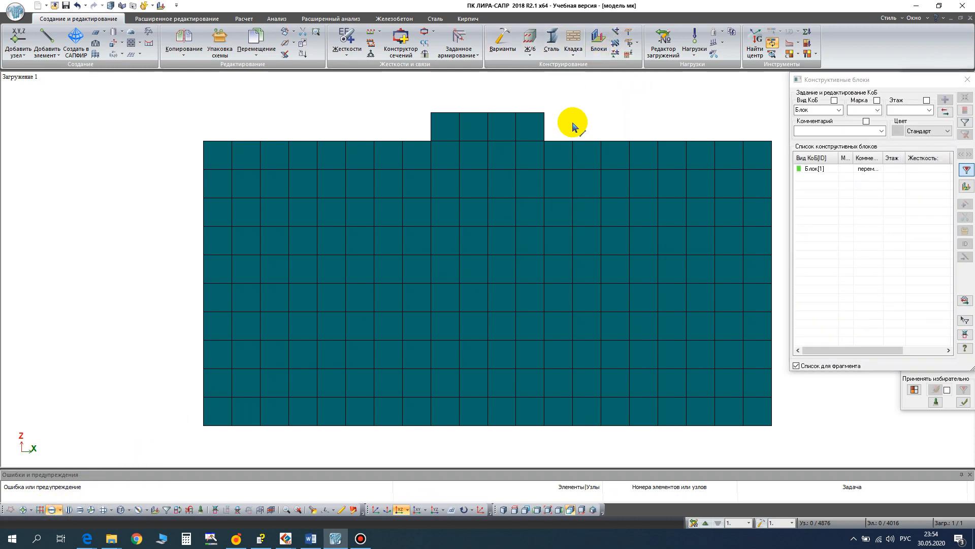
drag(562, 143, 384, 95)
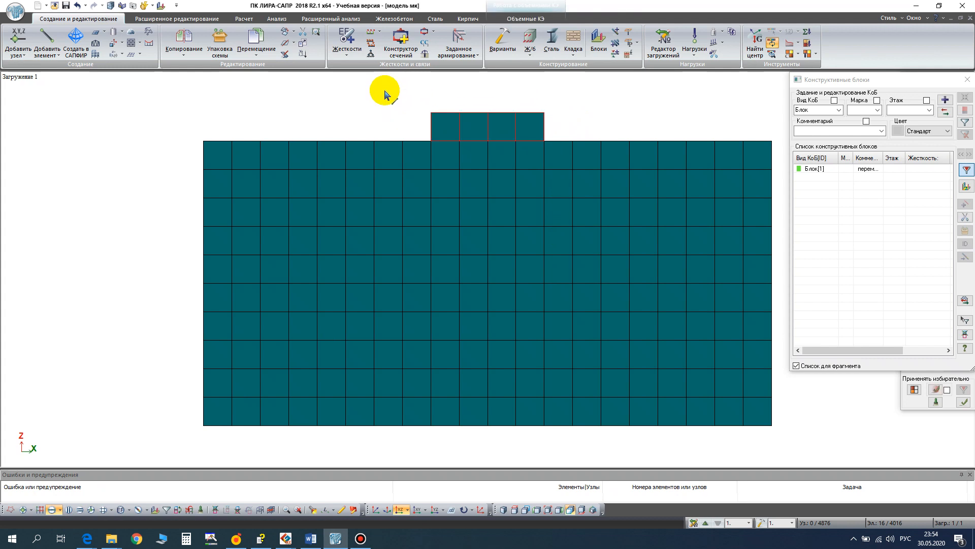
click(821, 126)
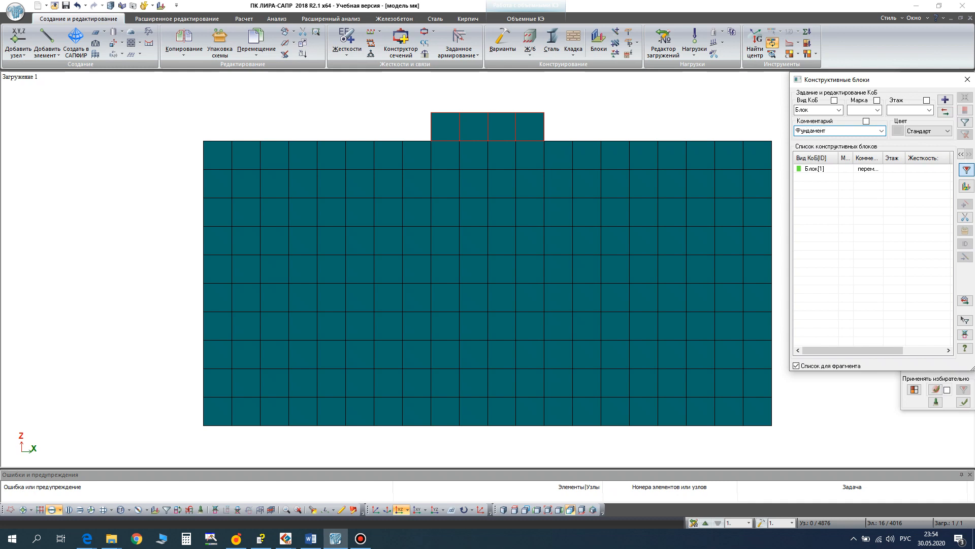
click(945, 102)
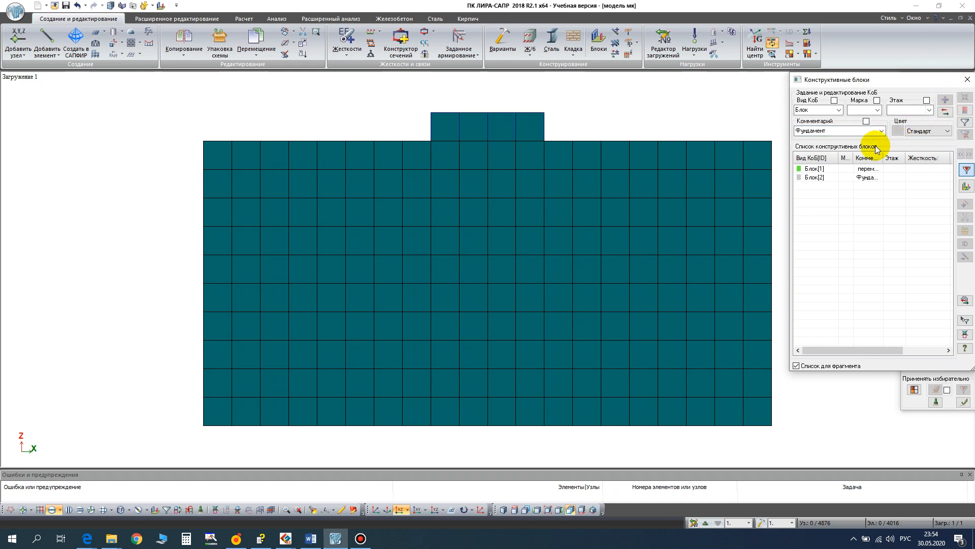
- Create a structural block with the comment "Основание" from the solids of the original block below the raised part
click(815, 168)
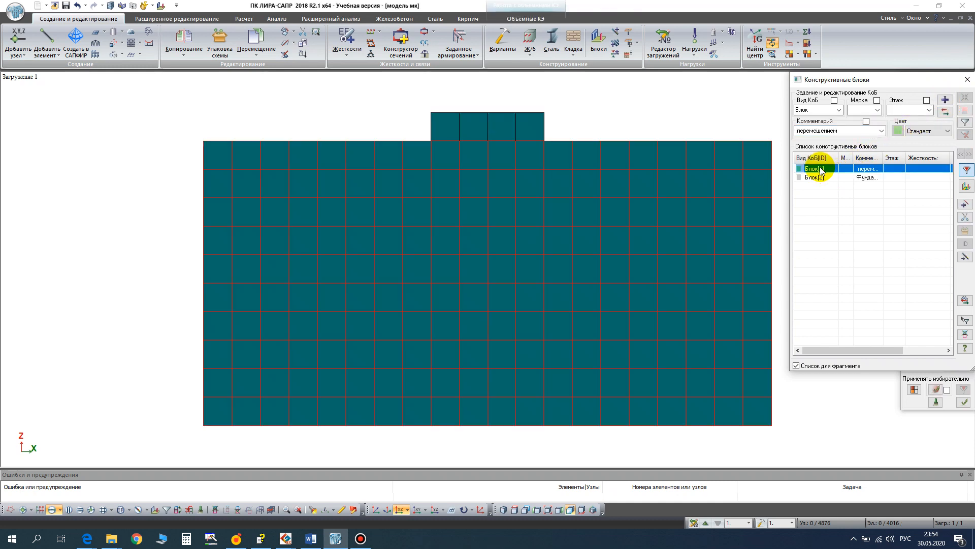
click(841, 131)
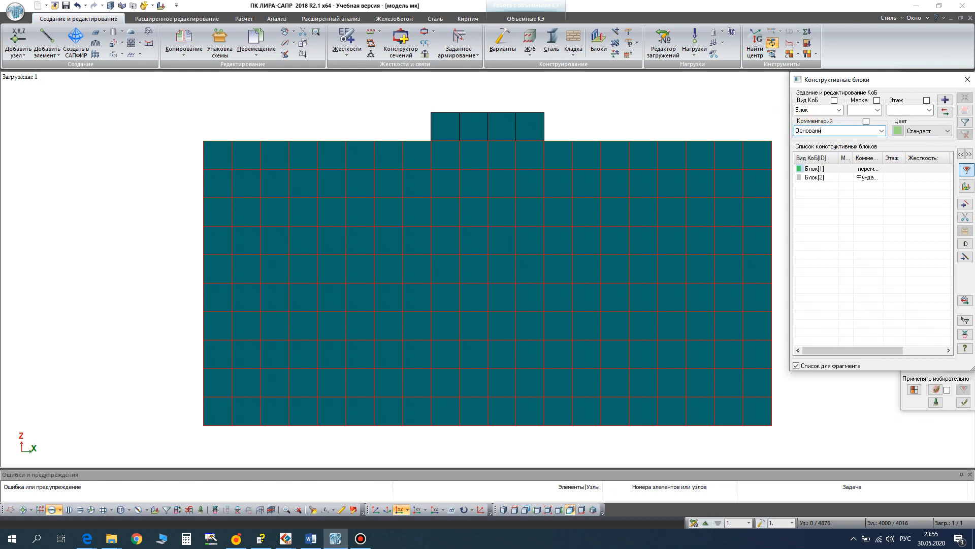
click(945, 100)
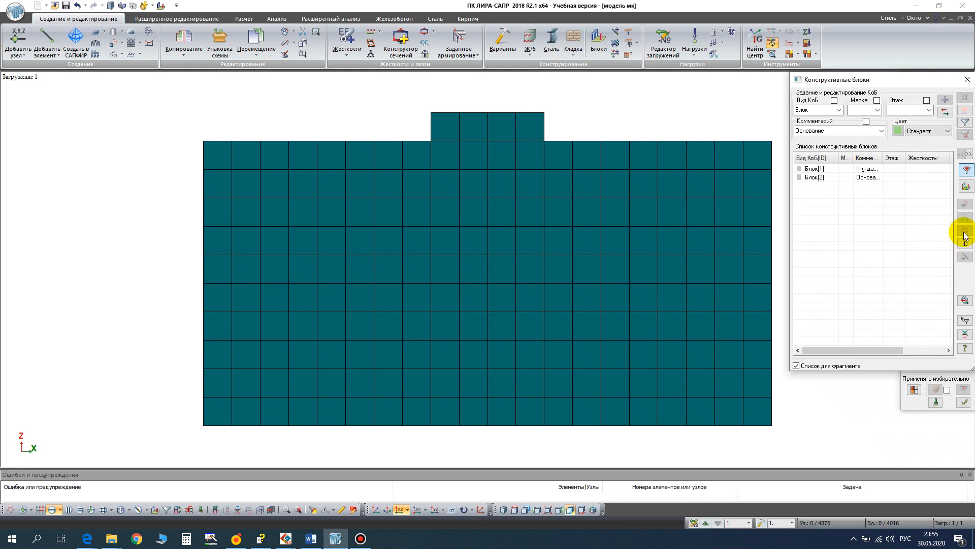
click(966, 80)
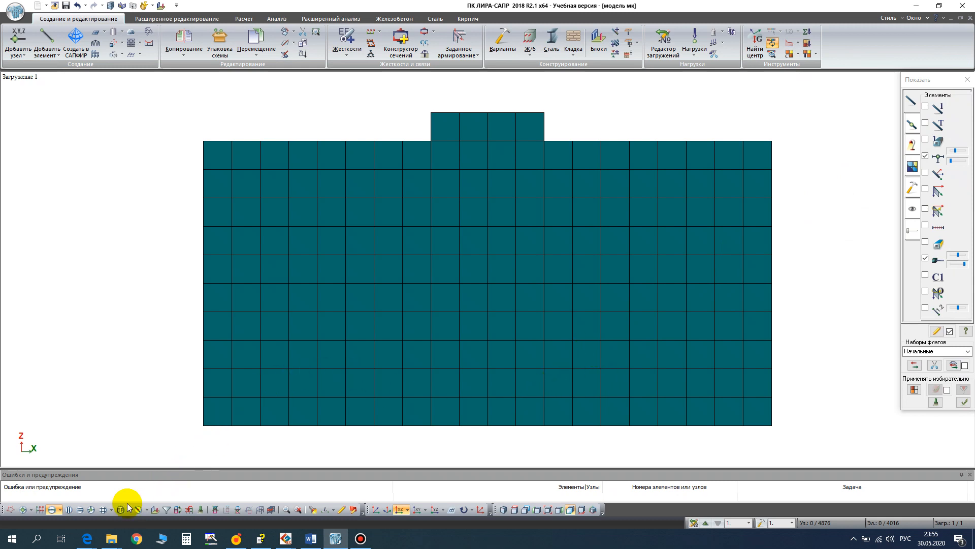
- Select the whole "Основание" block and change its finite element type to 276, the physically nonlinear 8-node soil solid
click(104, 510)
click(369, 263)
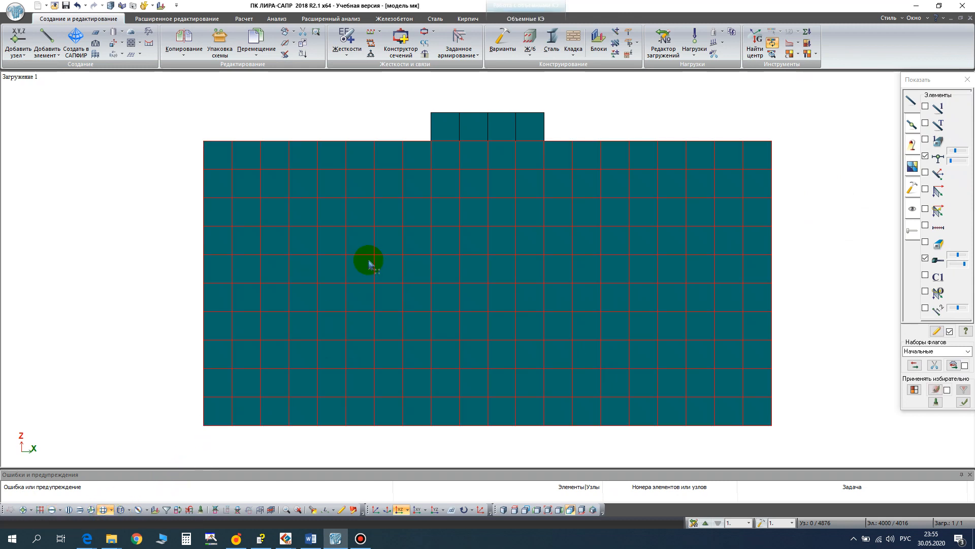
click(510, 7)
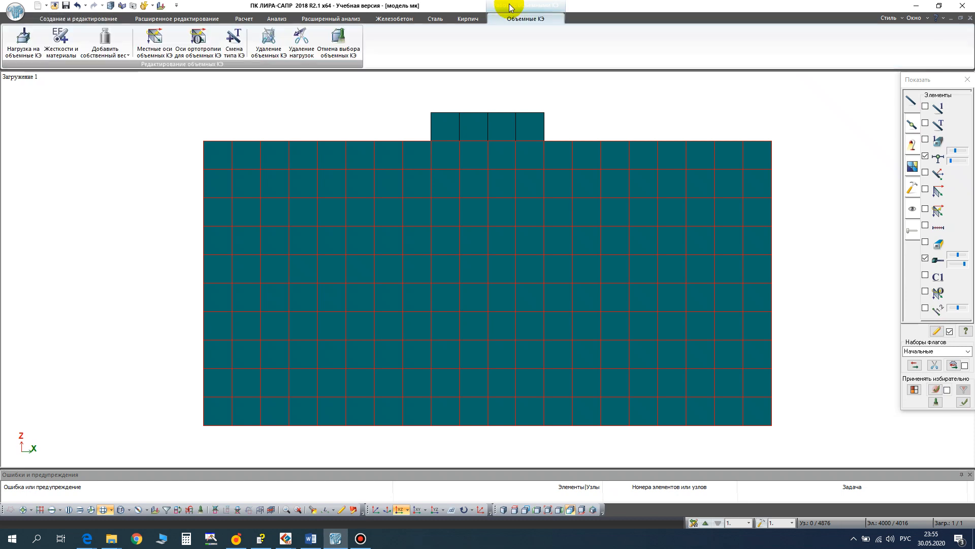
click(235, 53)
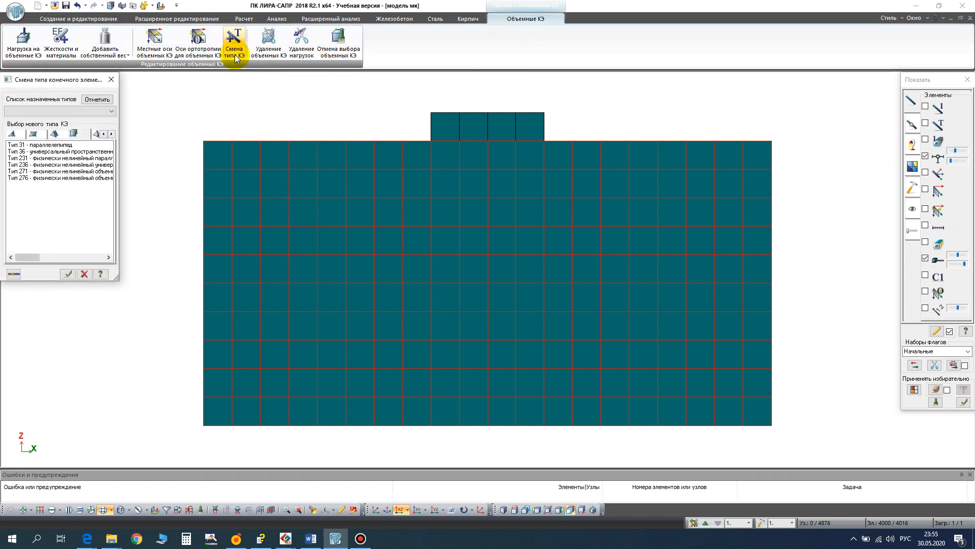
click(25, 171)
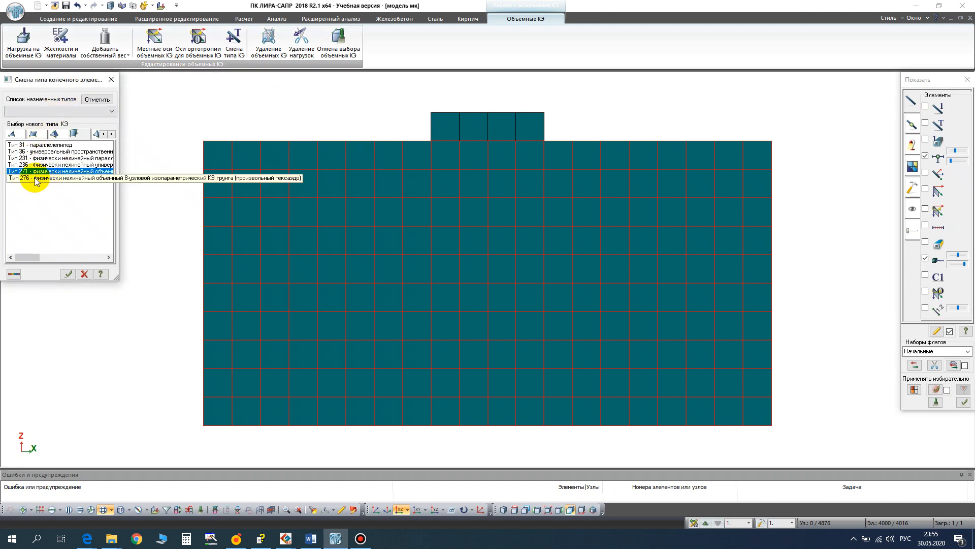
click(36, 178)
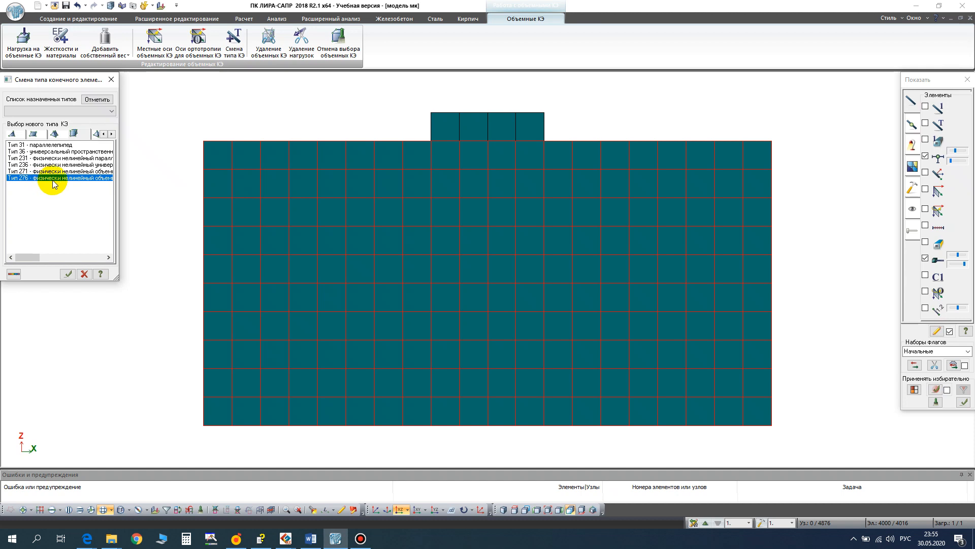
double_click(82, 178)
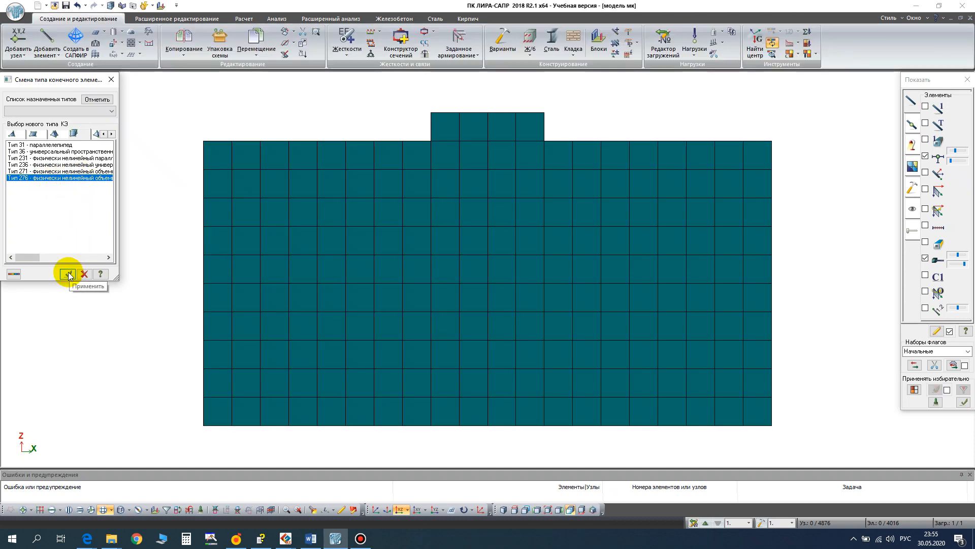
click(111, 78)
- Inspect the finite element type of a solid in the raised block and of a corner solid in the base
scroll(447, 194, up, 1)
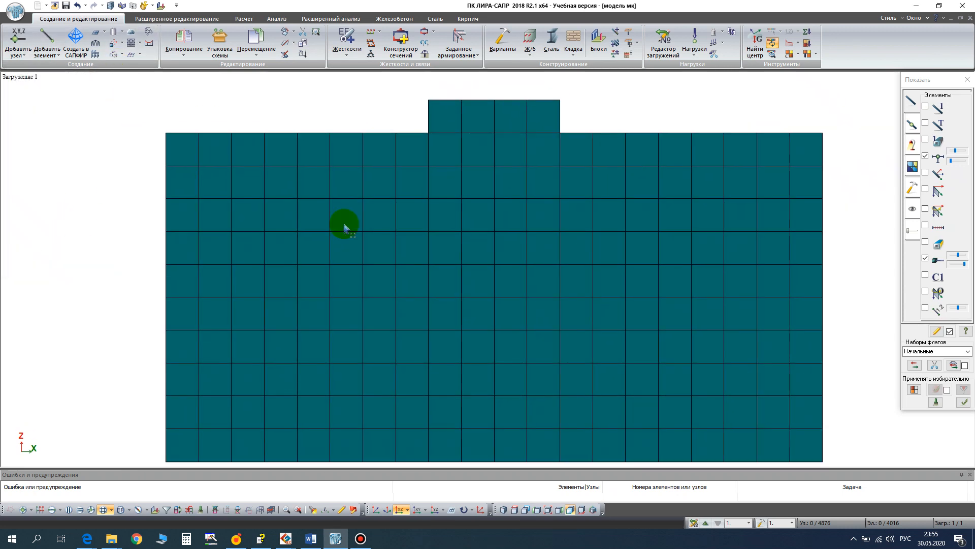
click(313, 510)
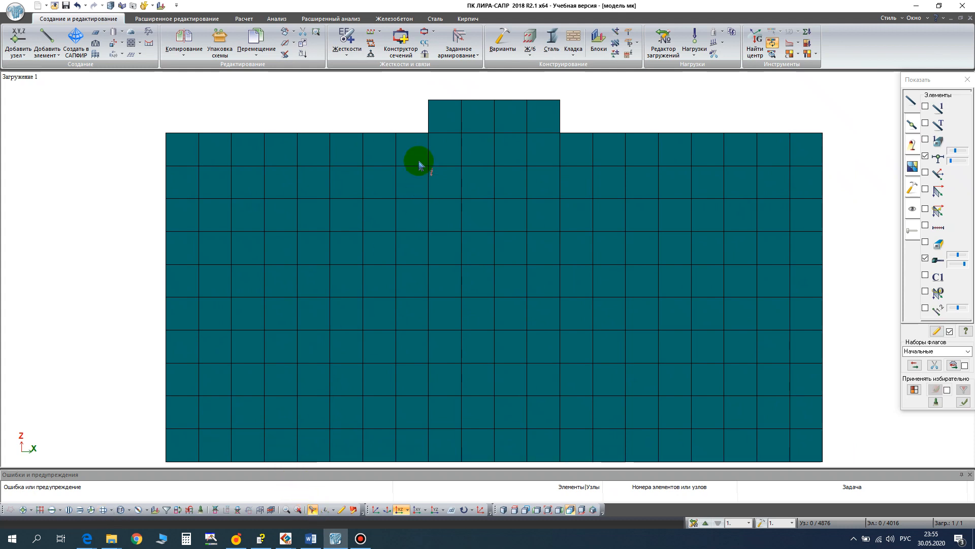
click(451, 106)
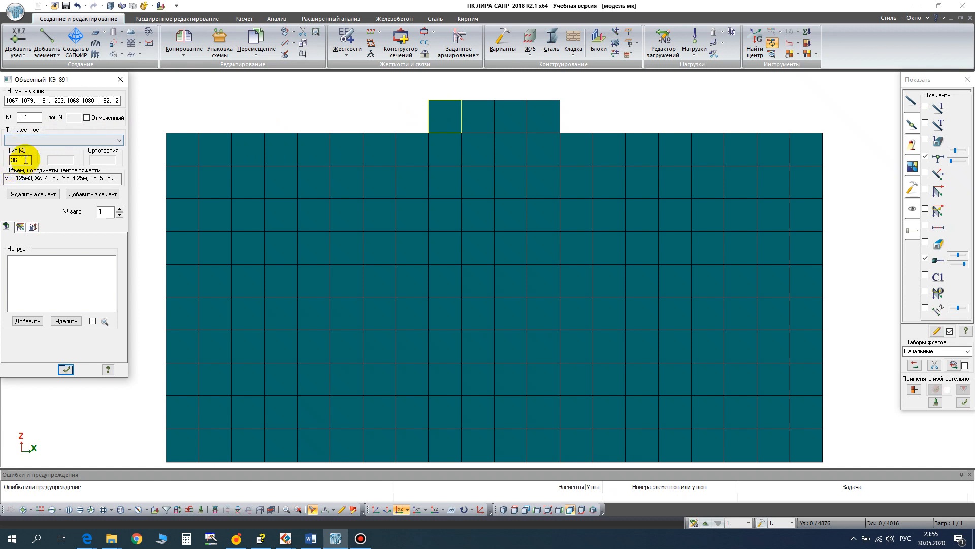
click(183, 156)
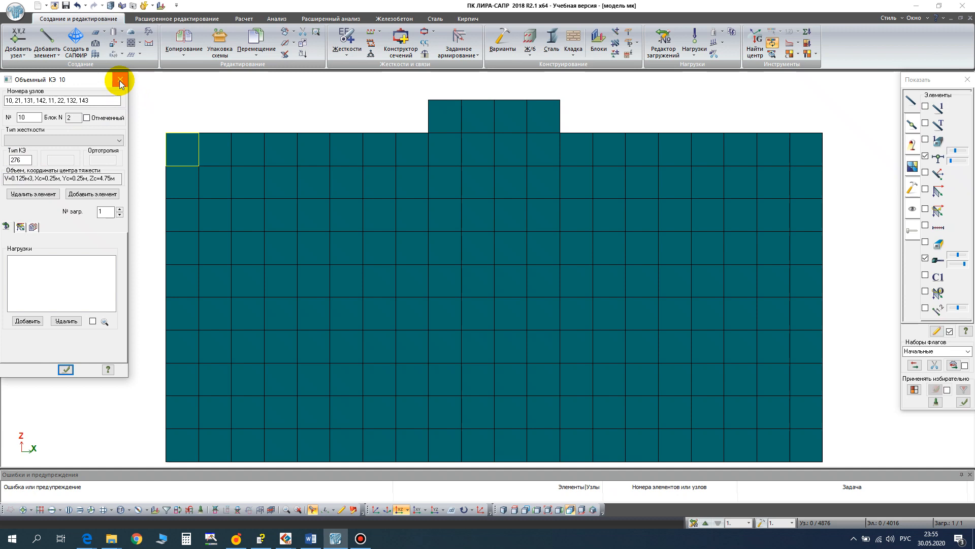
click(120, 80)
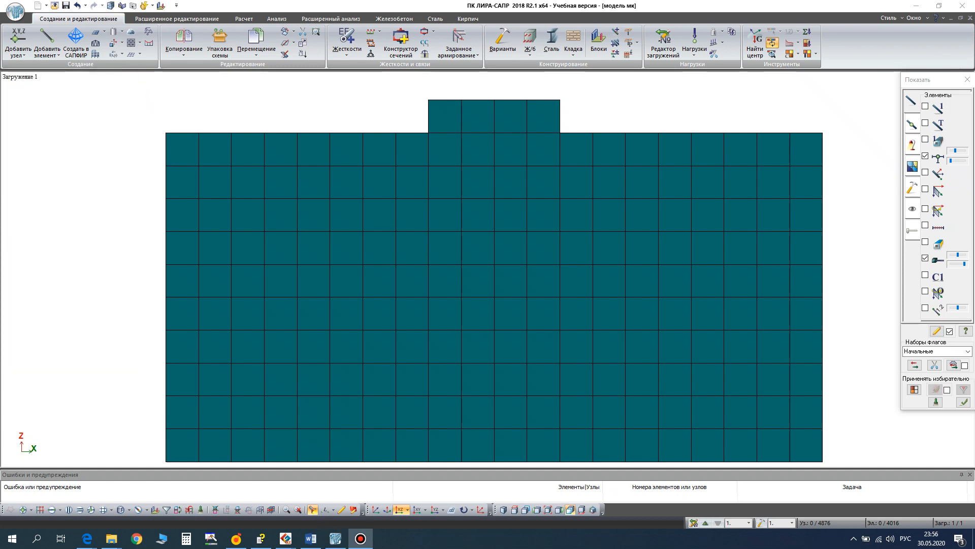
- Start defining a new stiffness for solid finite elements (Объемные КЭ) in the stiffnesses and materials list
click(345, 48)
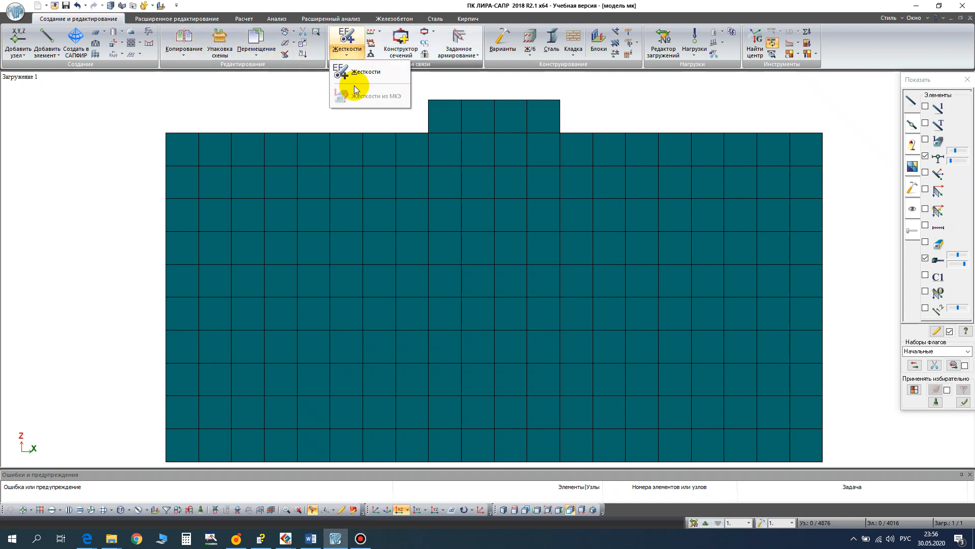
click(351, 71)
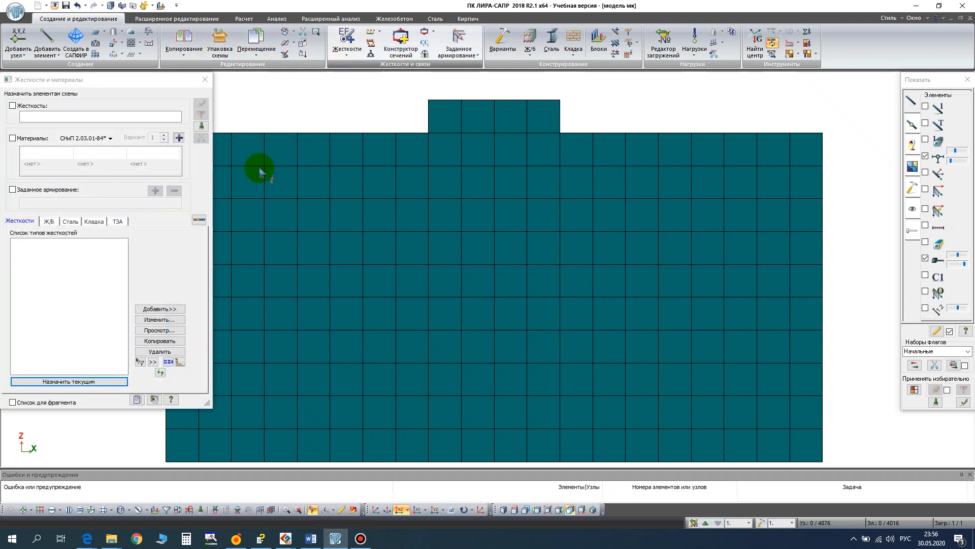
click(159, 308)
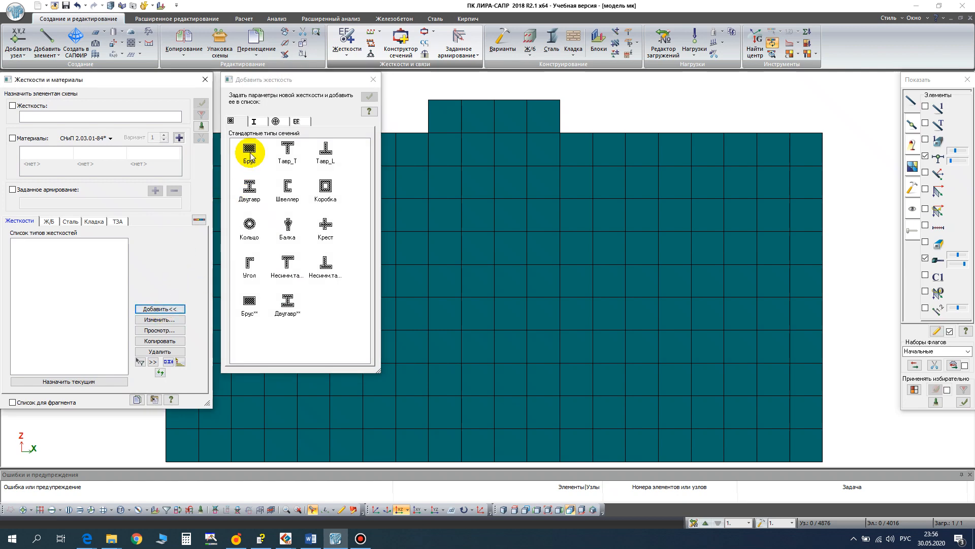
click(294, 121)
click(287, 151)
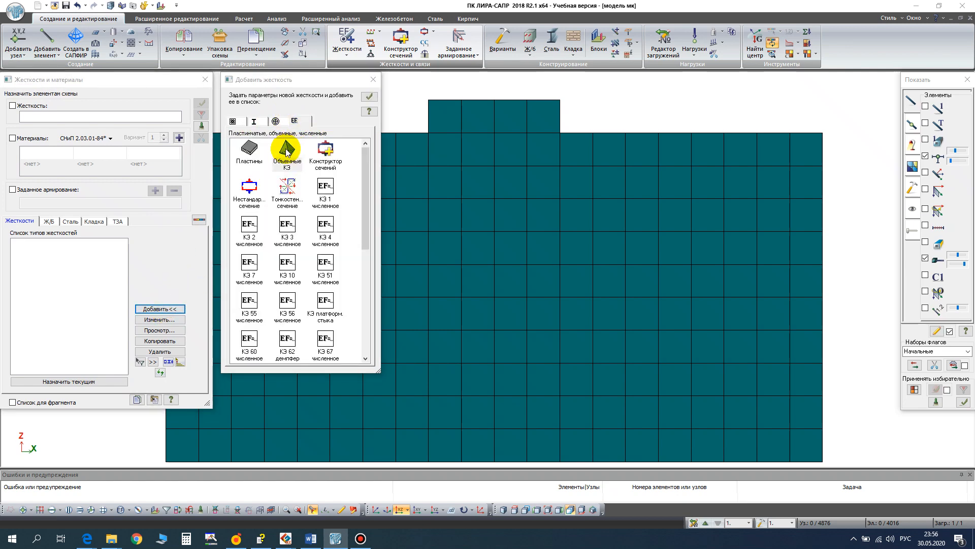
double_click(287, 151)
- Consult the material properties table in the Word document and set the concrete stiffness to E 2e7, V 0.2 and Ro 25
click(311, 539)
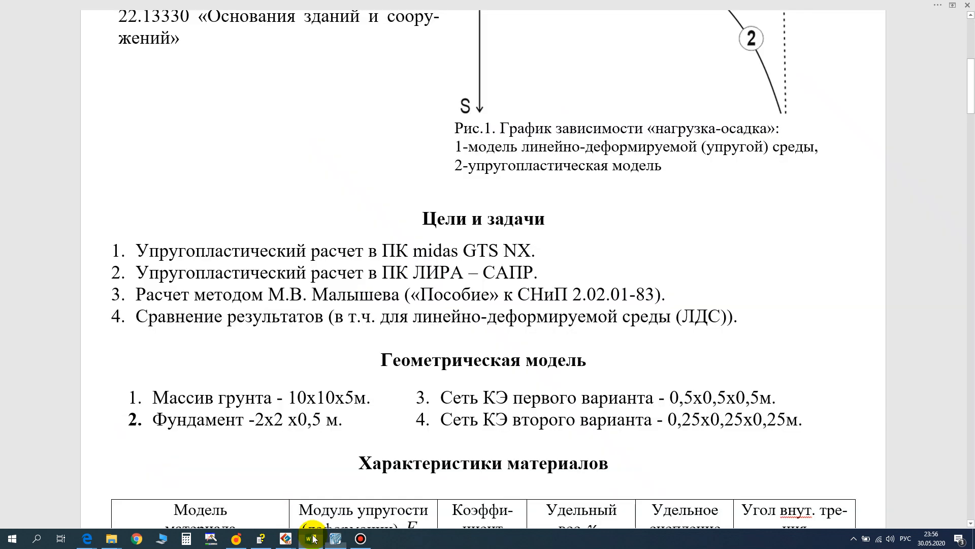
scroll(348, 373, down, 5)
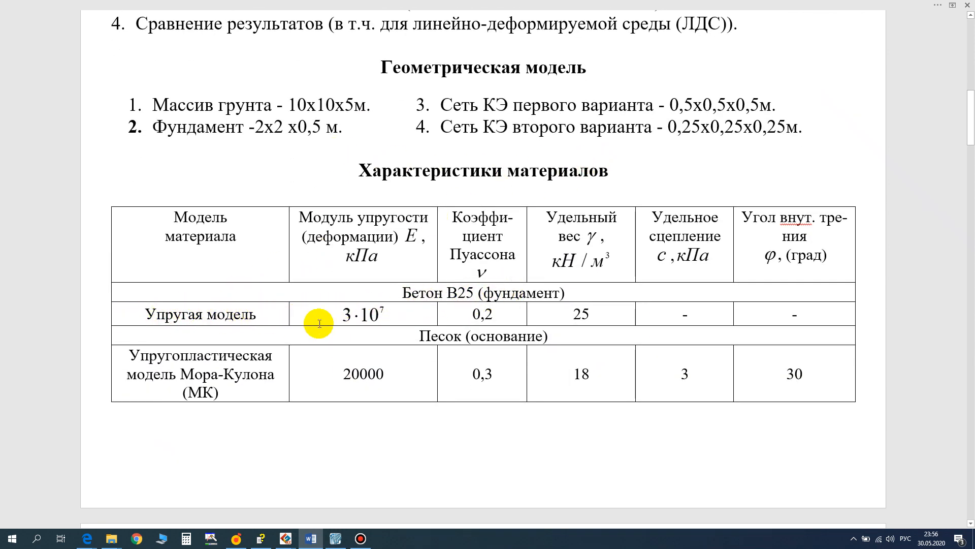
click(334, 539)
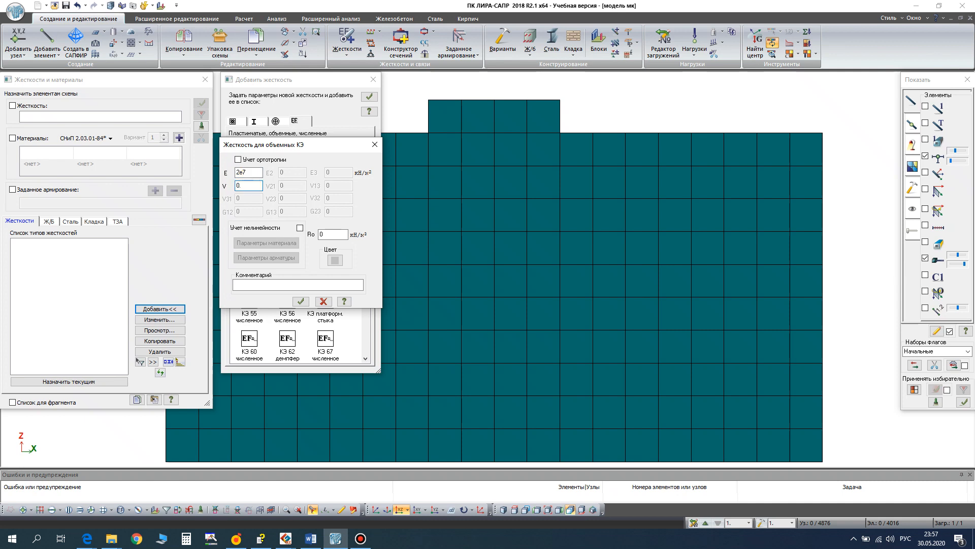
click(328, 235)
key(BackSpace)
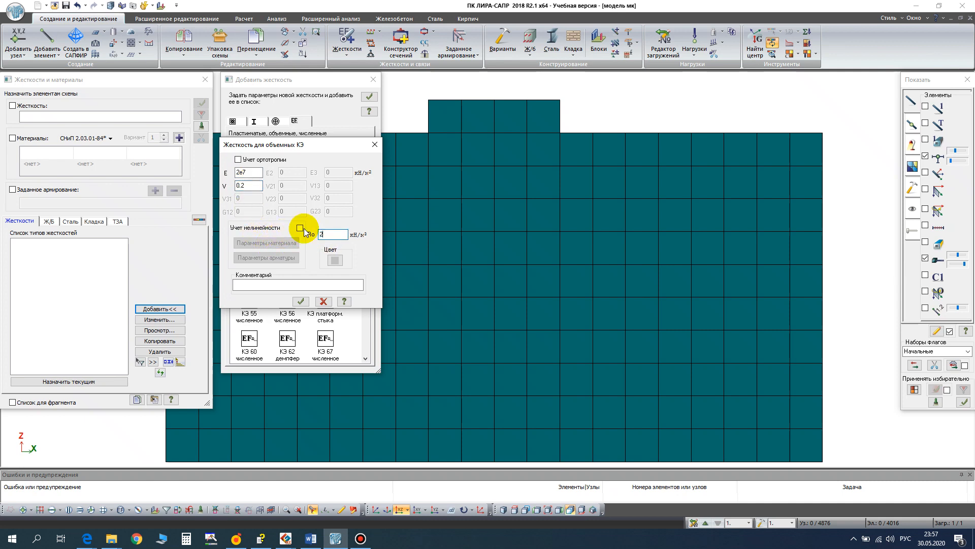
- Give the solid stiffness an olive colour and the comment "бетон", and add it to the stiffness list
click(334, 259)
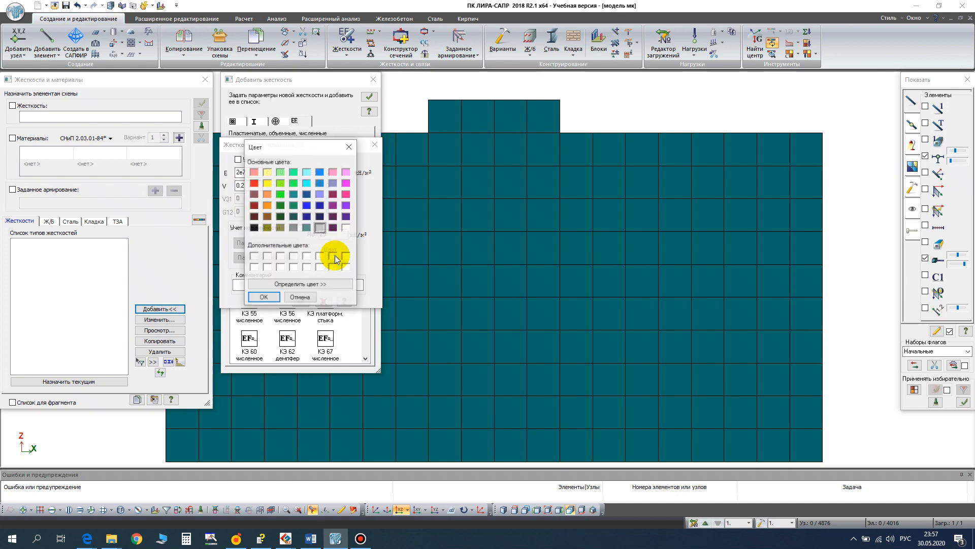
click(281, 228)
click(263, 298)
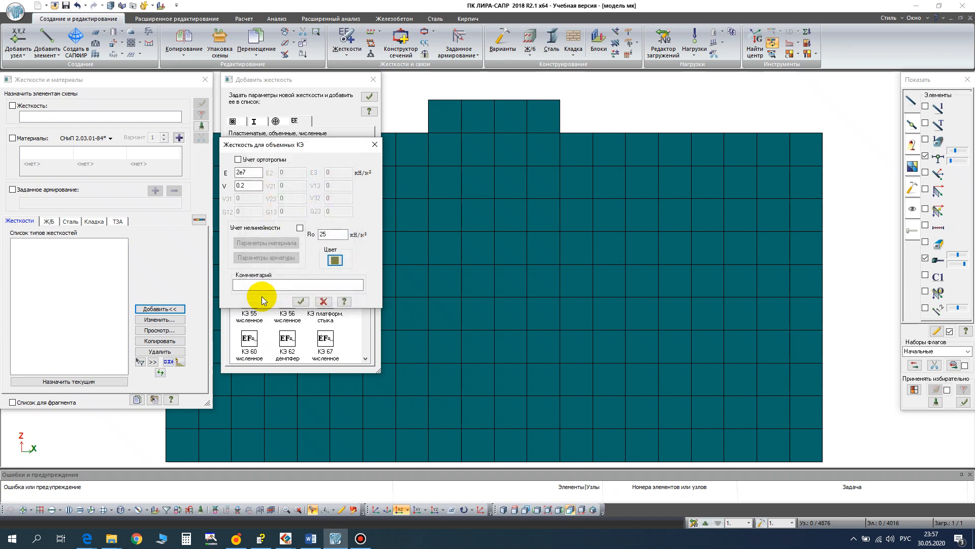
click(250, 283)
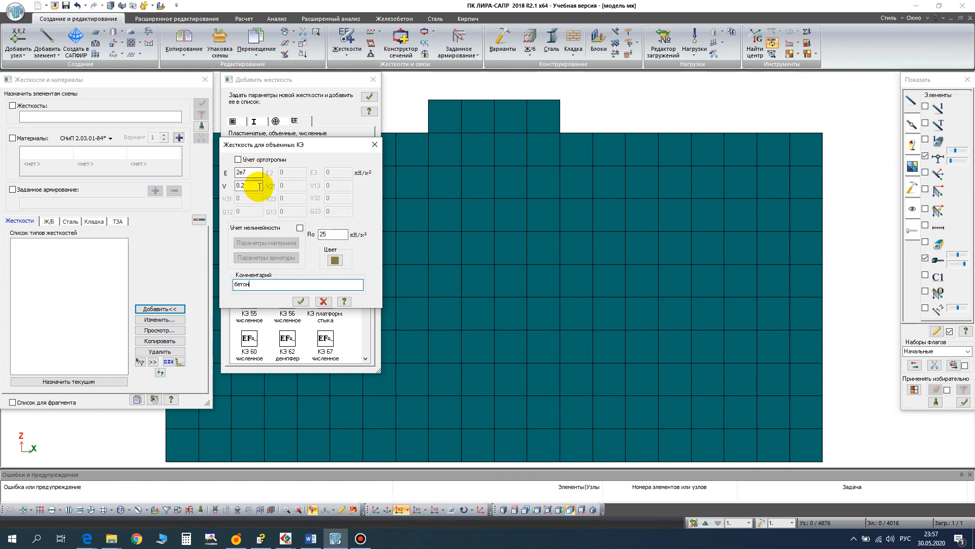
click(300, 301)
- Start a numerical КЭ 271-276 stiffness with the sand properties from the Word table: E 20000, V 0.3, Ro 18, C 3 and Fi 30
drag(362, 189, 364, 374)
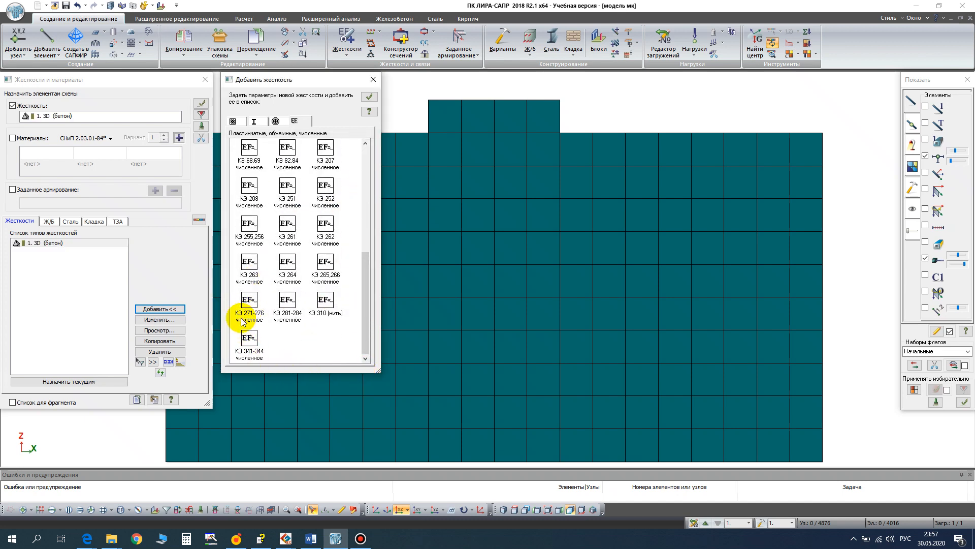
double_click(258, 314)
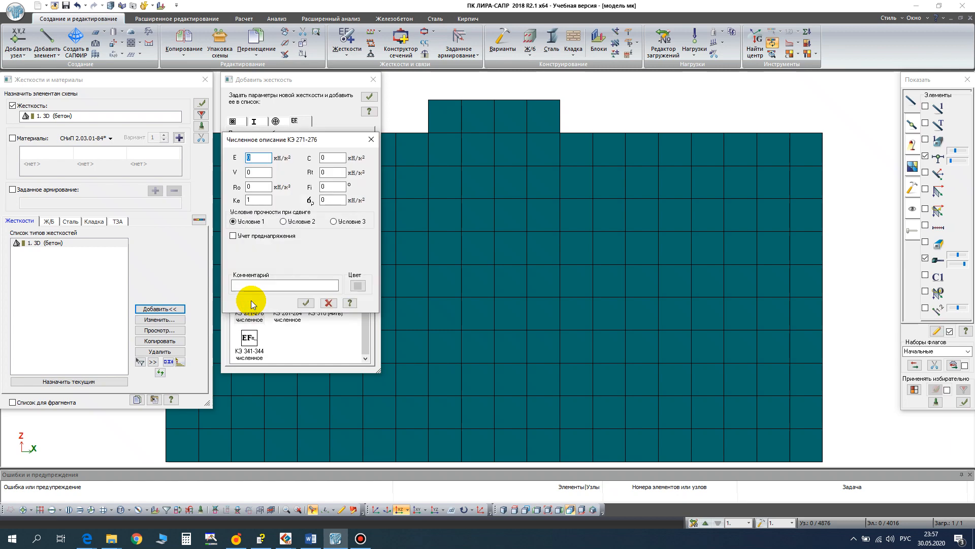
click(311, 539)
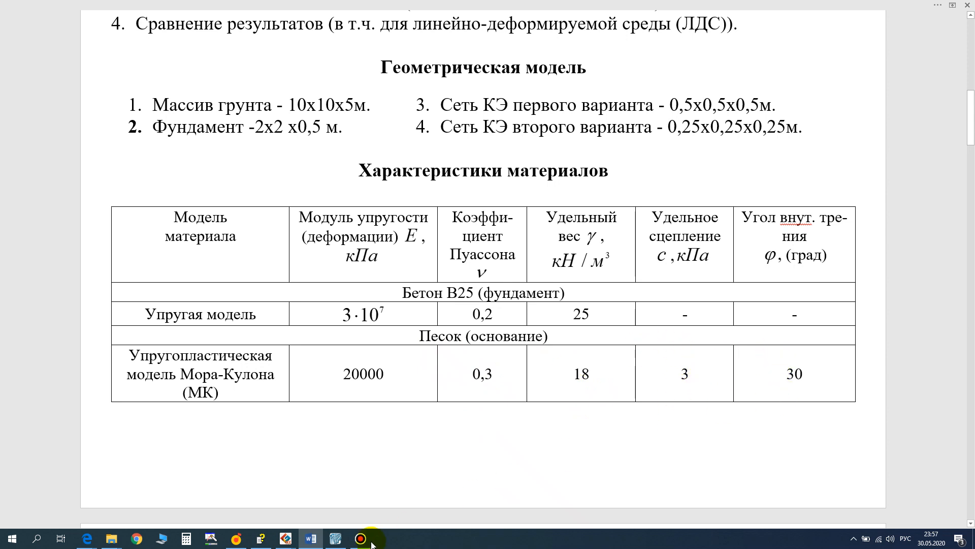
click(336, 540)
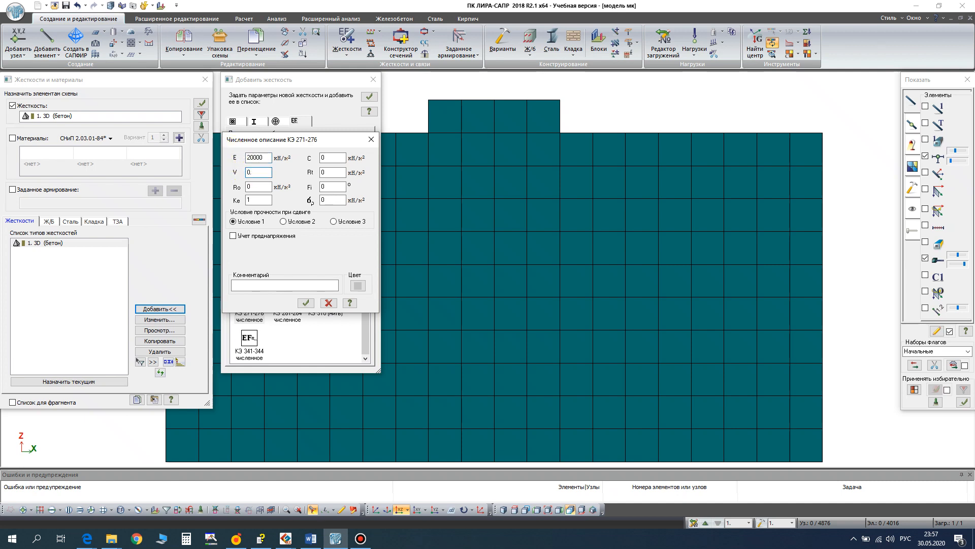
text(.3)
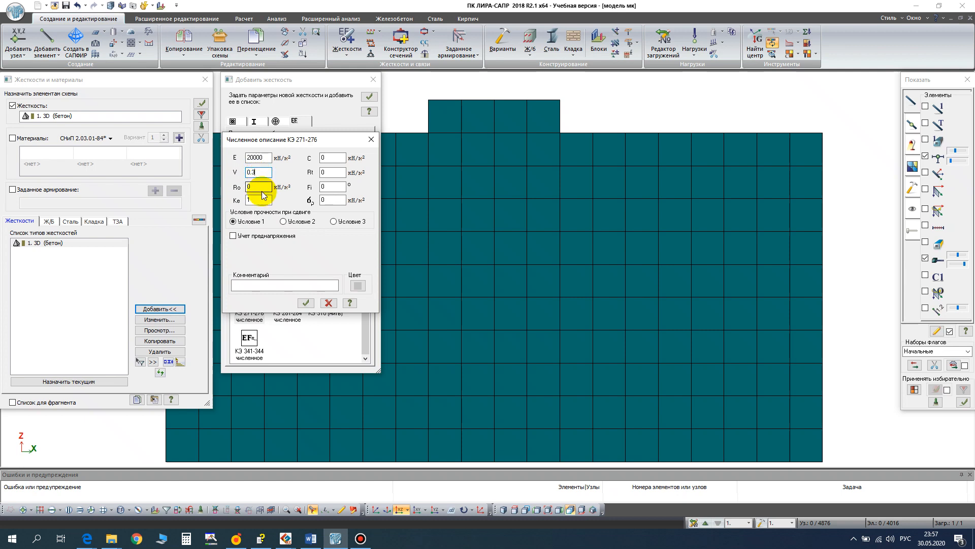
key(Tab)
text(1)
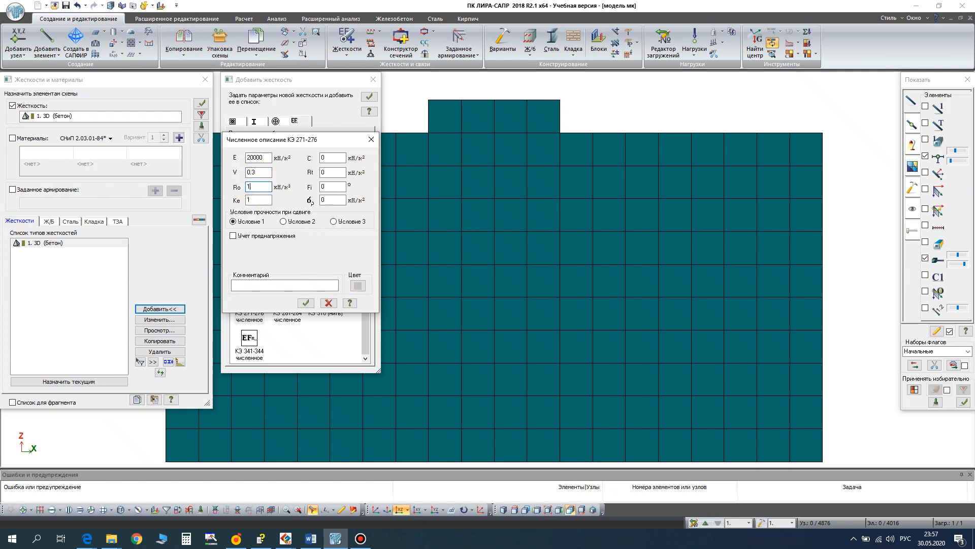
text(8)
click(321, 158)
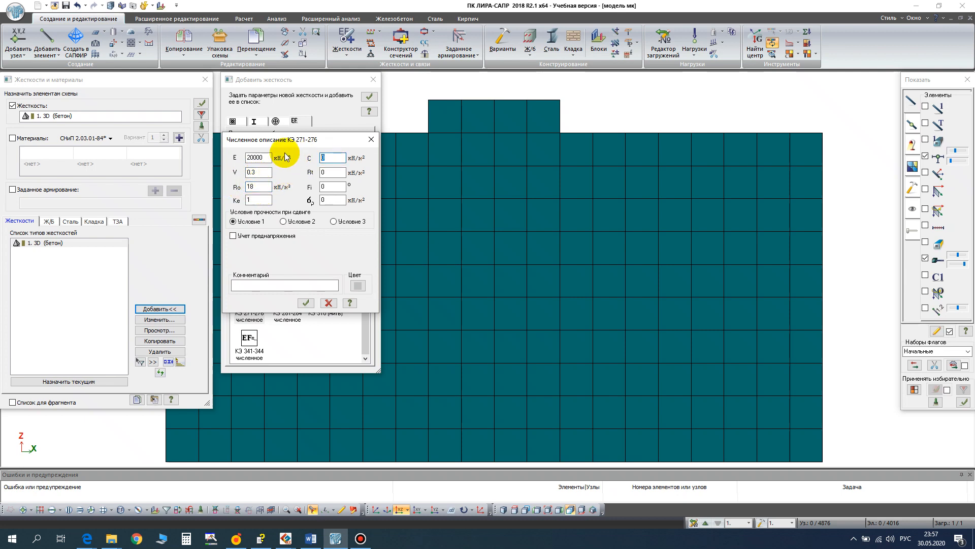
text(3)
click(331, 188)
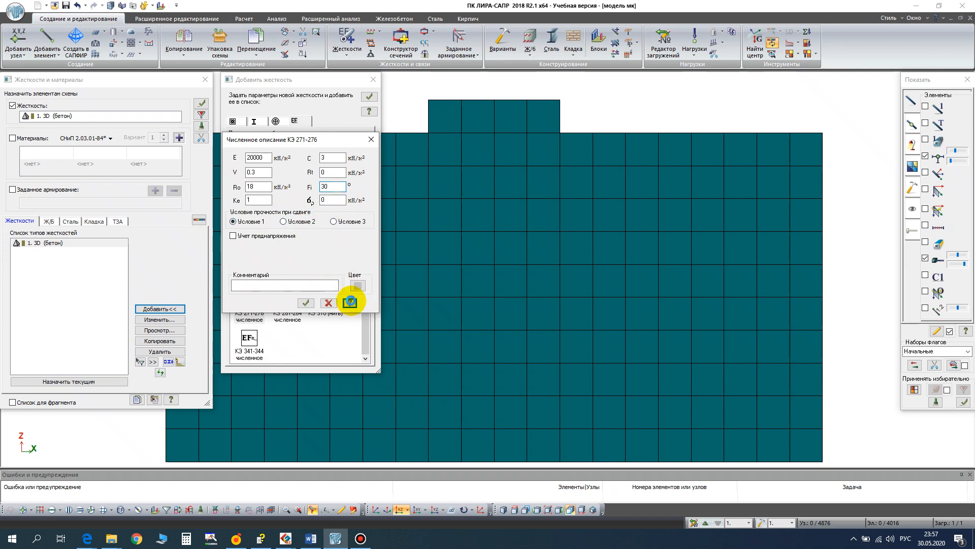
- Read the КЭ 271-276 help topic on shear strength conditions and set the soil's condition to Условие 3 (Coulomb-Mohr)
click(356, 304)
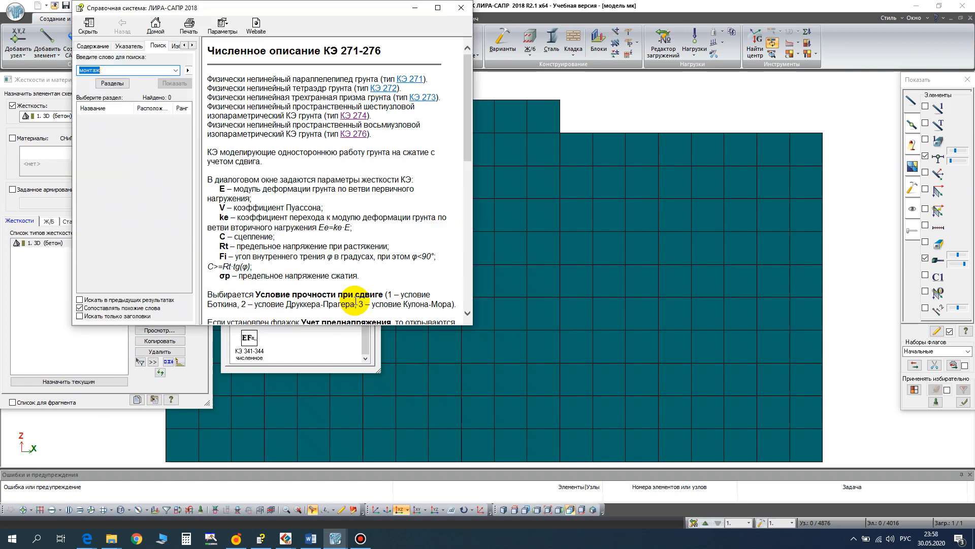
double_click(438, 13)
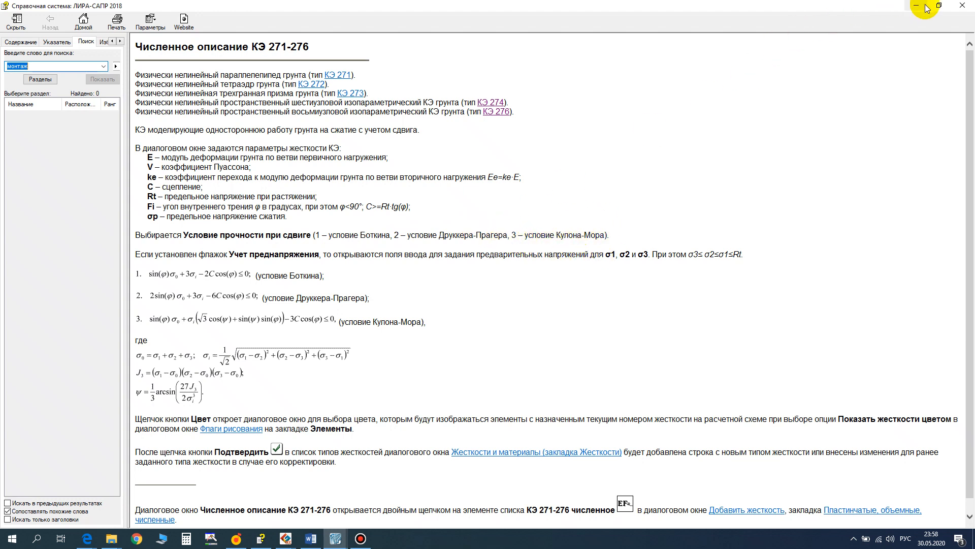
click(959, 7)
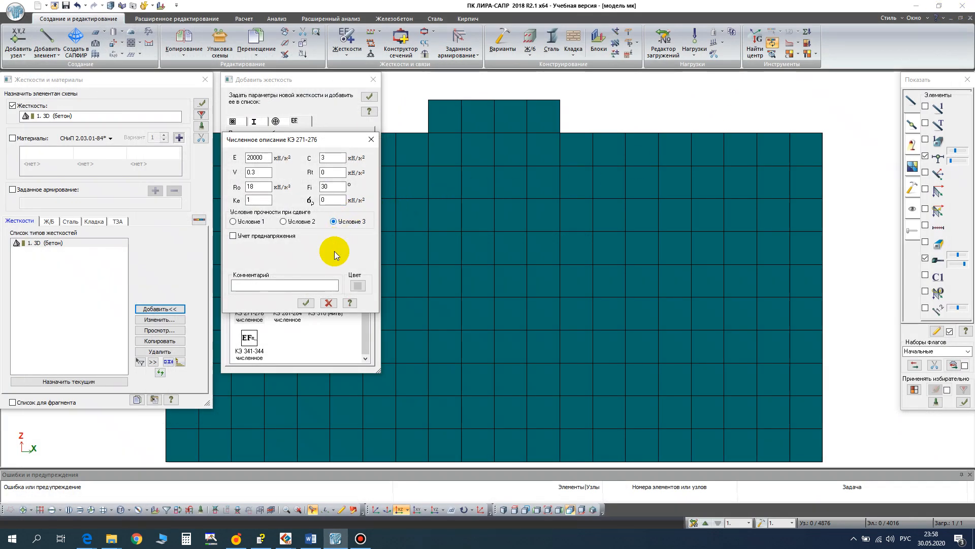
- Give the soil stiffness the comment "песок" and a light yellow colour, and add it to the stiffness list
click(276, 286)
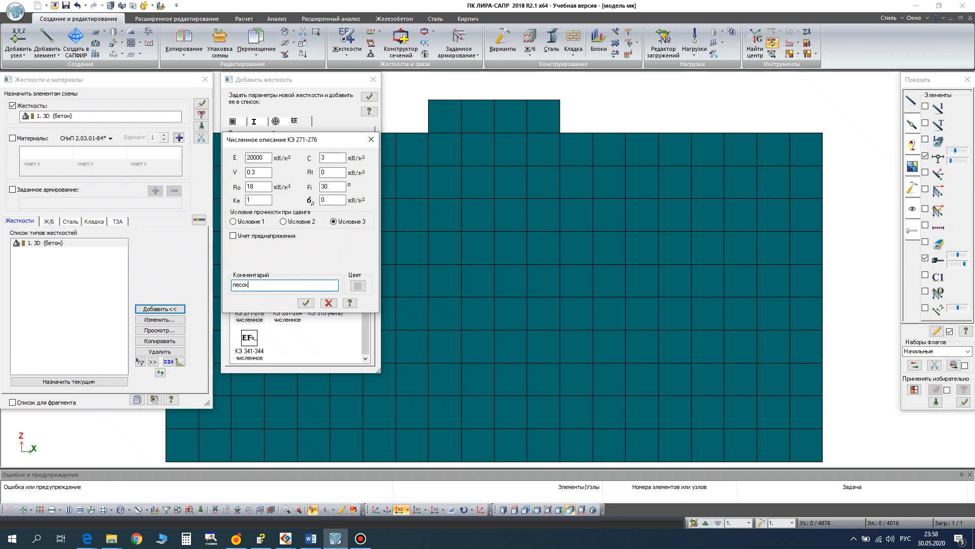
click(357, 285)
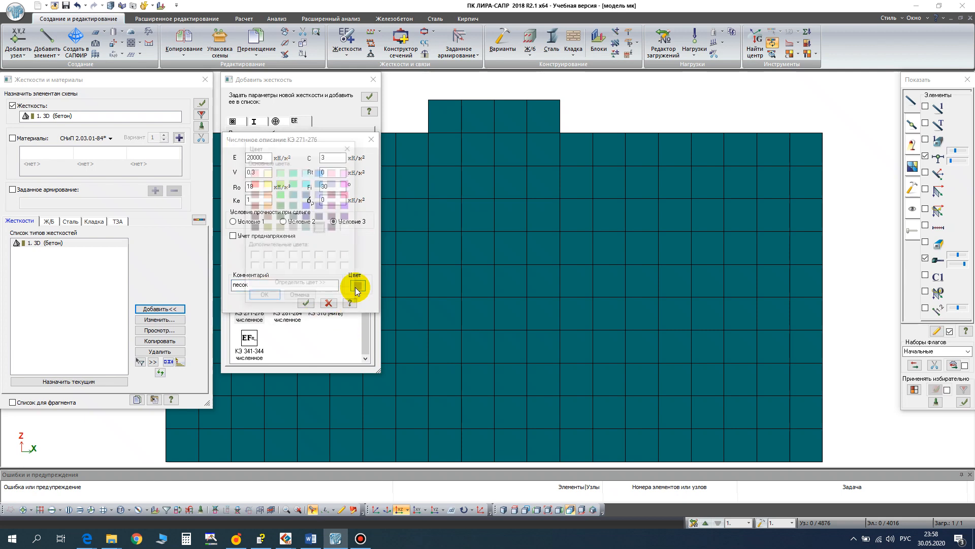
click(267, 172)
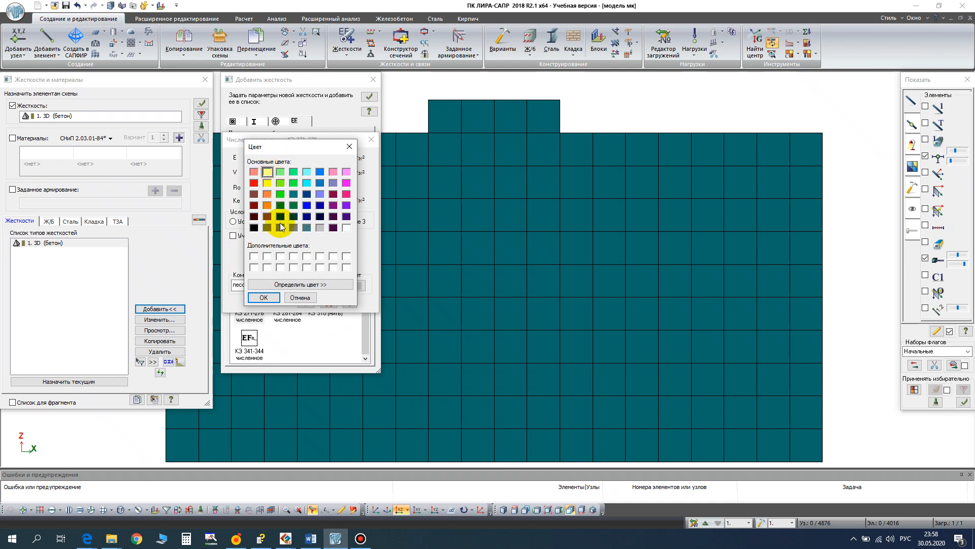
click(264, 297)
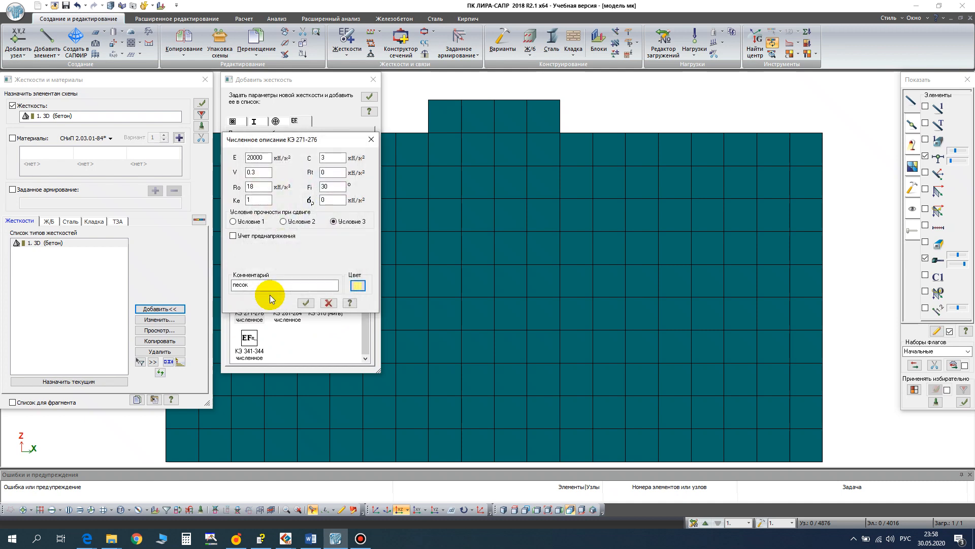
click(305, 304)
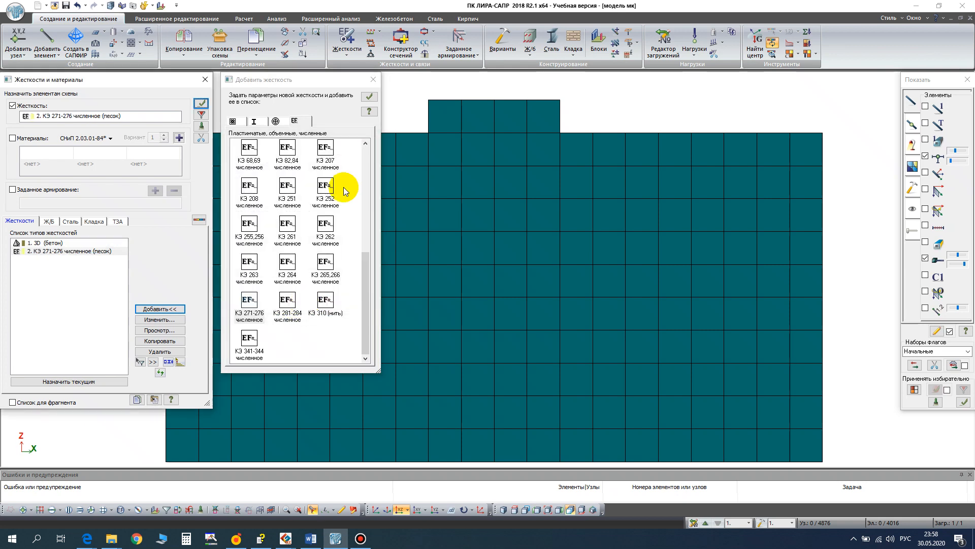
click(374, 80)
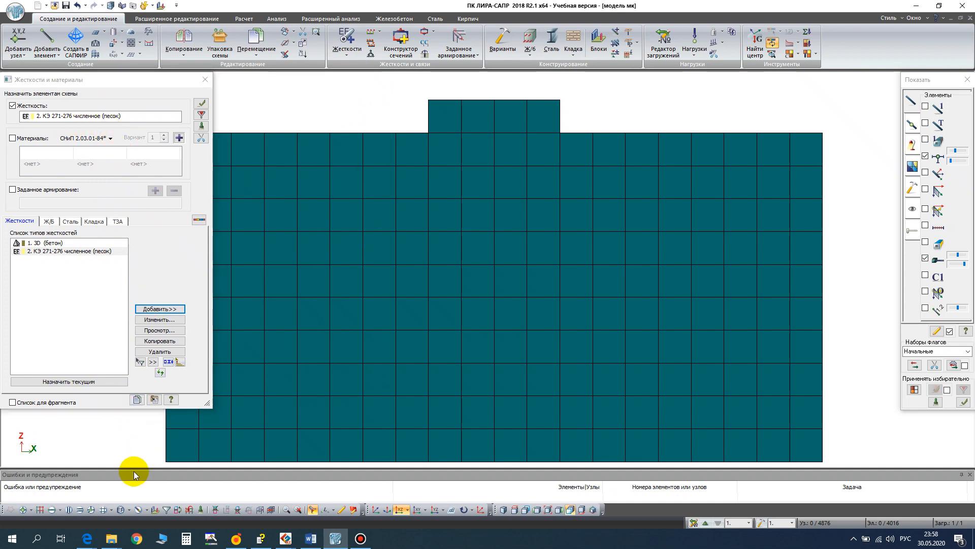
- Select the whole base block and assign it the КЭ 271-276 stiffness "песок"
click(104, 509)
click(458, 250)
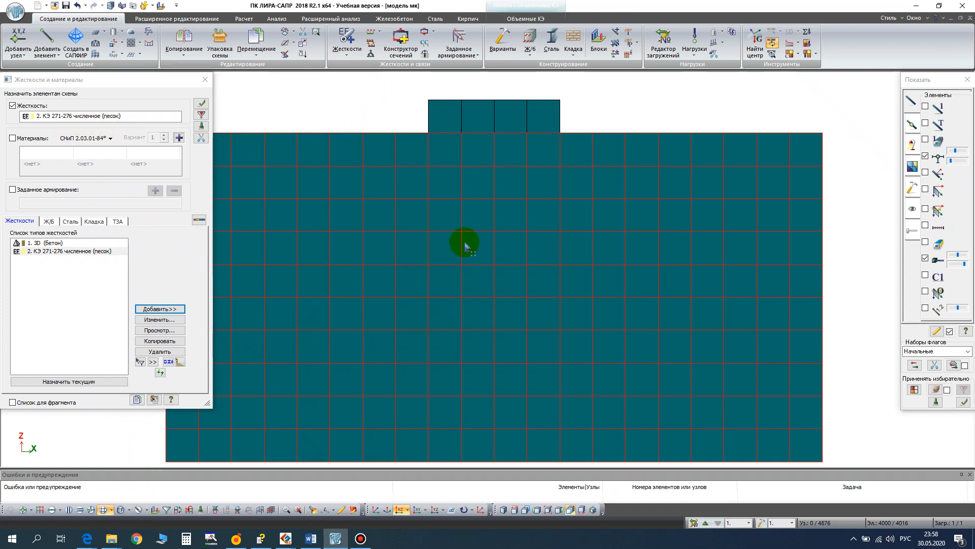
scroll(464, 246, down, 2)
middle_drag(468, 239, 507, 218)
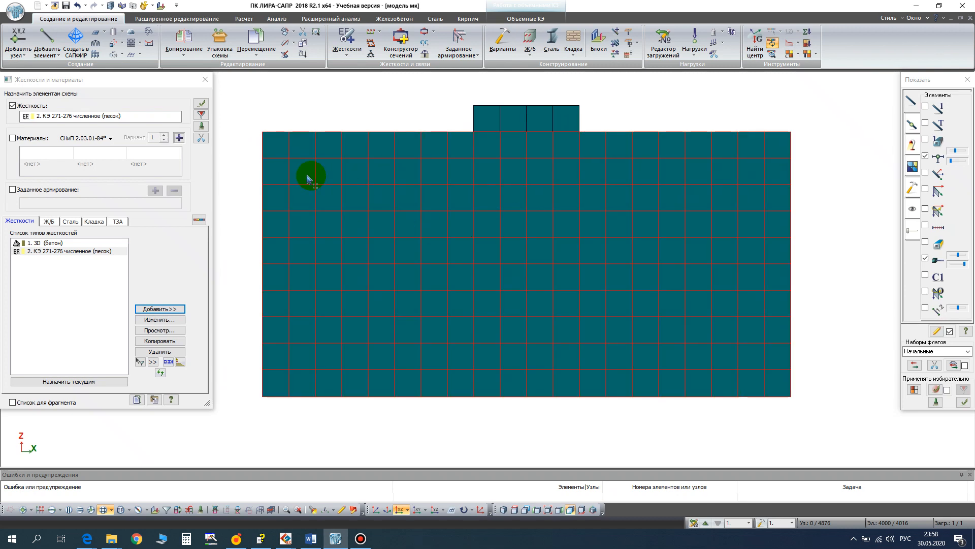
click(202, 104)
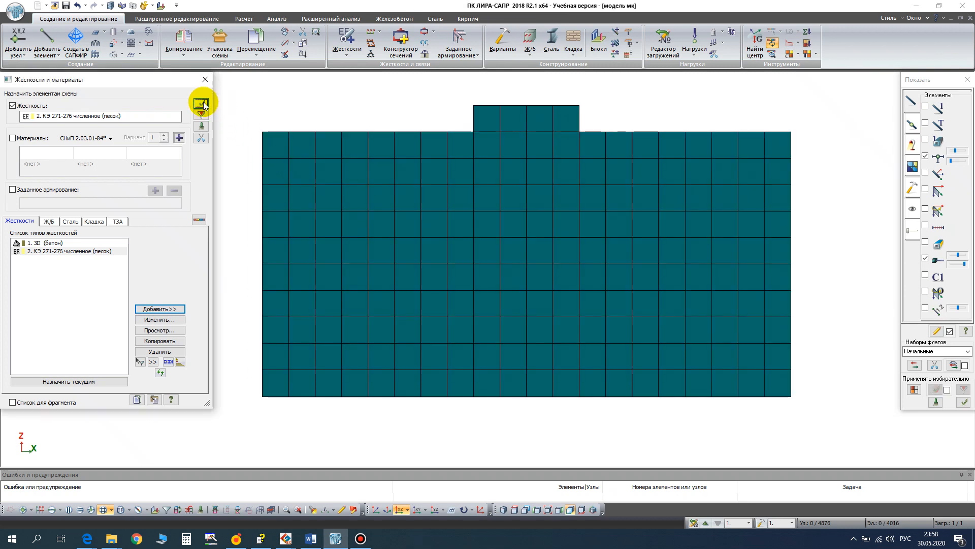
- Select the raised foundation block, make the 3D stiffness "бетон" current and assign it to the block
click(501, 118)
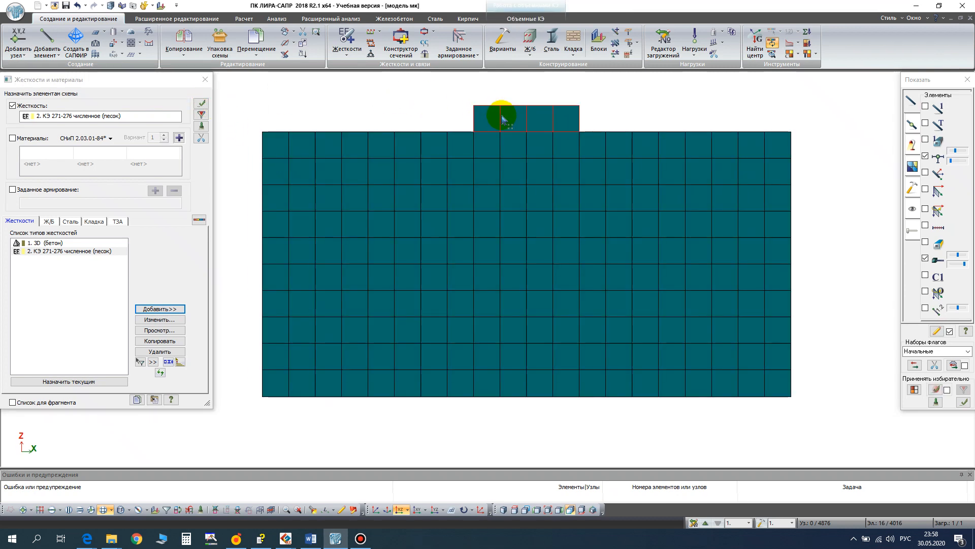
click(56, 244)
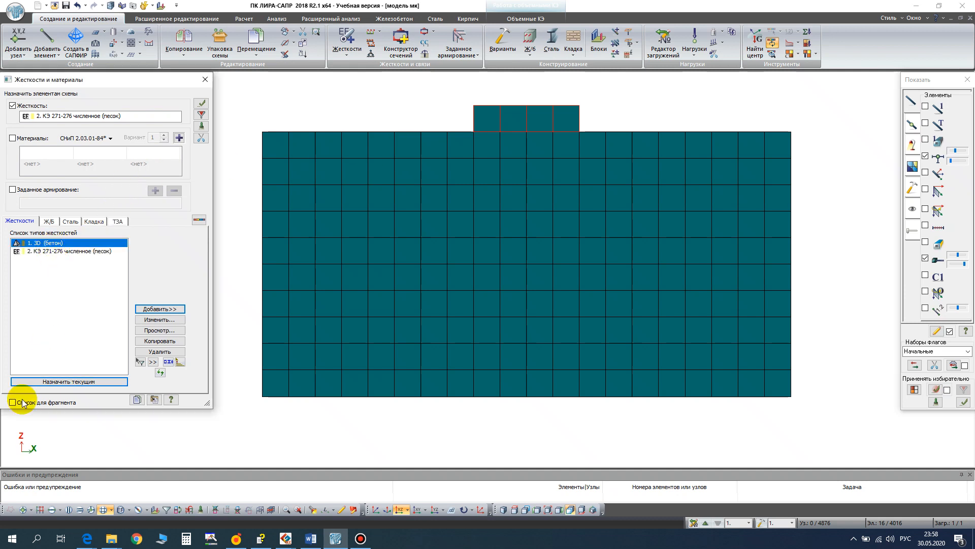
click(65, 385)
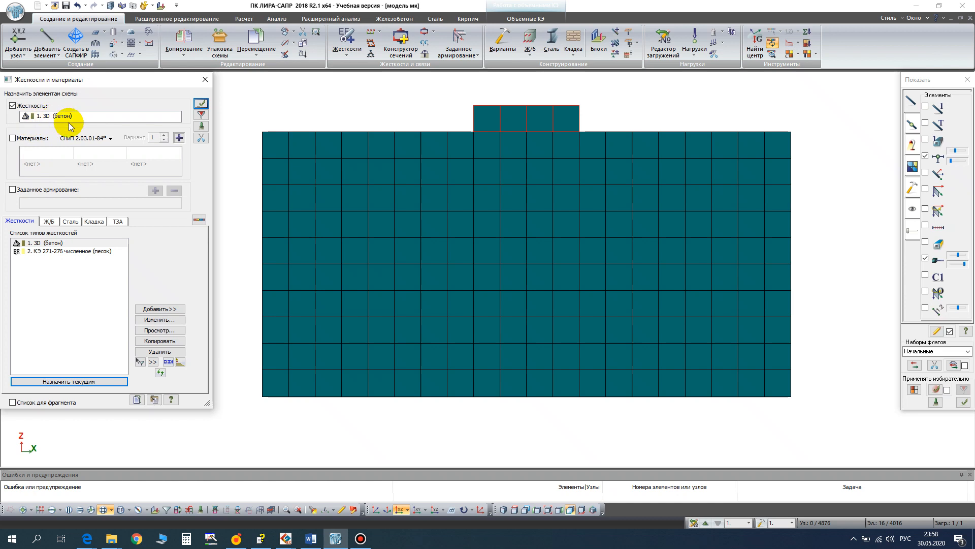
click(200, 106)
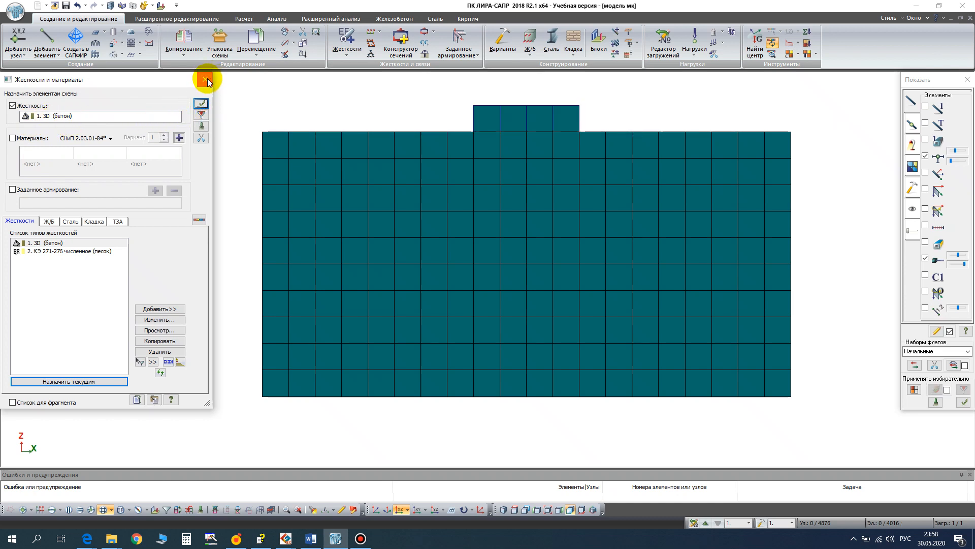
- Show the whole model in dimetric projection with solid faces coloured by stiffness type
click(205, 80)
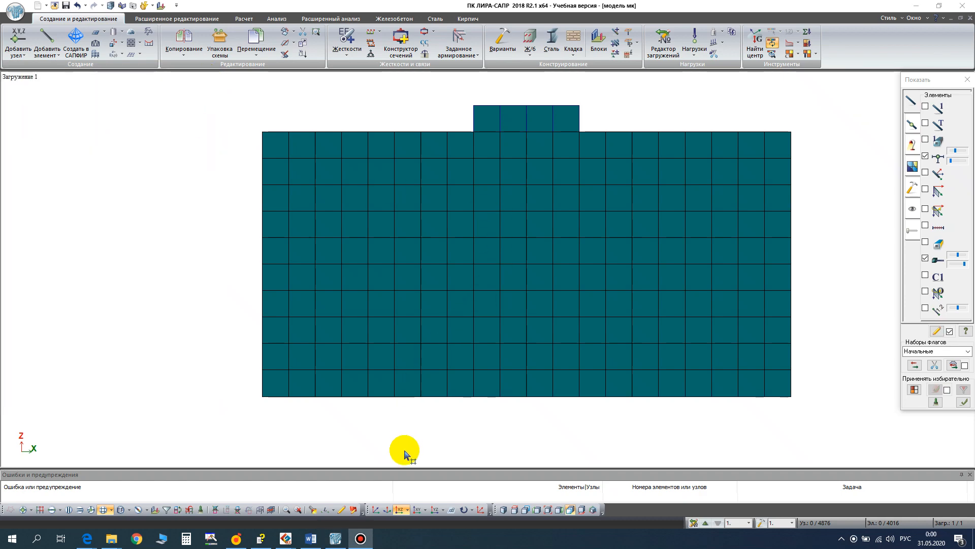
click(377, 511)
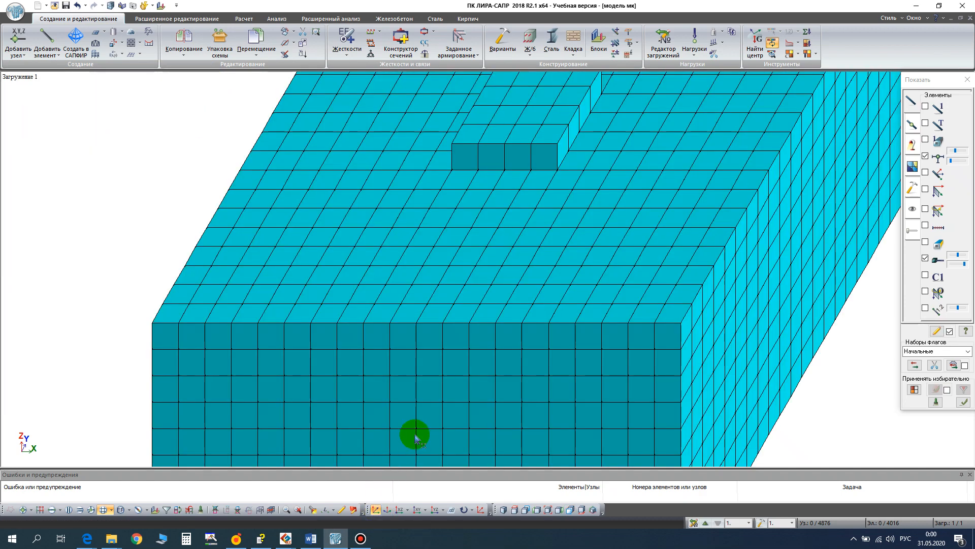
click(550, 512)
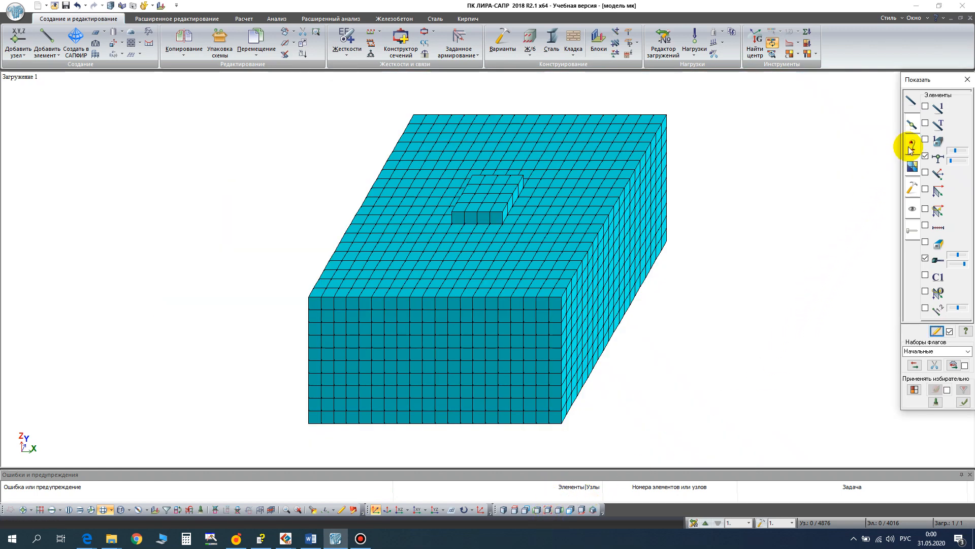
click(925, 242)
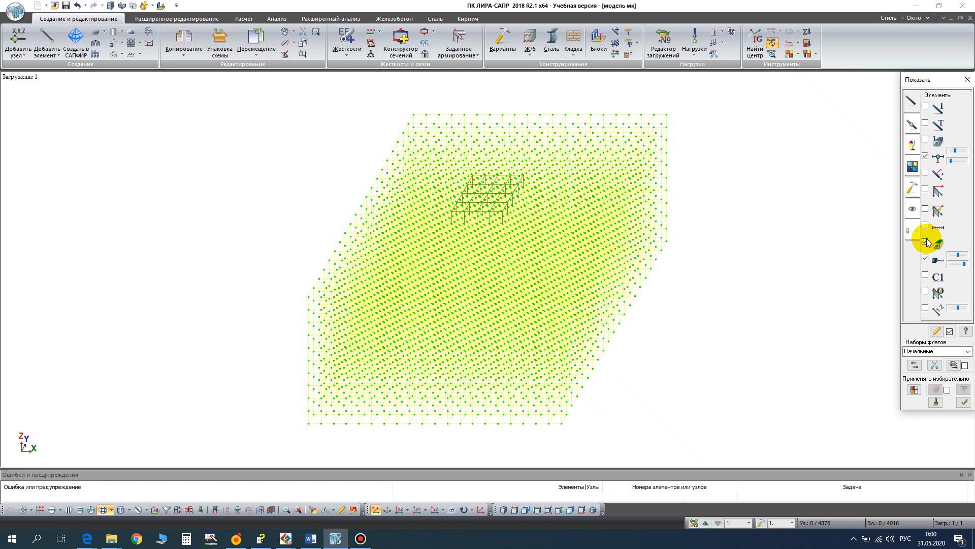
click(912, 142)
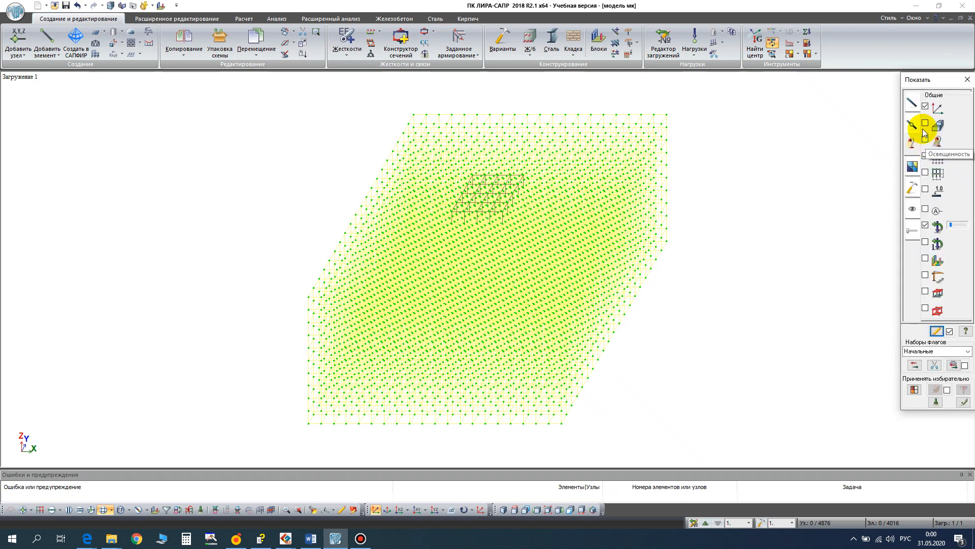
click(926, 123)
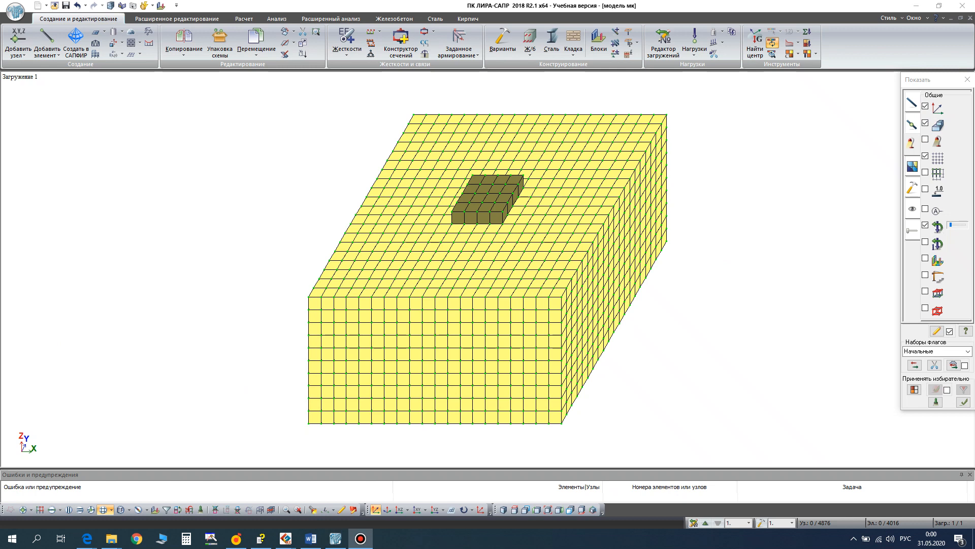
- Select the soil block's nodes on both side faces perpendicular to the X axis and restrain them in X
click(418, 510)
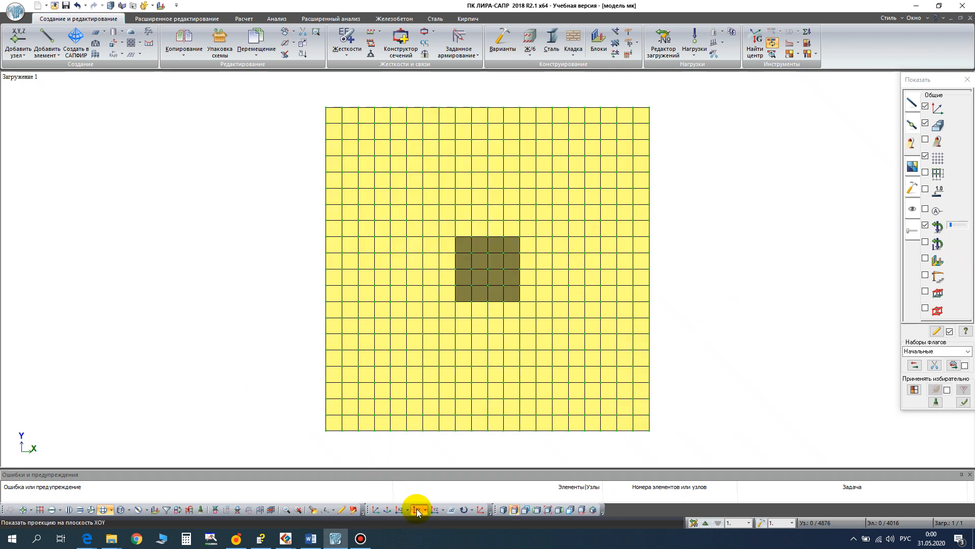
click(23, 509)
drag(298, 97, 338, 442)
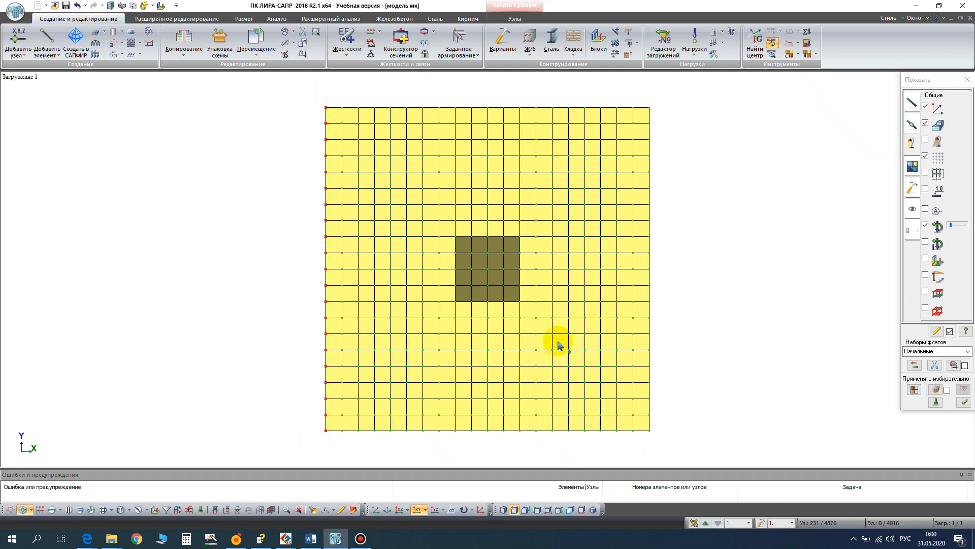
drag(642, 90, 712, 329)
drag(729, 446, 729, 442)
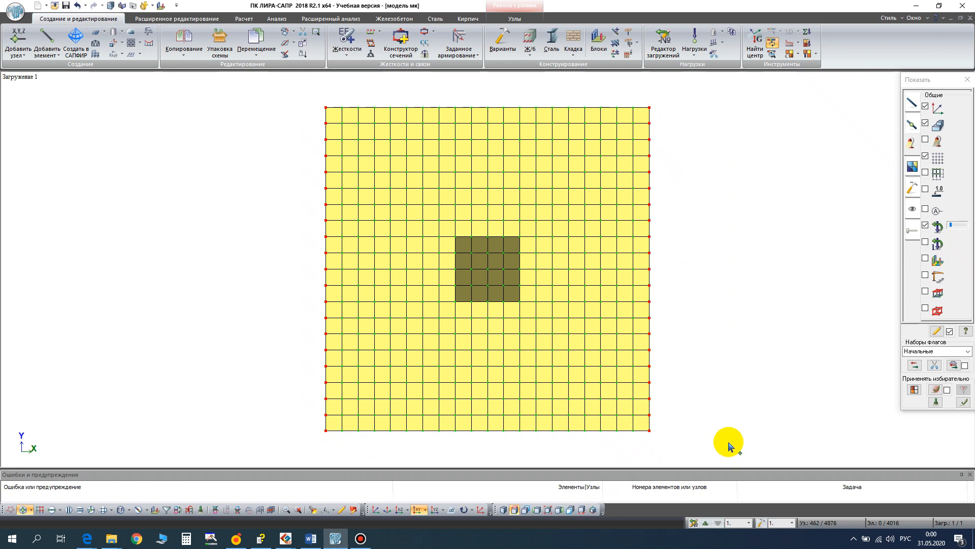
click(372, 56)
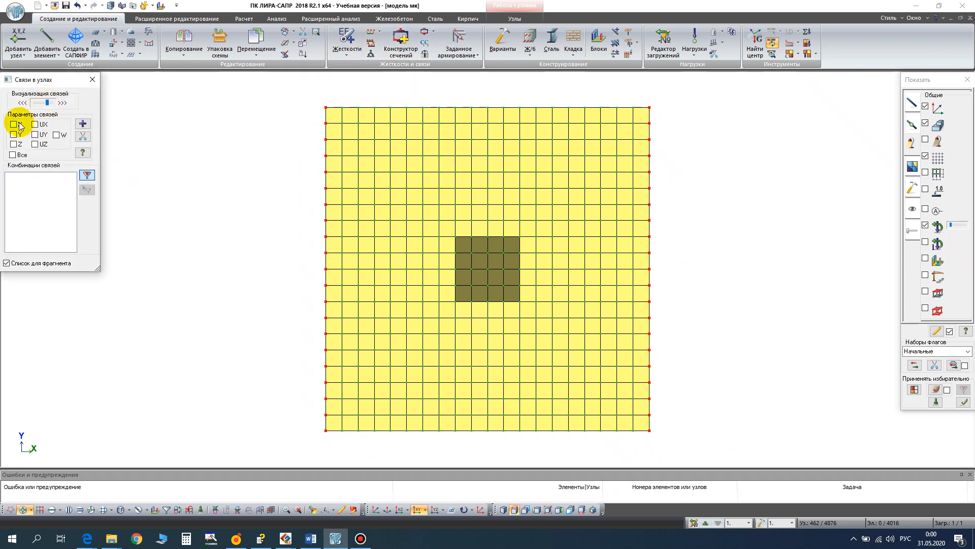
click(15, 124)
click(81, 124)
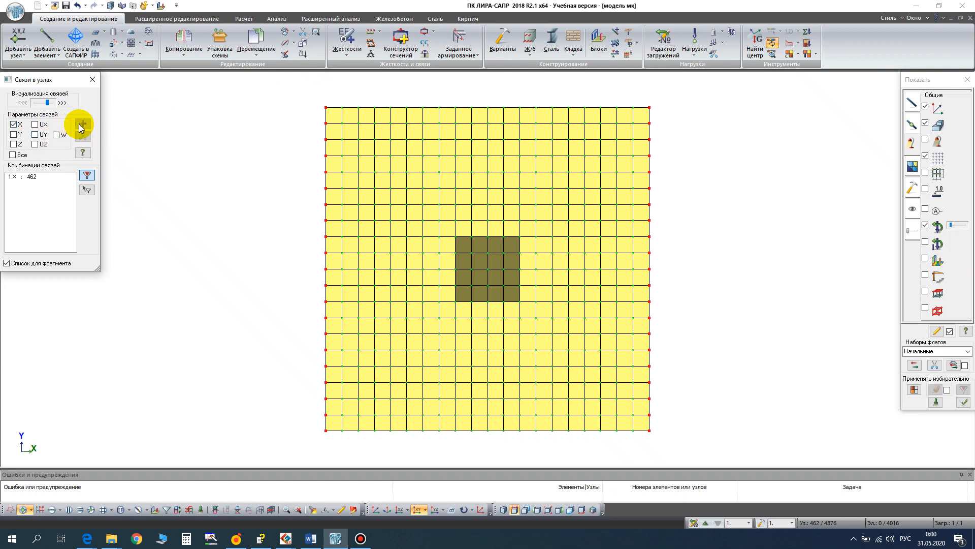
- Select the soil block's nodes on both side faces perpendicular to the Y axis and restrain them in Y only
drag(282, 93, 723, 120)
drag(546, 447, 682, 448)
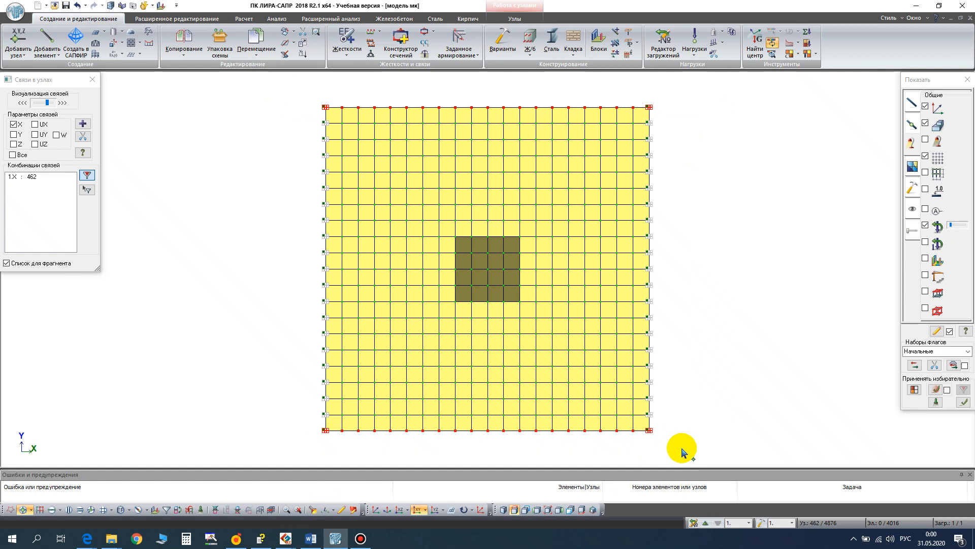
click(13, 124)
click(82, 124)
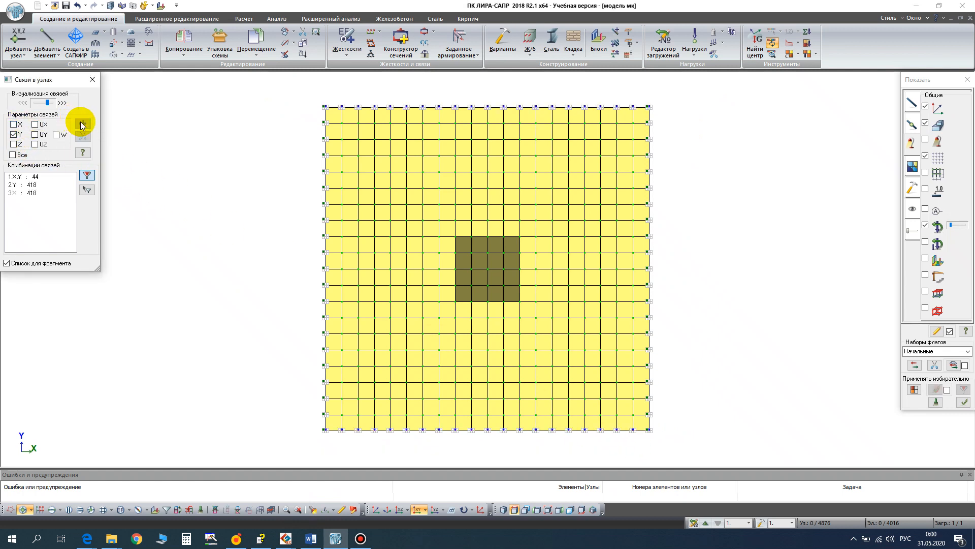
- Select all nodes along the soil block's bottom face in the XOZ projection and restrain them in X, Y and Z
click(400, 510)
drag(191, 415, 816, 442)
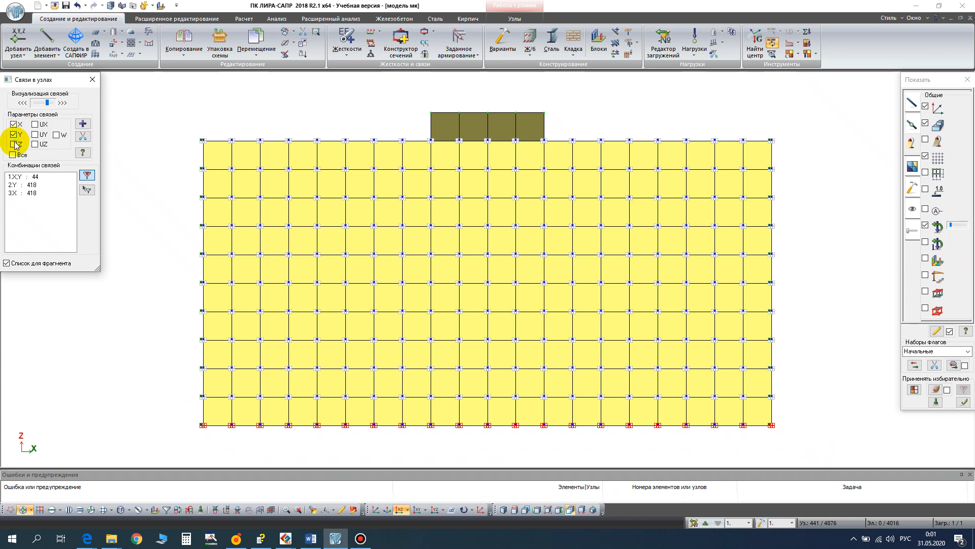
click(14, 144)
click(82, 123)
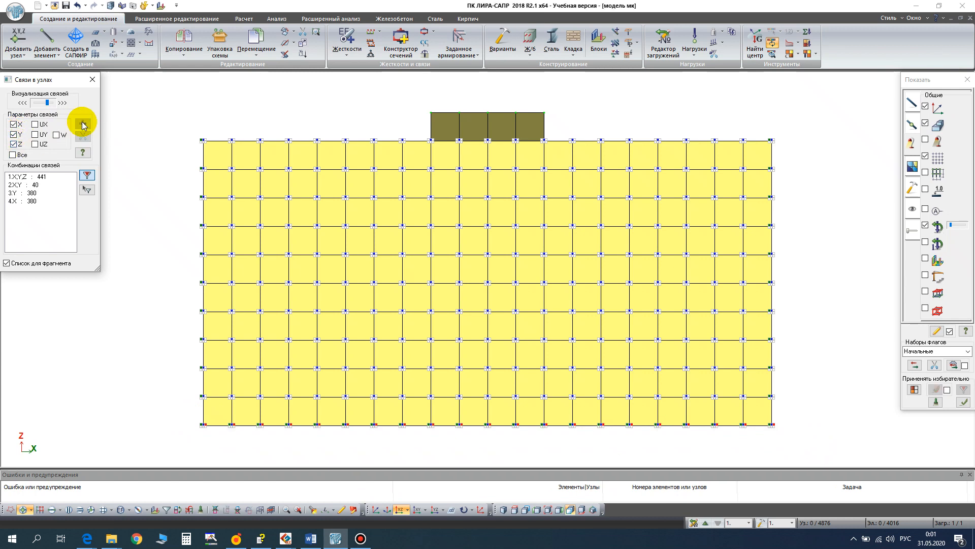
click(93, 80)
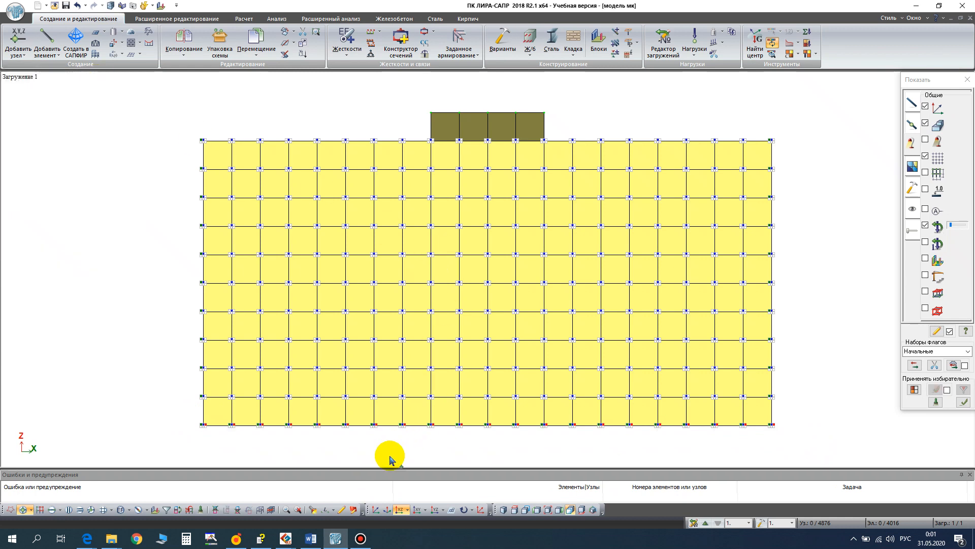
- Return to the dimetric projection and hide the display of nodal restraints
click(376, 510)
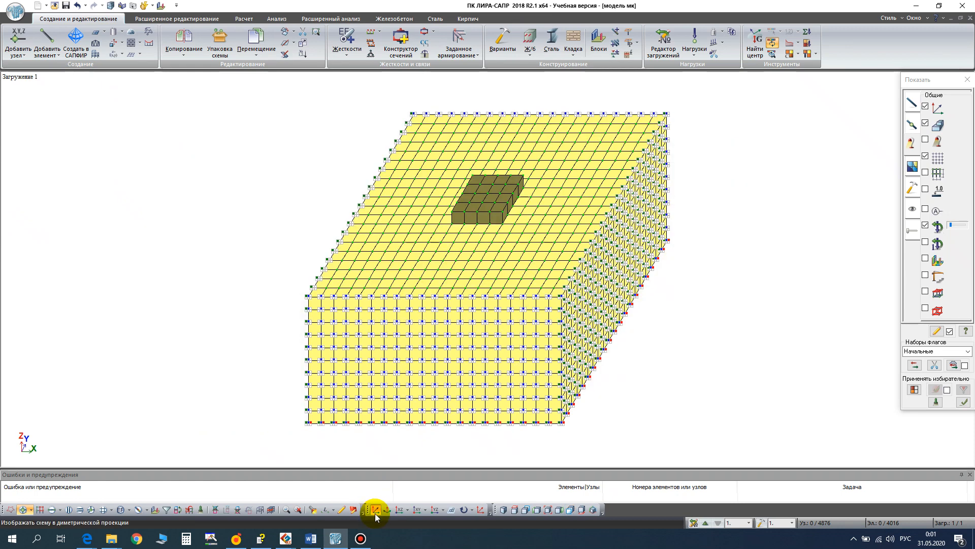
click(911, 127)
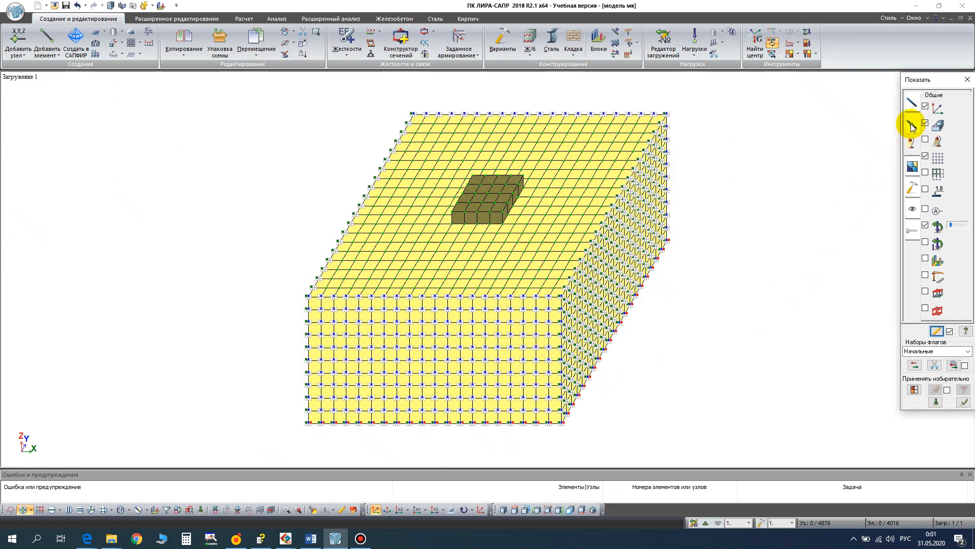
click(912, 126)
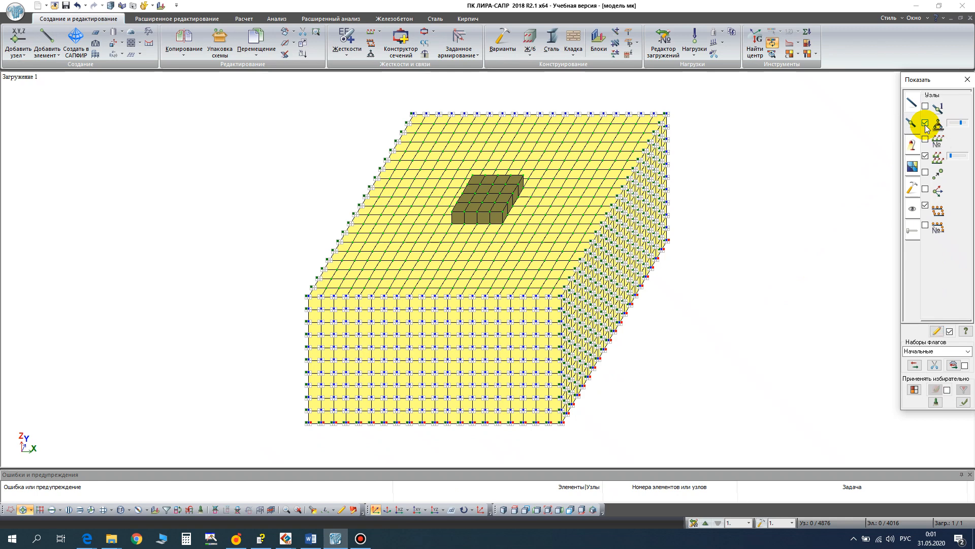
click(925, 123)
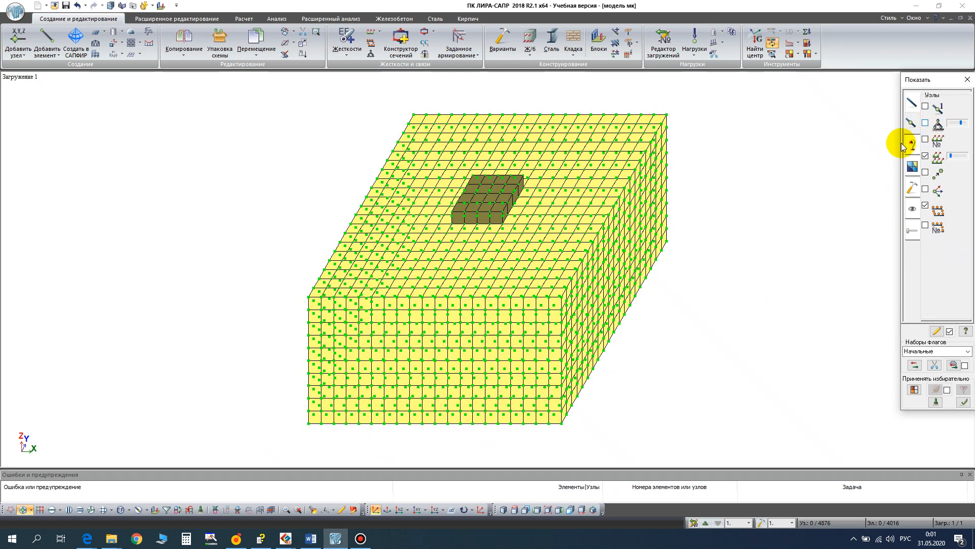
scroll(537, 292, up, 2)
scroll(537, 292, down, 1)
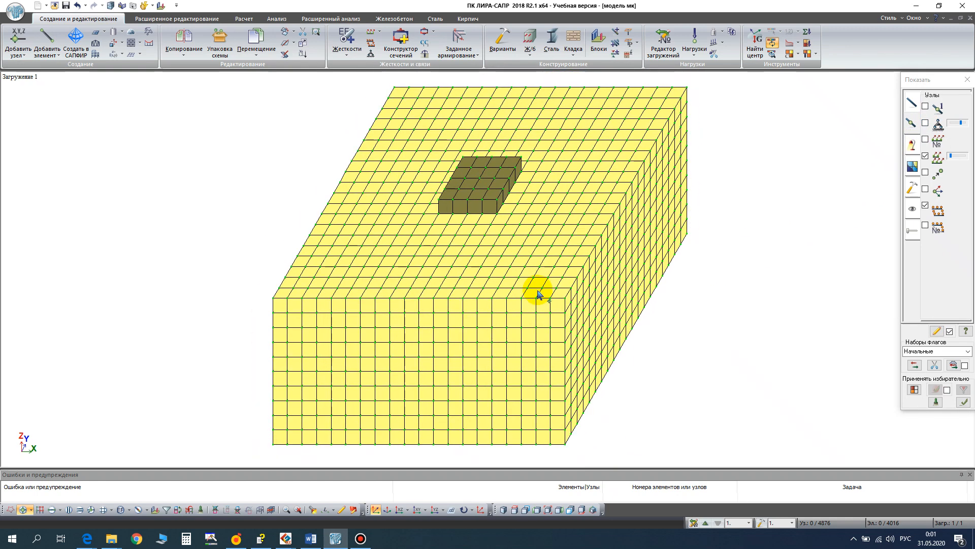
- Name load case 1 "Стадия - начальное состояние" and add load case 2 named "Стадия - обнуление перемещений"
click(662, 49)
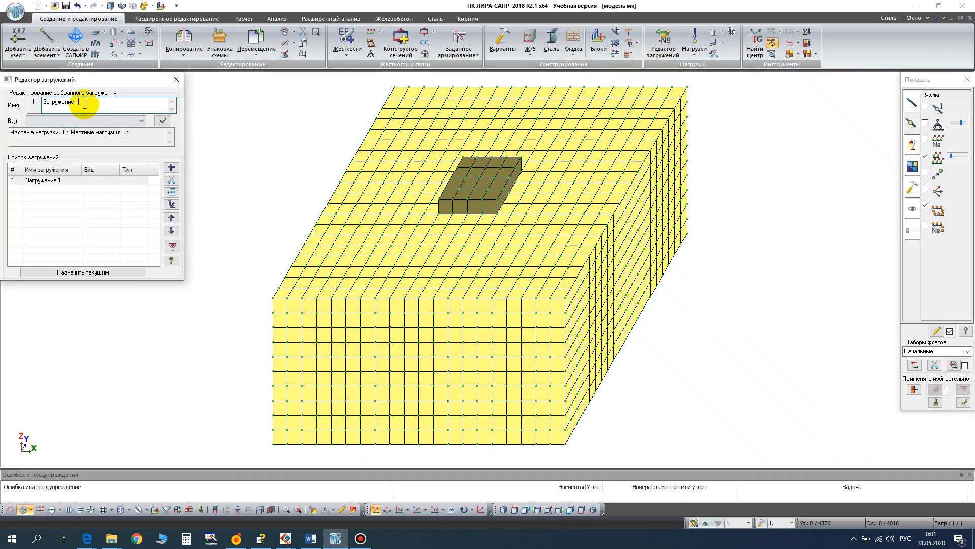
drag(84, 104, 16, 93)
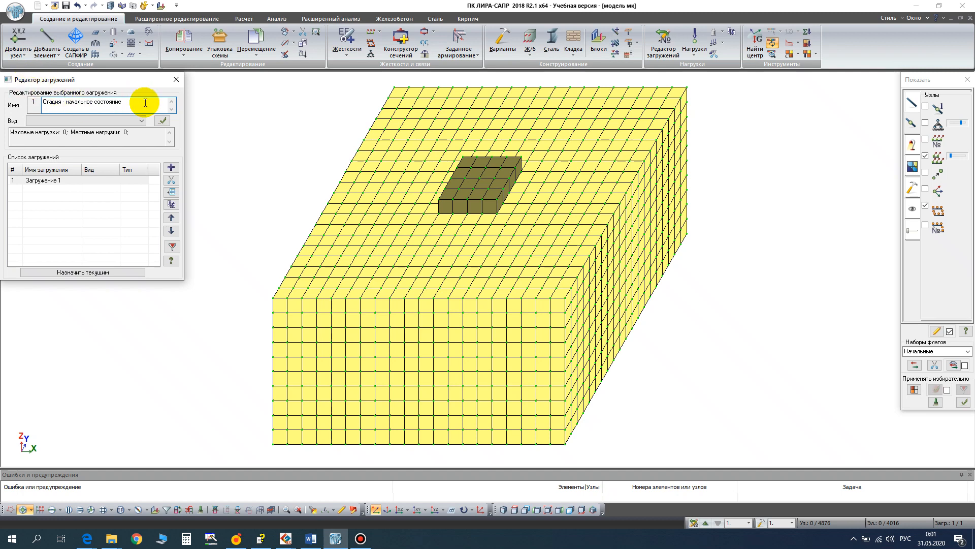
click(162, 120)
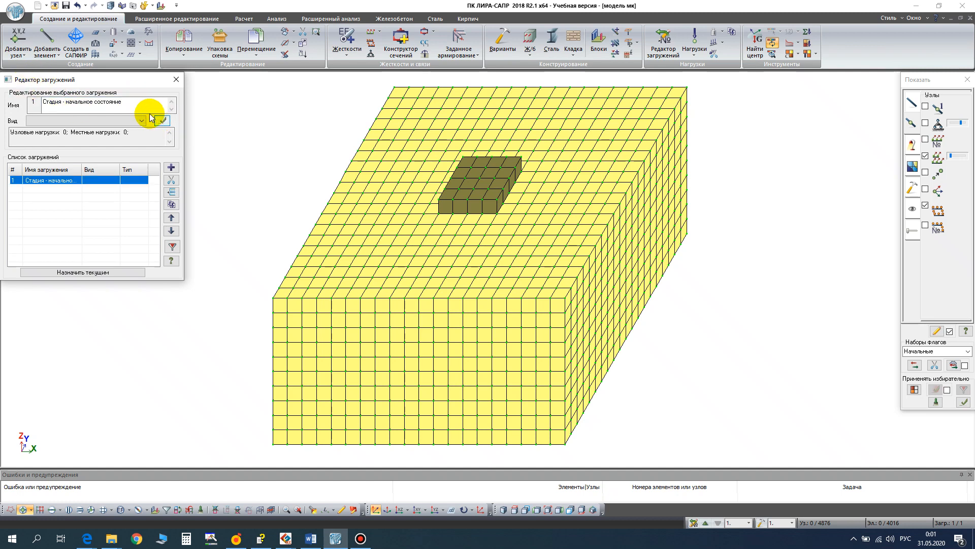
click(171, 167)
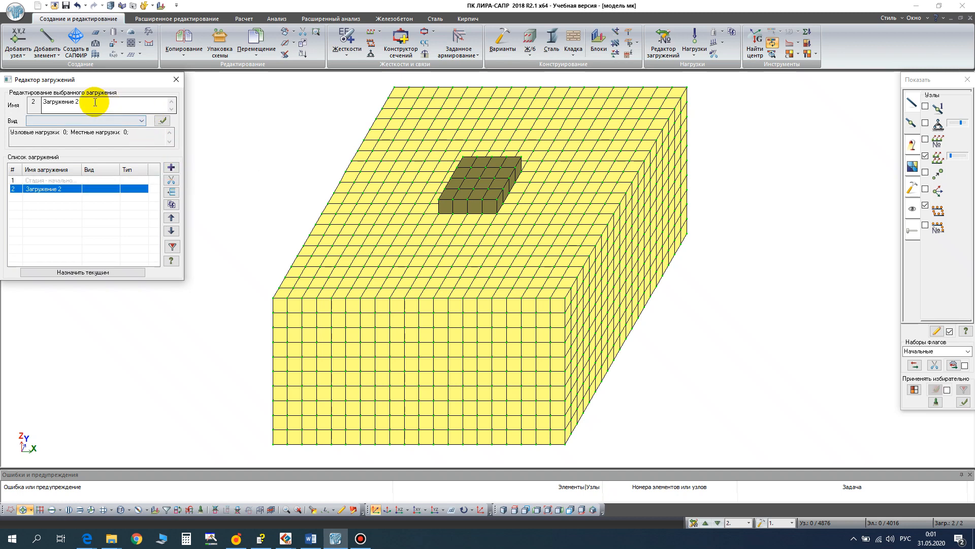
drag(95, 102, 41, 96)
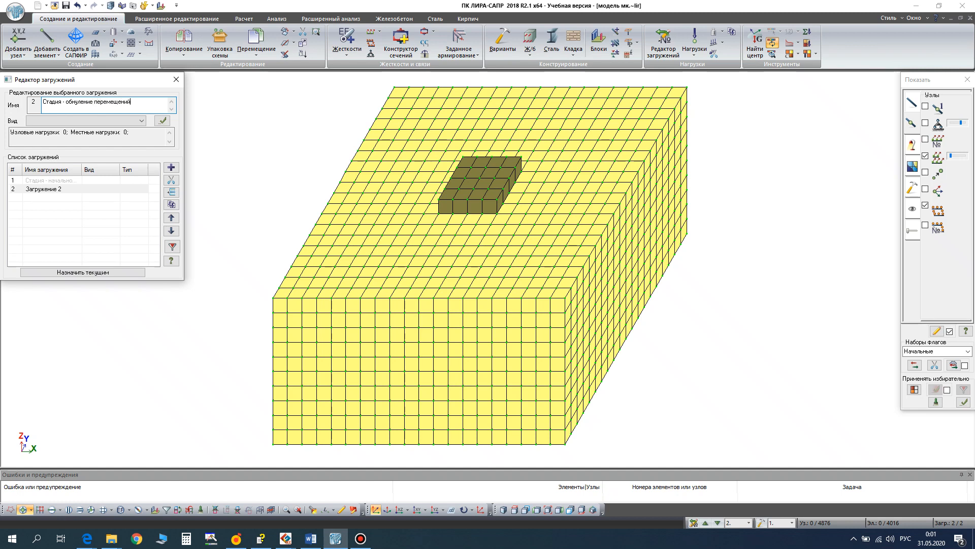
click(162, 121)
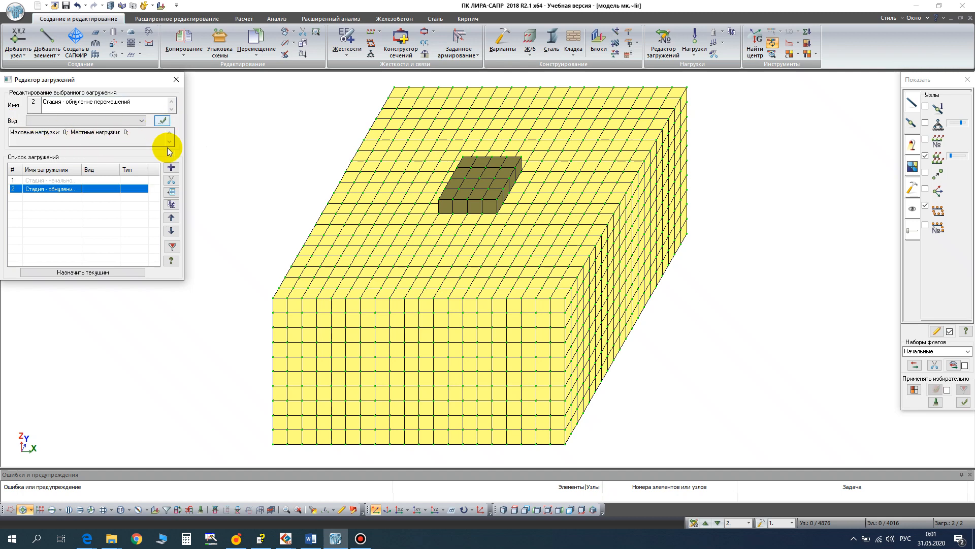
- Add load case 3 named "Стадия - фундамент" and finish editing the load case list
click(171, 167)
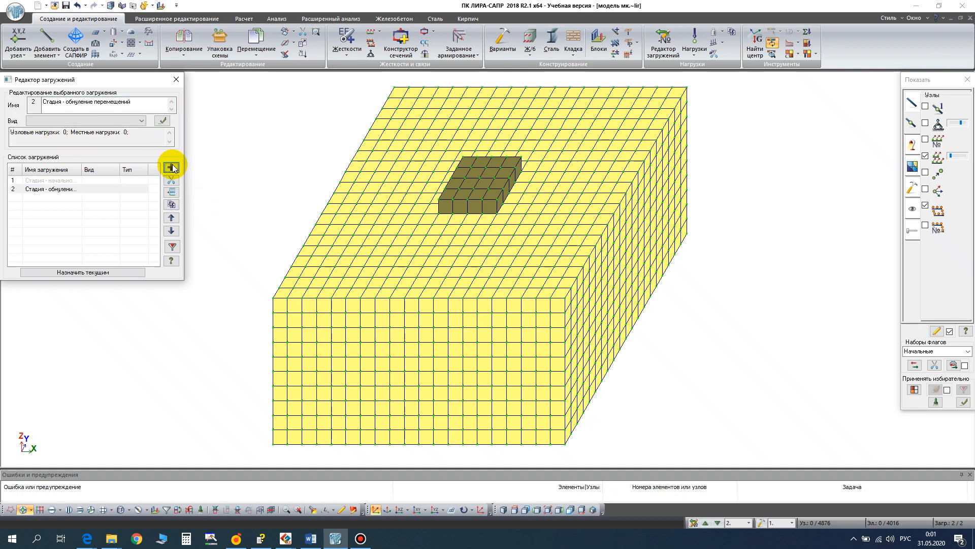
click(96, 103)
key(ctrl+a)
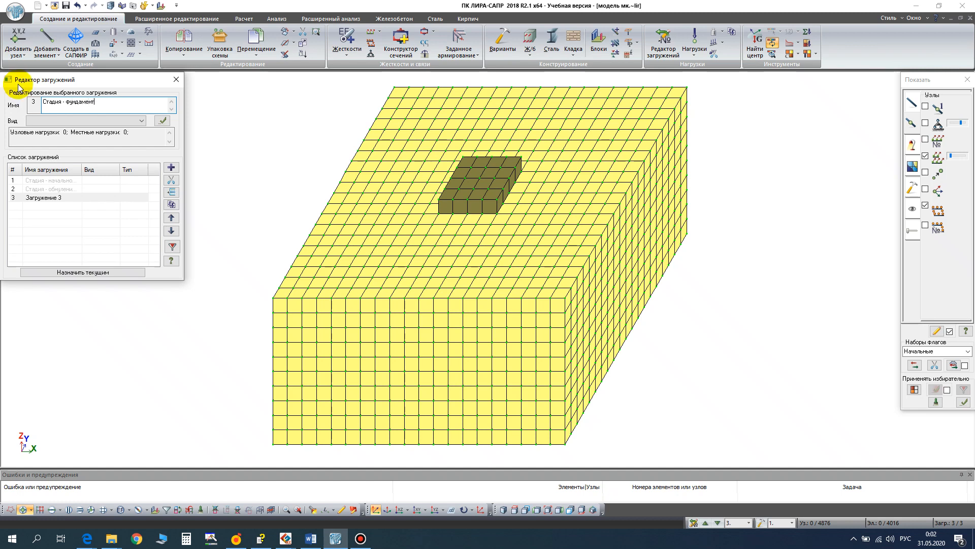
click(162, 122)
click(176, 79)
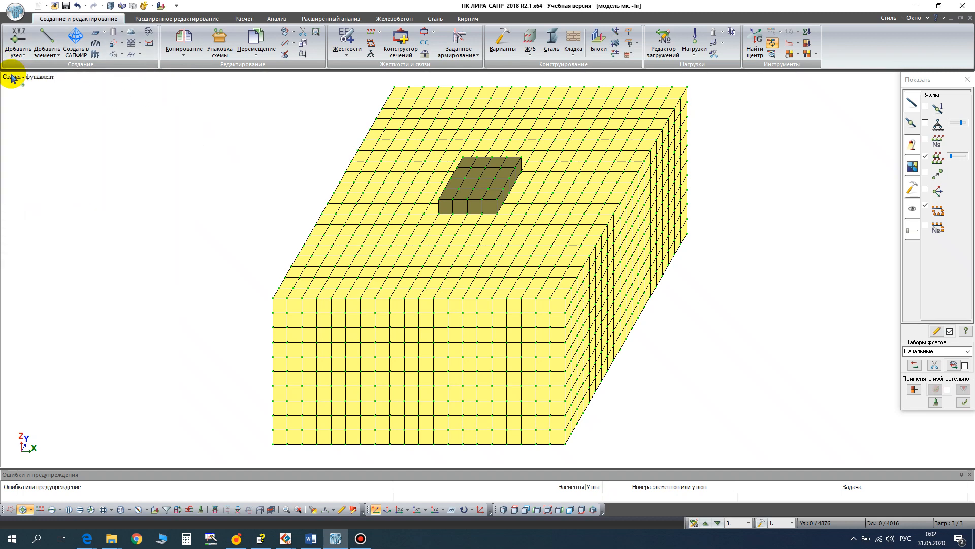
- In load case 1, select the soil block in the XOZ projection and assign its self-weight with a load factor of 1
click(717, 523)
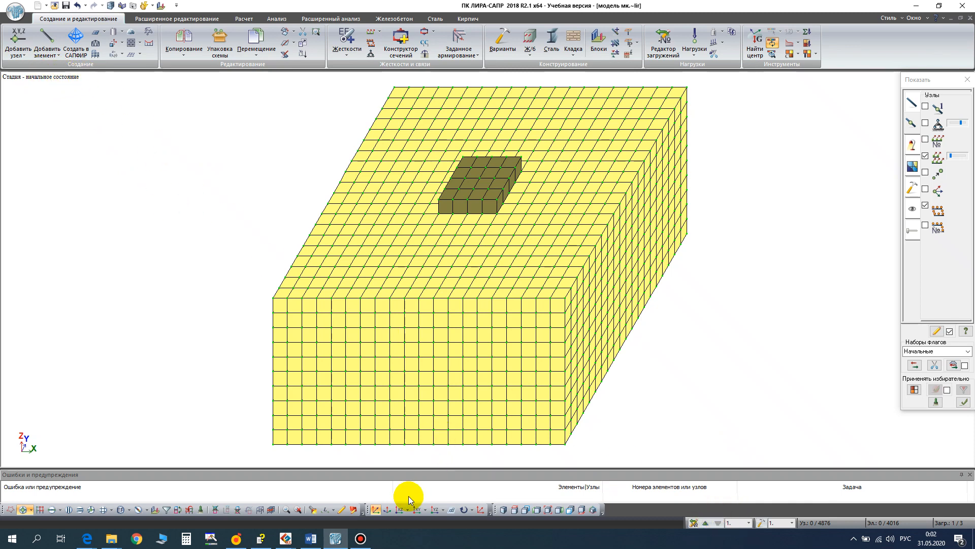
click(401, 510)
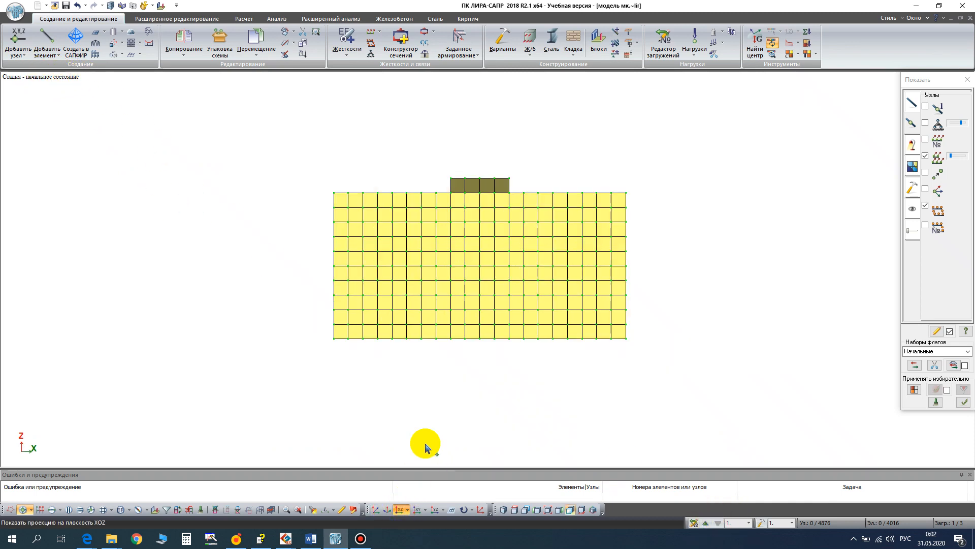
scroll(463, 322, up, 2)
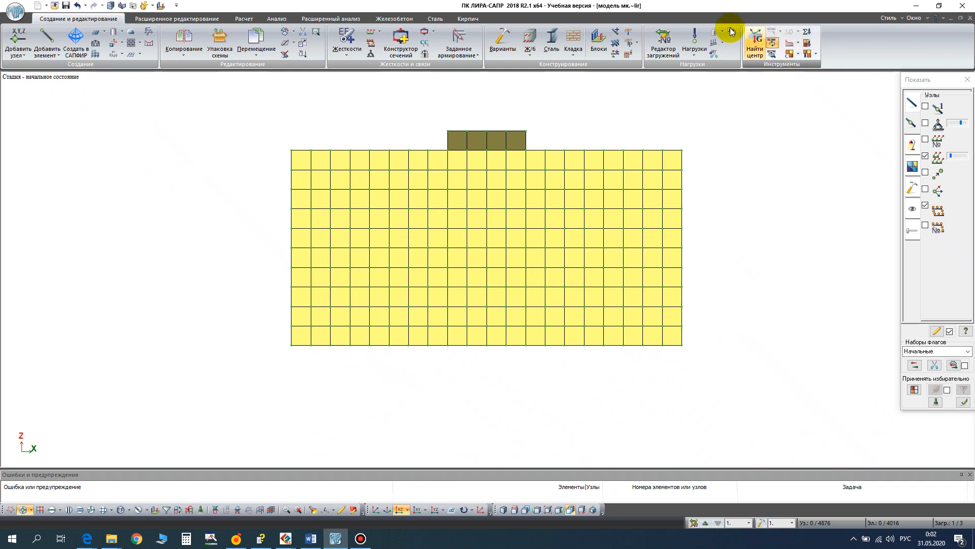
click(714, 34)
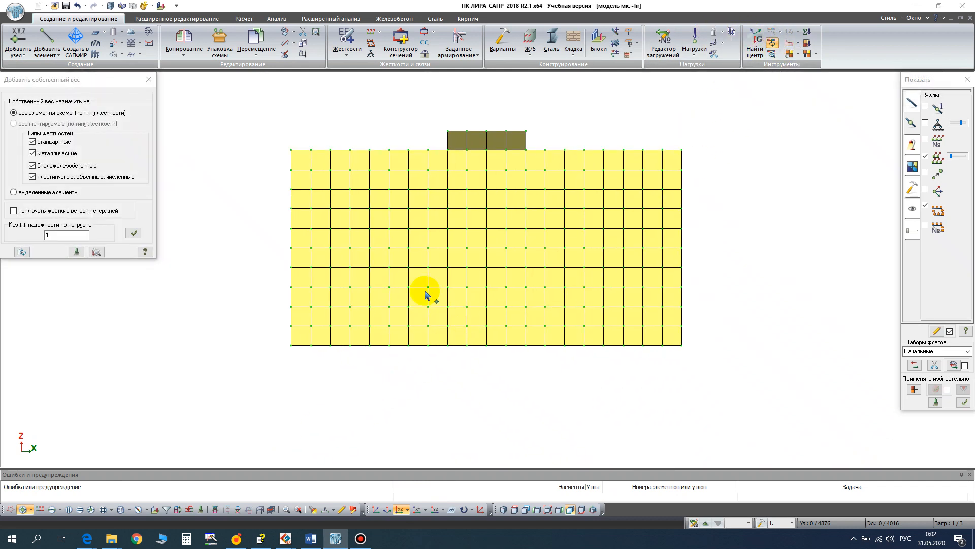
click(102, 510)
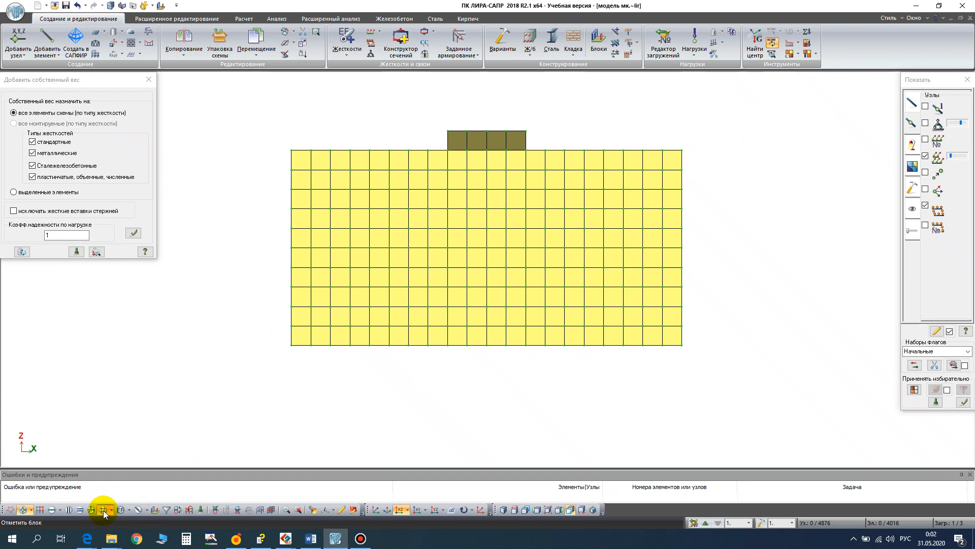
click(442, 247)
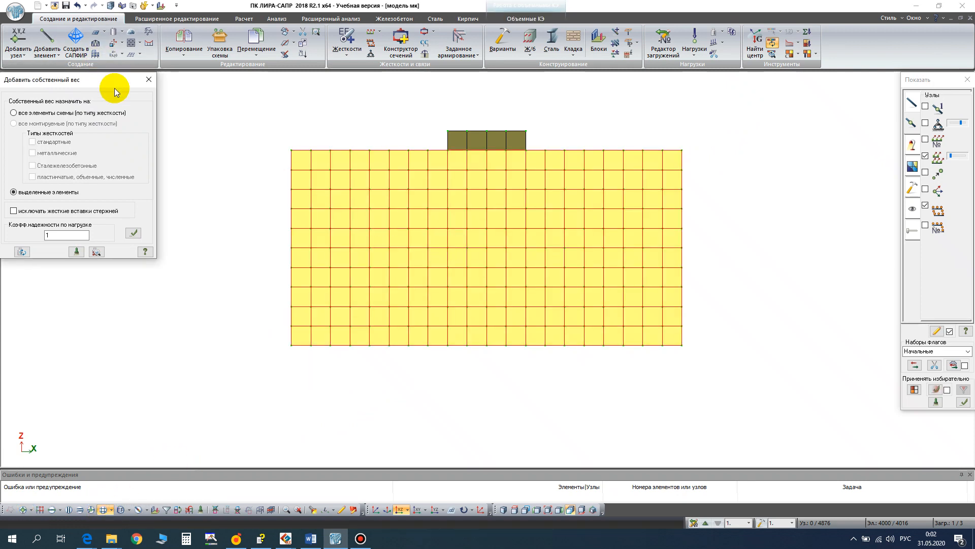
drag(114, 80, 159, 156)
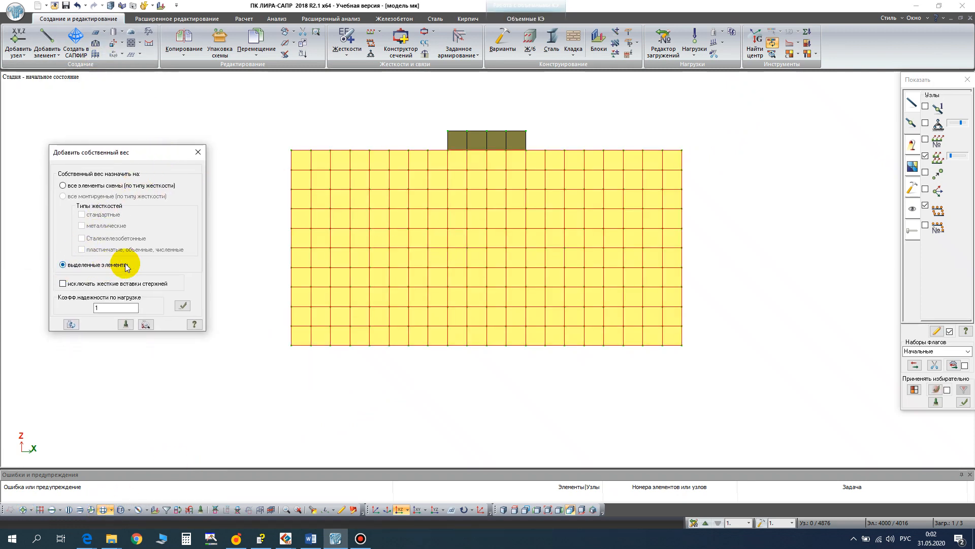
click(183, 306)
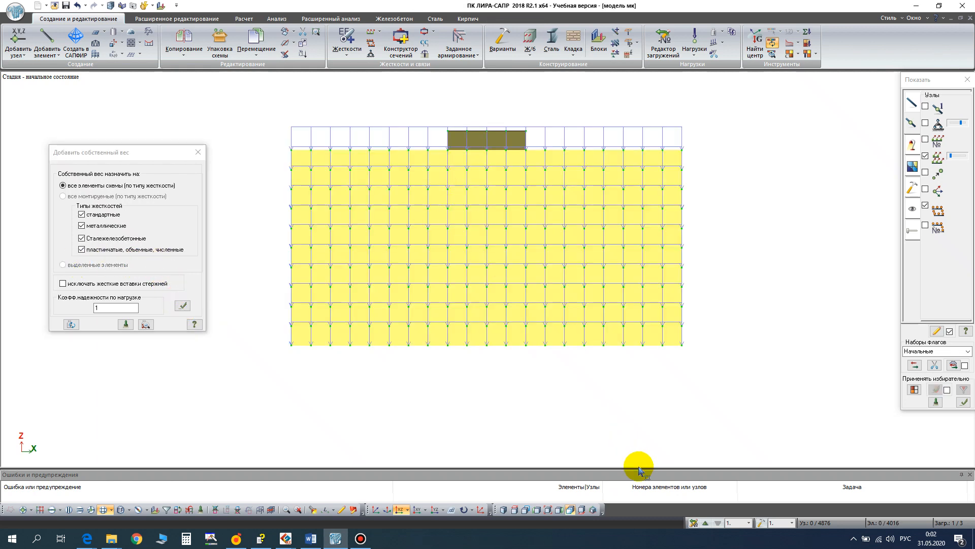
- In load case 3, select the foundation block and assign its self-weight with a load factor of 1
click(706, 523)
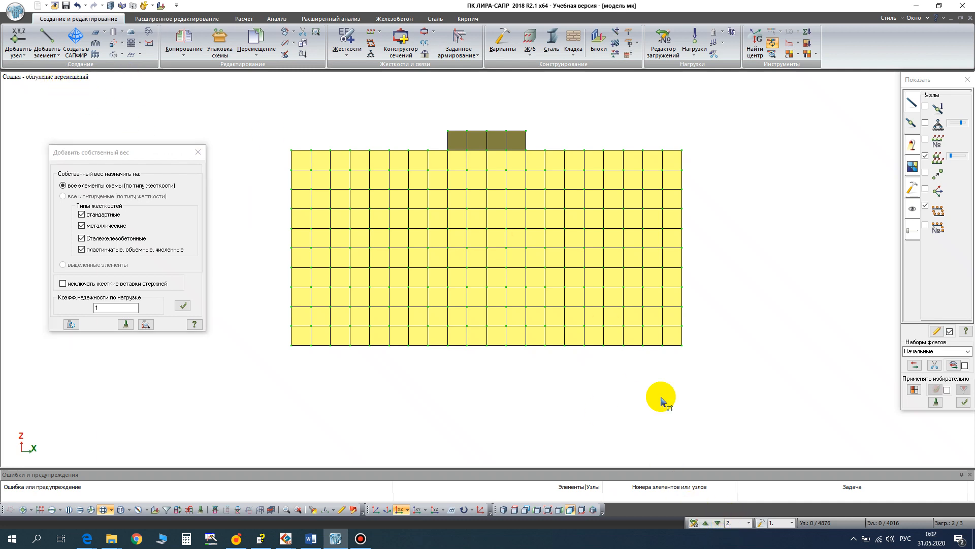
click(705, 523)
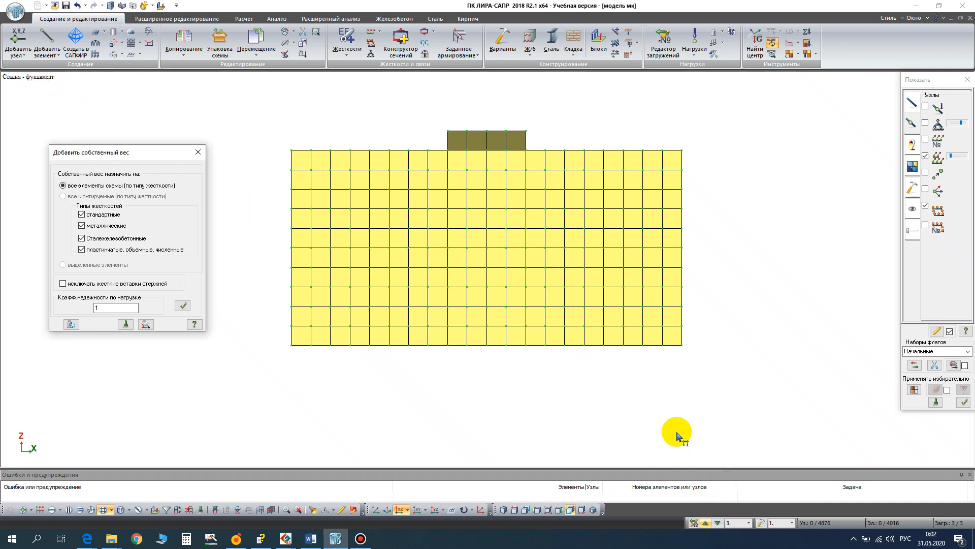
click(489, 148)
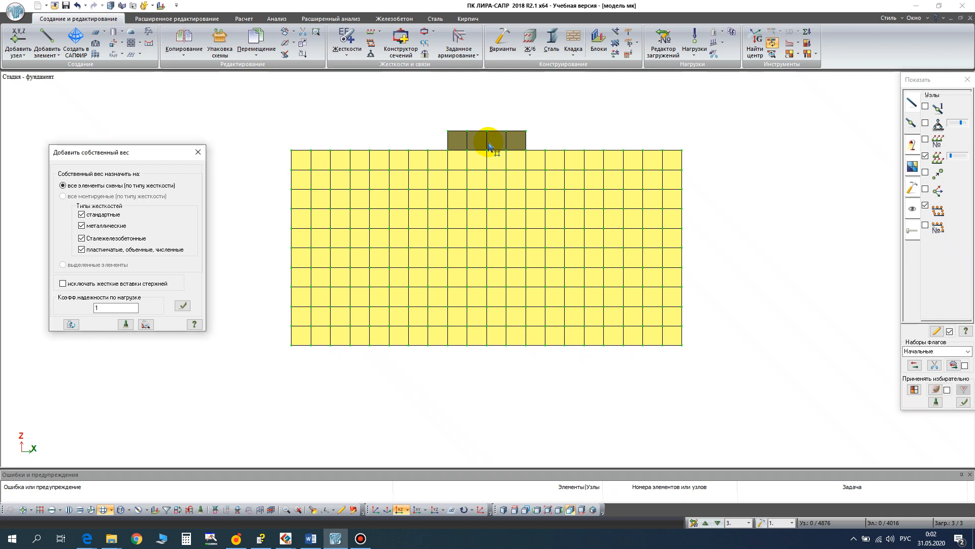
scroll(488, 145, up, 3)
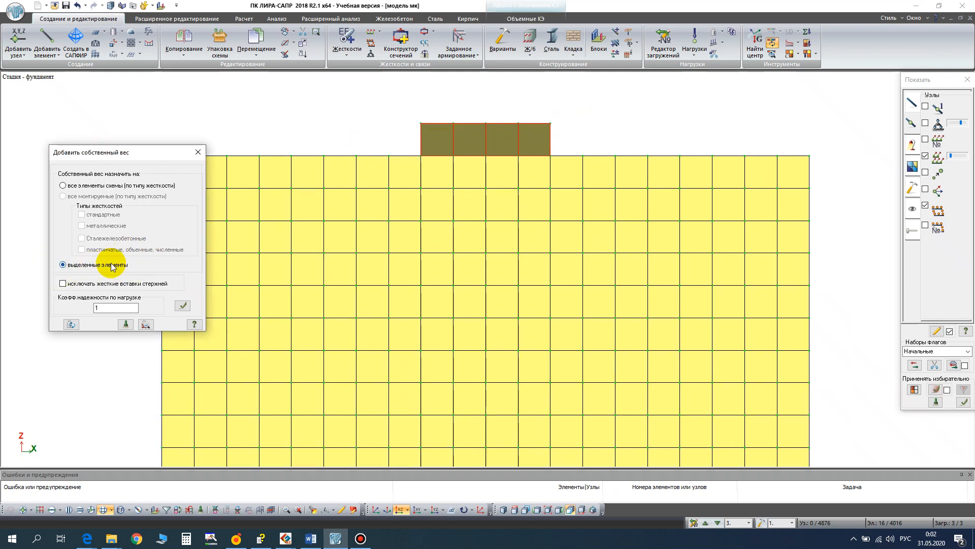
click(183, 306)
click(198, 151)
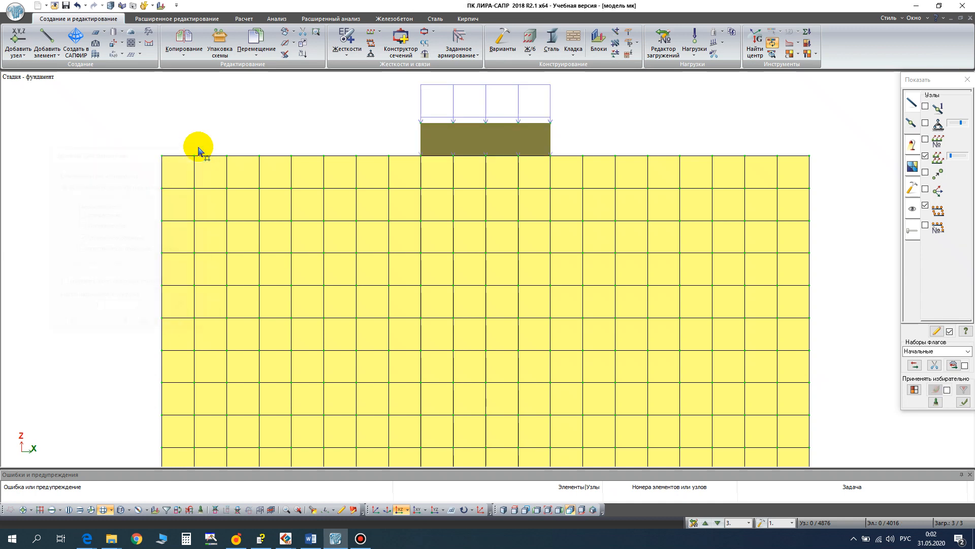
- Select the foundation block's elements and top-face nodes, and open the parameters of a uniform load on solid elements in global Z
scroll(464, 140, up, 2)
click(480, 148)
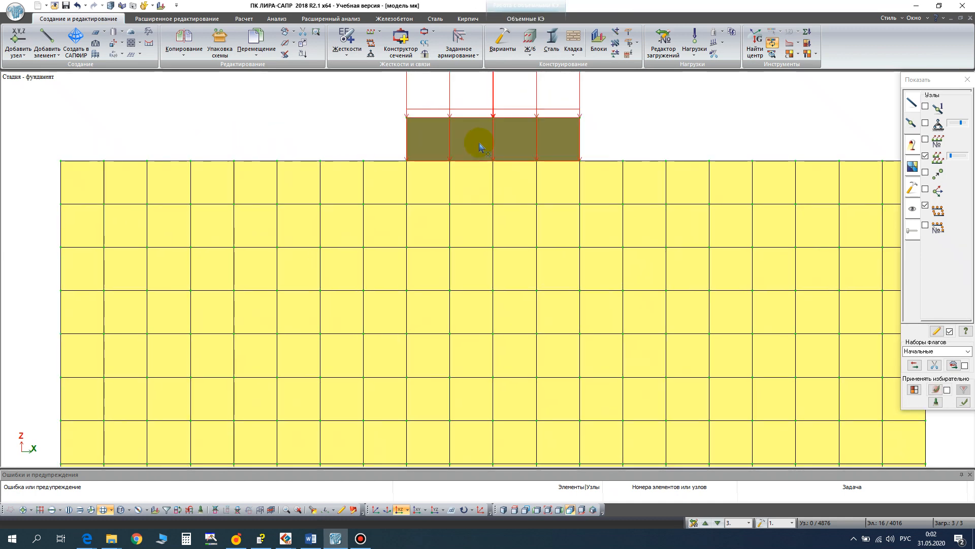
click(26, 510)
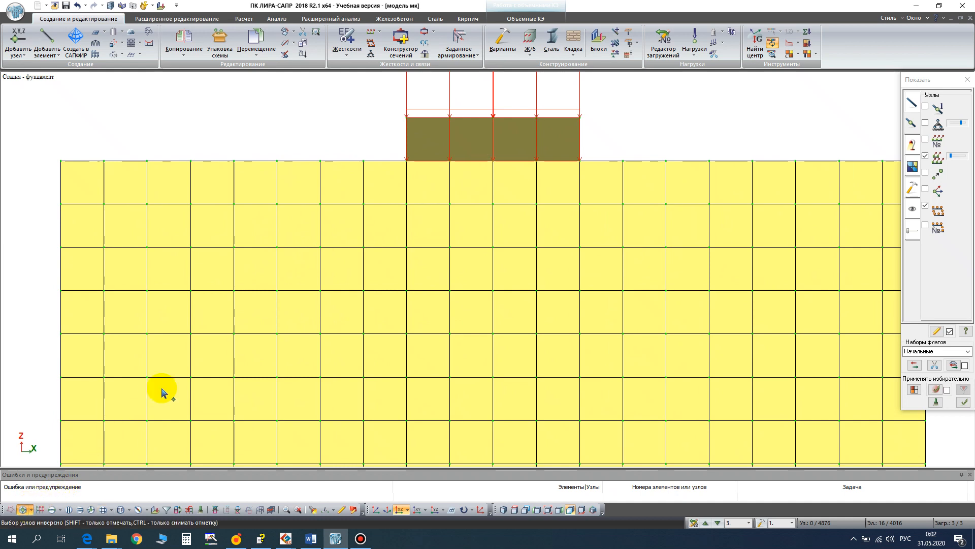
drag(351, 103, 654, 138)
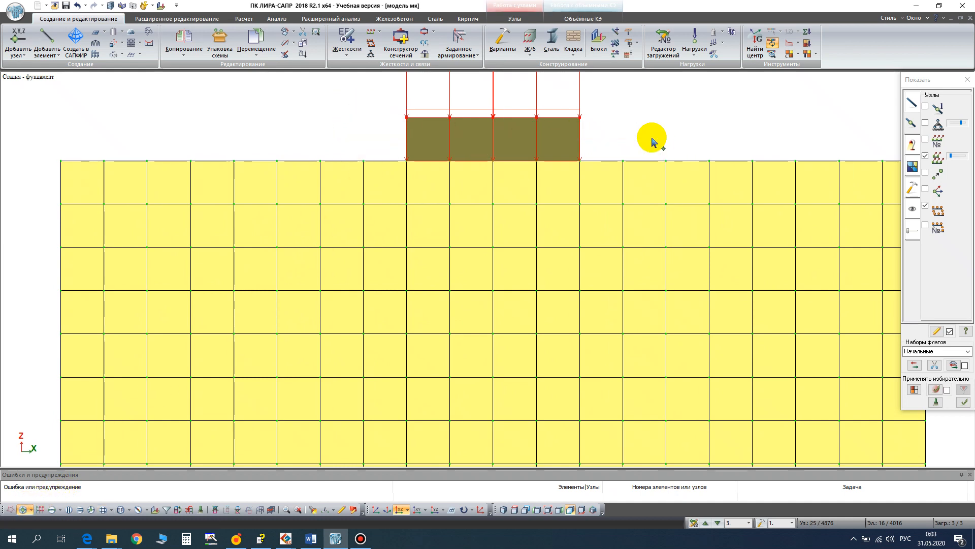
click(694, 50)
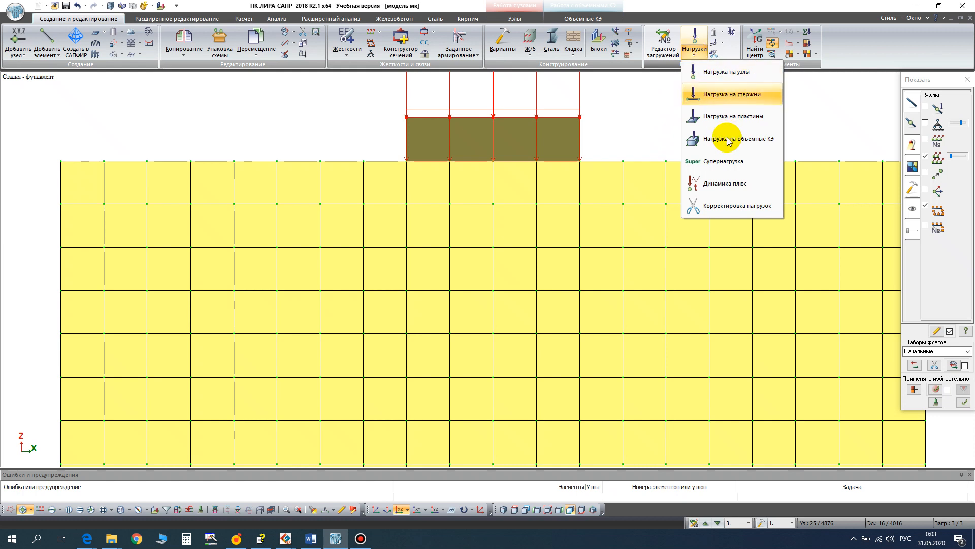
click(693, 137)
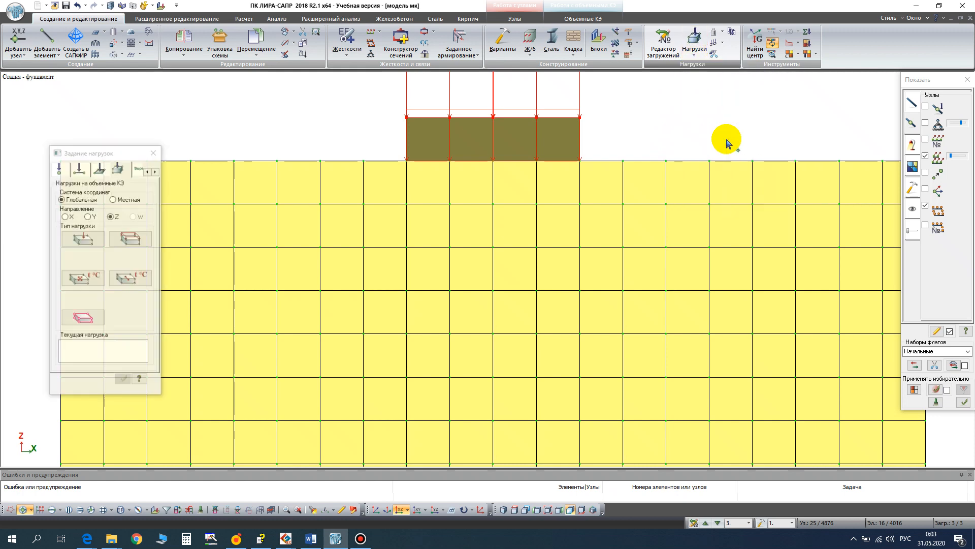
click(130, 239)
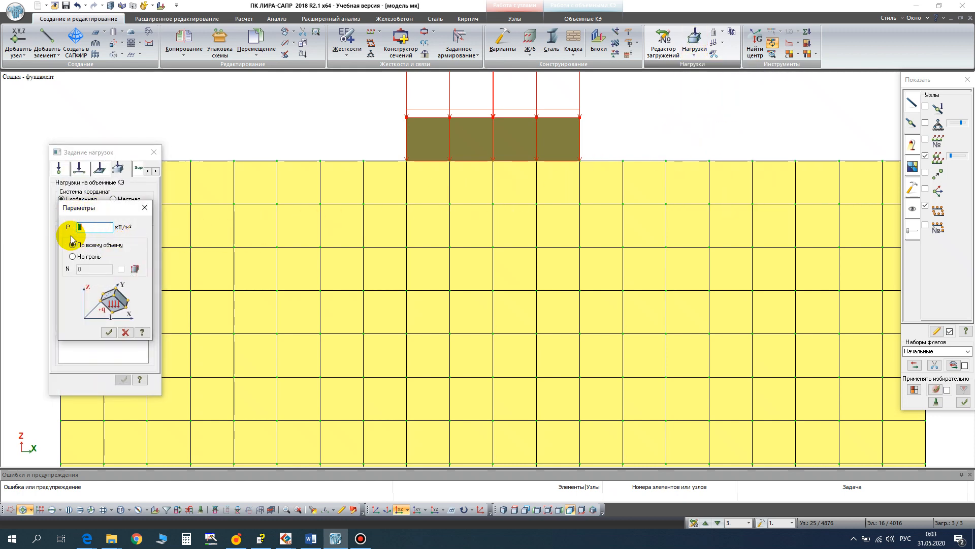
- Switch to the Word document, look up the calculated pressure on the foundation, and return to LIRA-SAPR
click(316, 541)
ctrl+scroll(436, 257, down, 2)
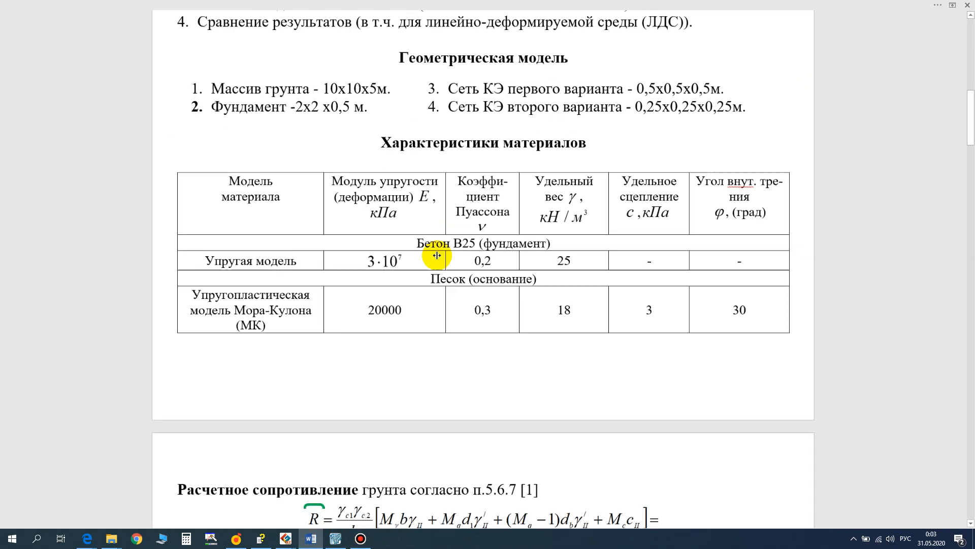
scroll(437, 257, up, 8)
scroll(436, 255, up, 4)
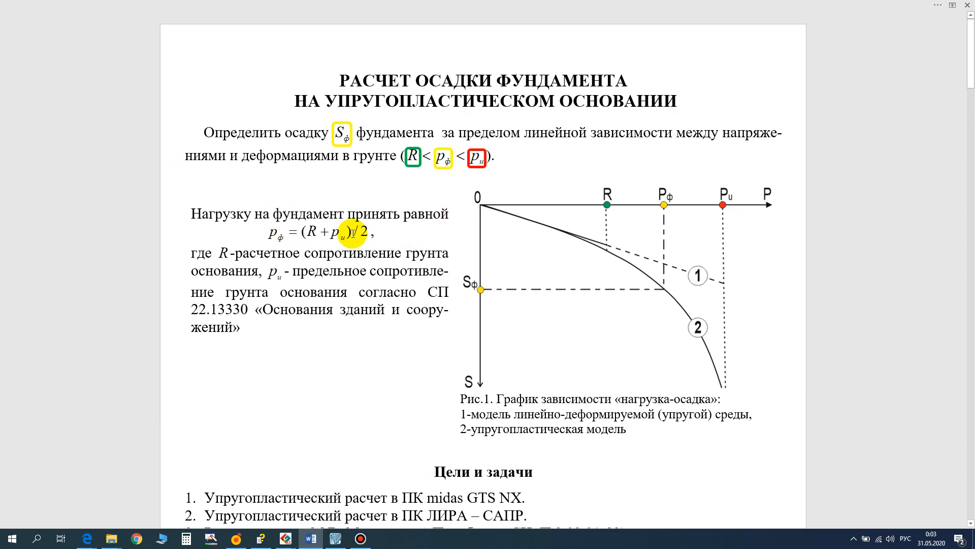
scroll(343, 249, down, 15)
scroll(353, 234, down, 15)
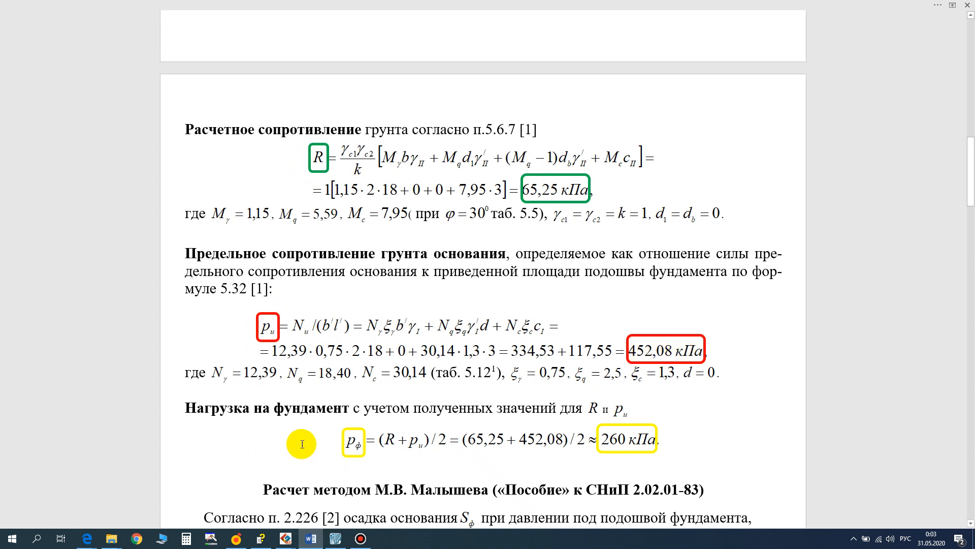
click(335, 538)
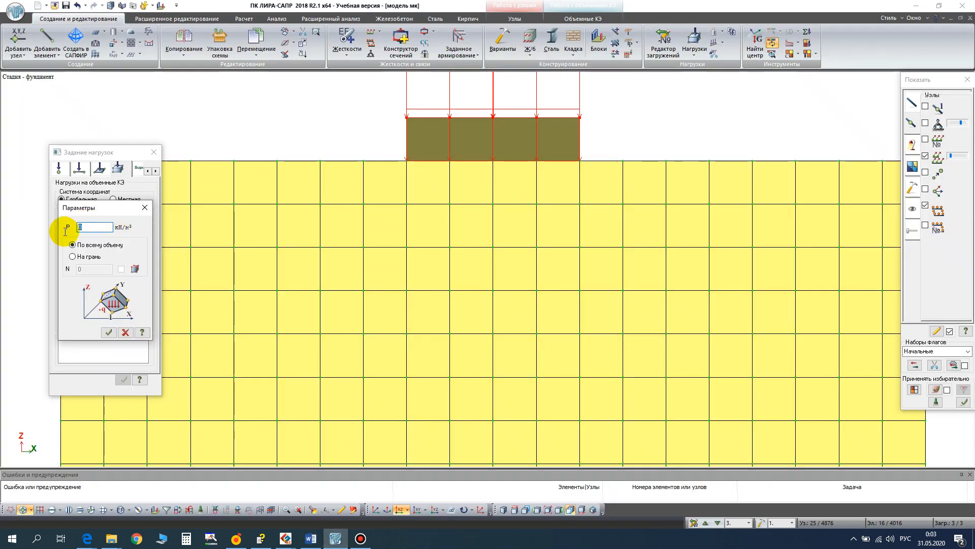
- Apply the uniform load of 260 kN/m² to the foundation faces defined by the selected nodes and finish load assignment
text(26)
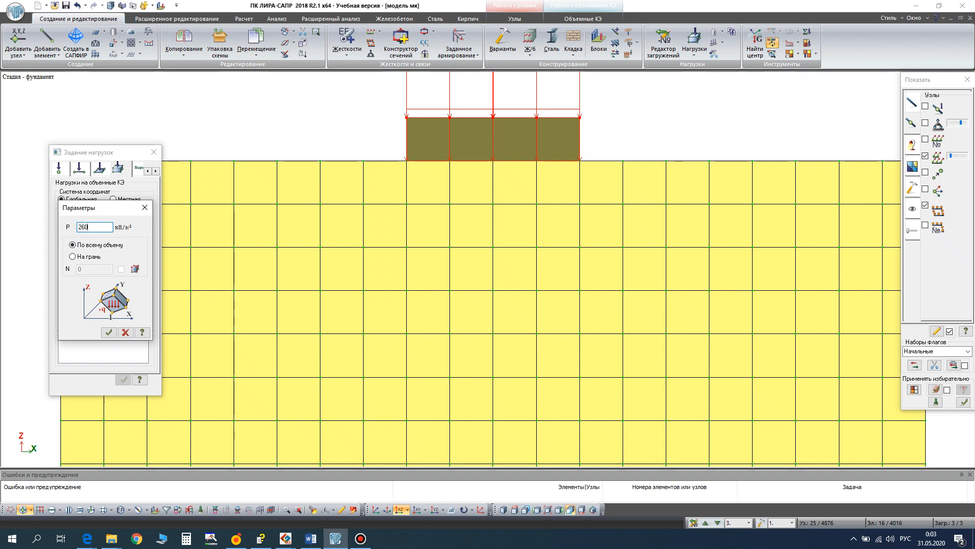
click(73, 257)
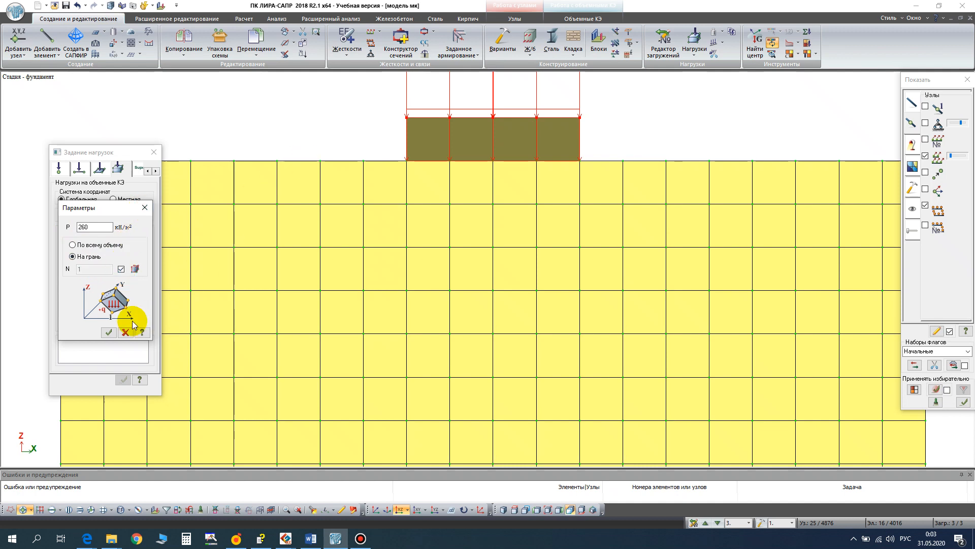
click(108, 332)
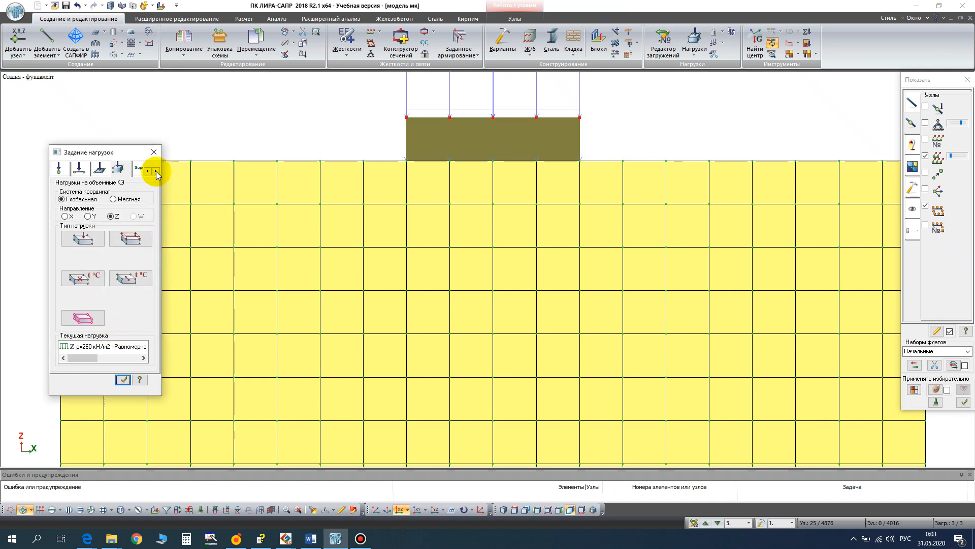
click(154, 151)
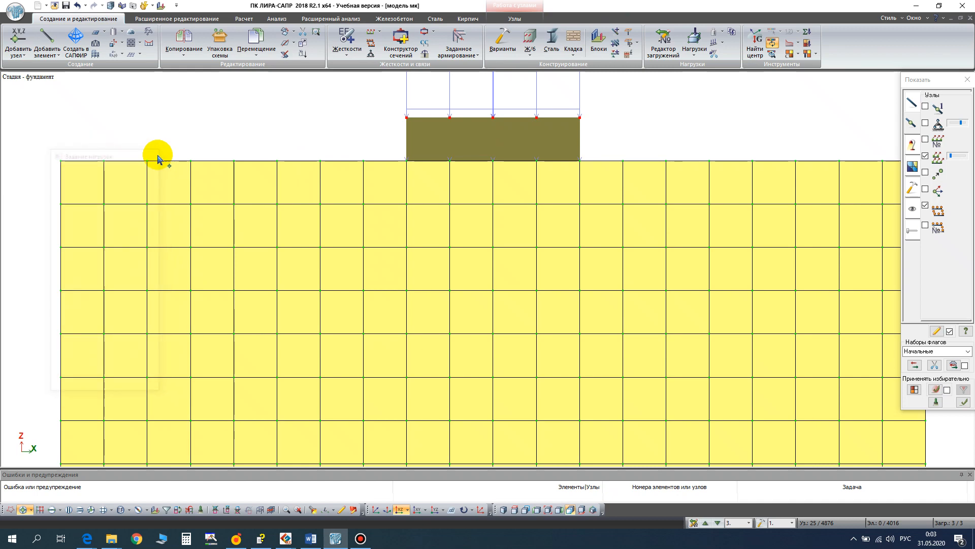
- Return to the dimetric projection, show the whole model and clear the node selection
click(375, 510)
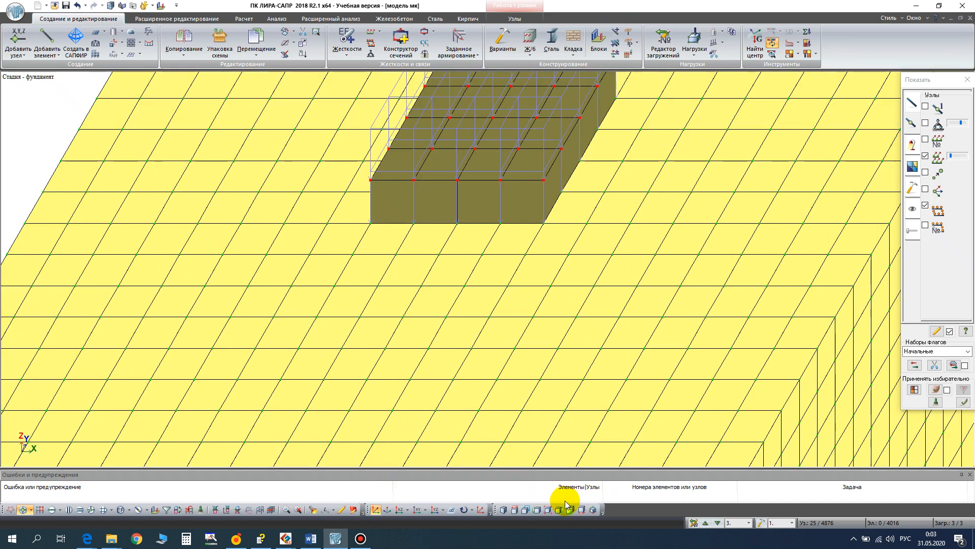
click(549, 510)
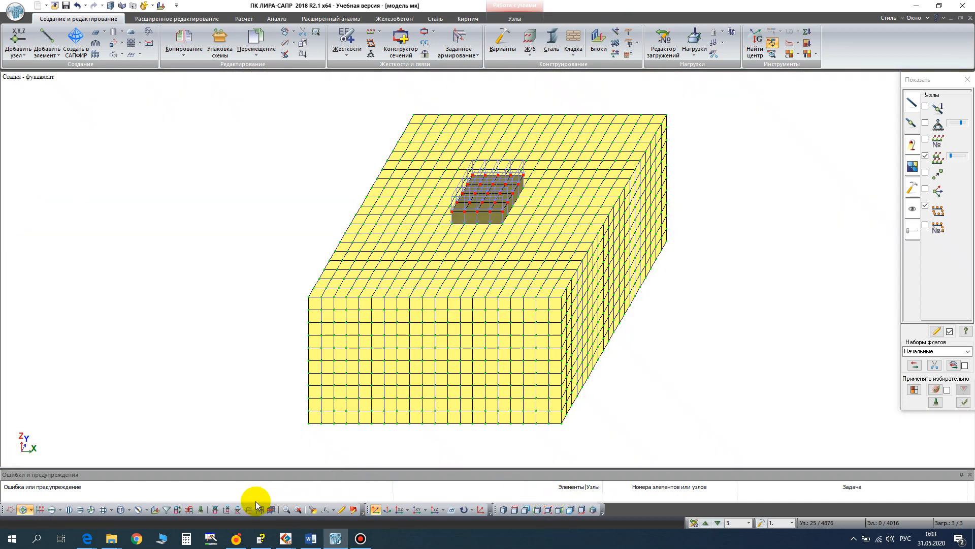
click(207, 512)
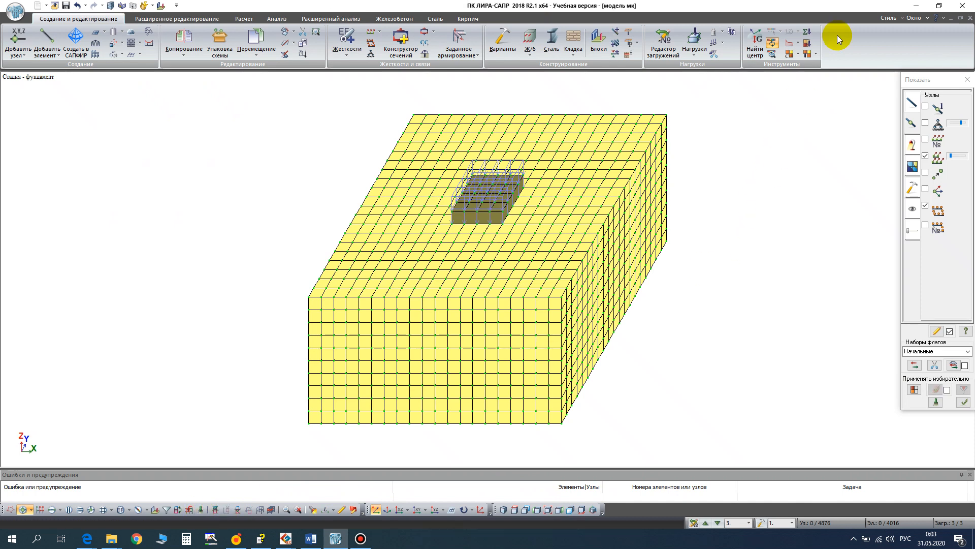
- Check load case 3 with mosaics of global Z forces distributed over area and over volume, and view load case 2
click(808, 42)
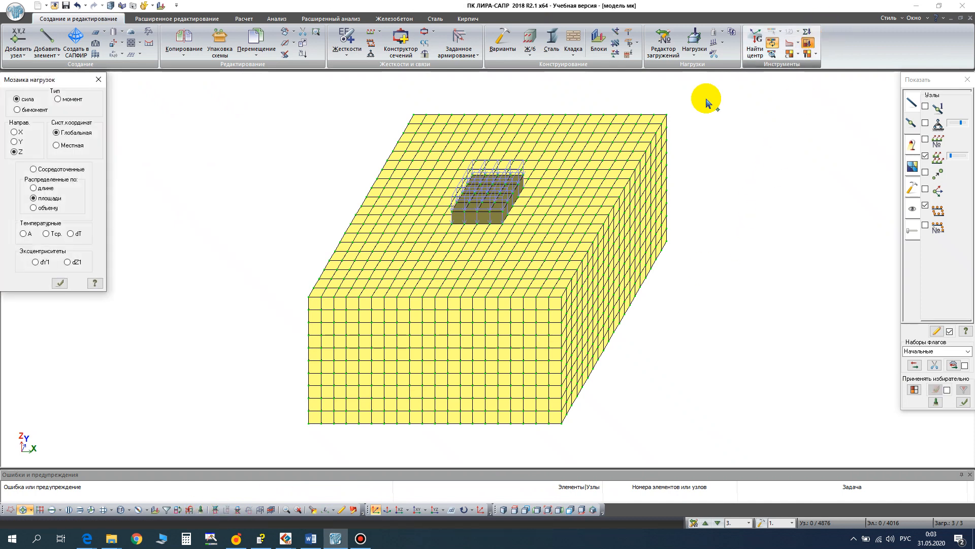
click(59, 282)
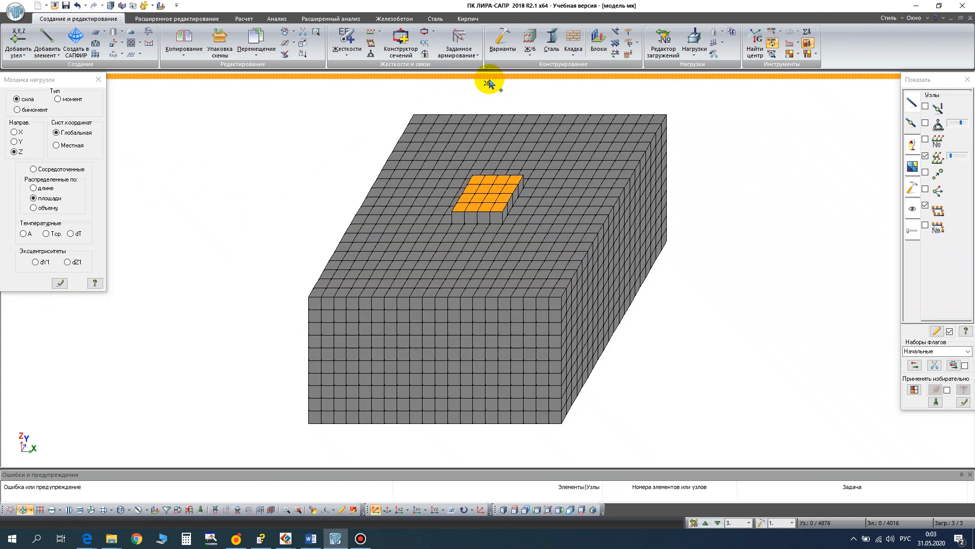
click(33, 207)
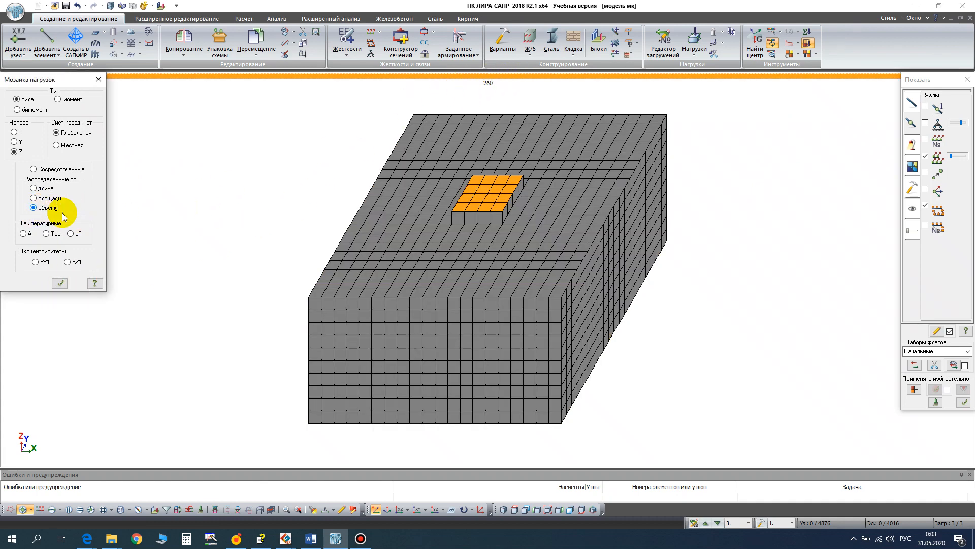
click(59, 284)
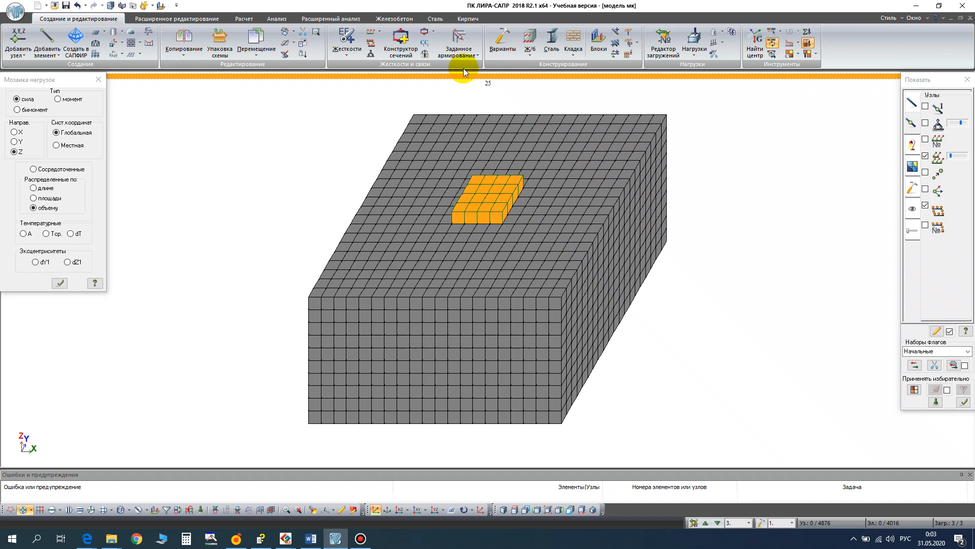
click(718, 523)
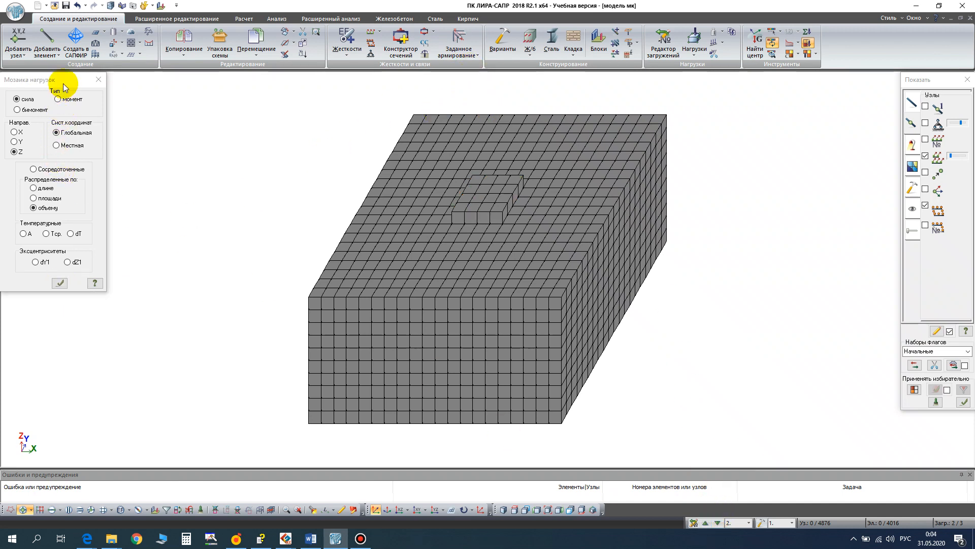
- Check load case 1 in the mosaic of volume-distributed Z forces, close the mosaic and turn off the display of loads on the model
drag(61, 80, 81, 174)
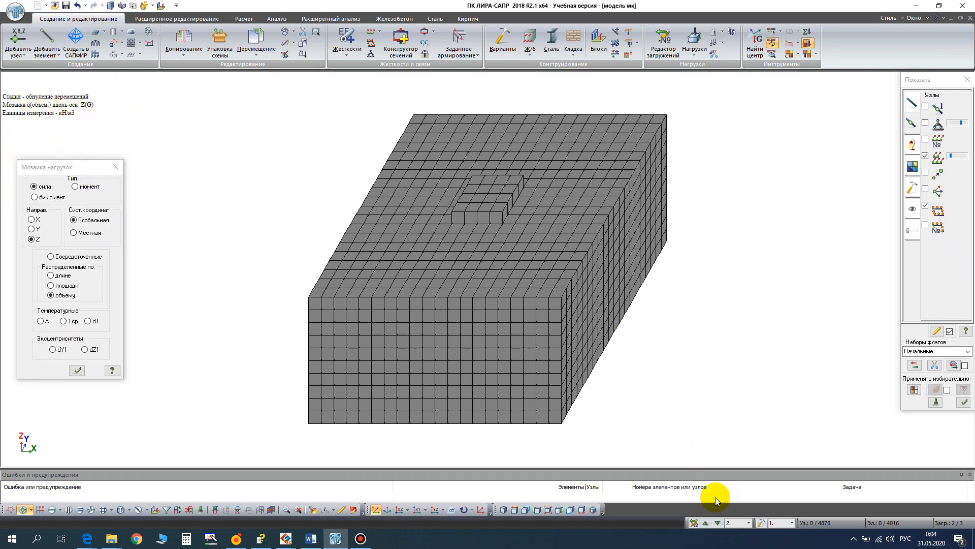
click(717, 523)
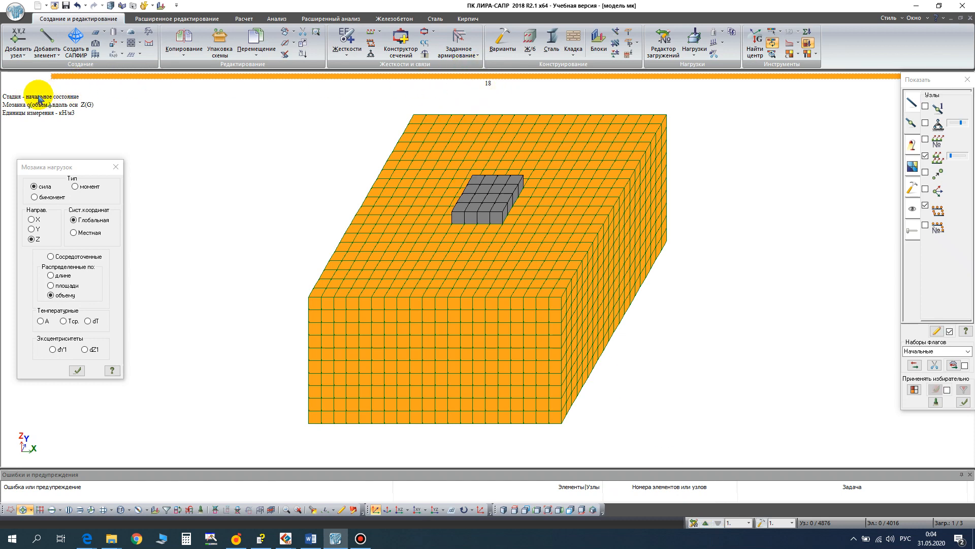
click(116, 168)
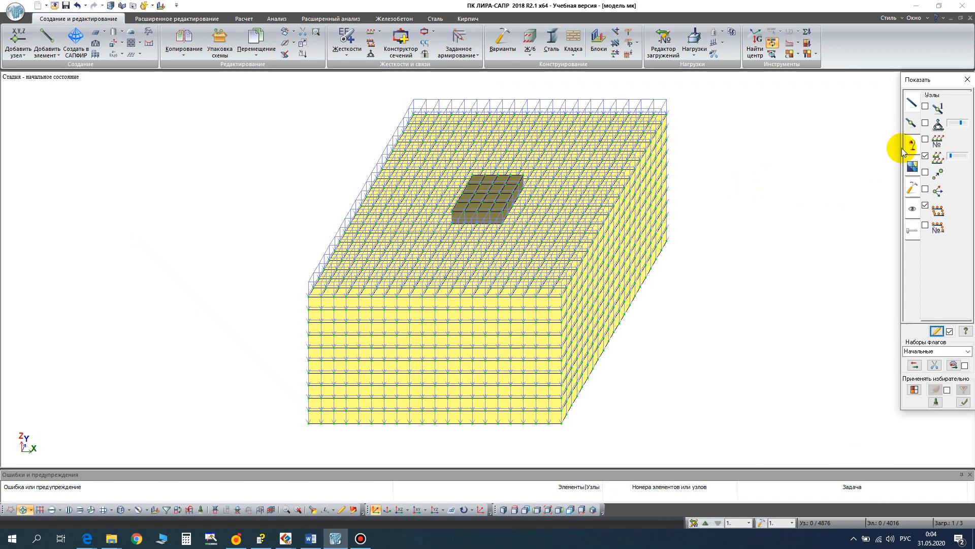
click(911, 134)
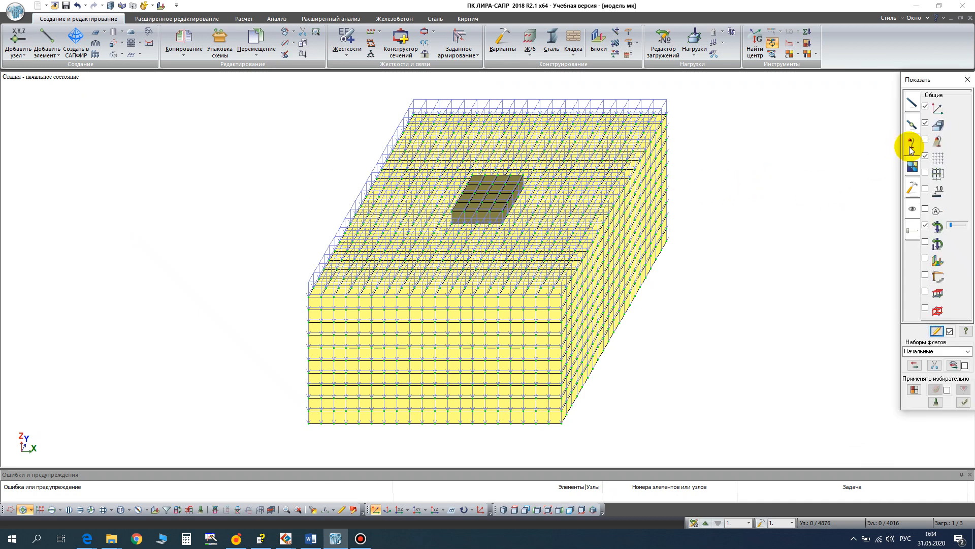
click(925, 226)
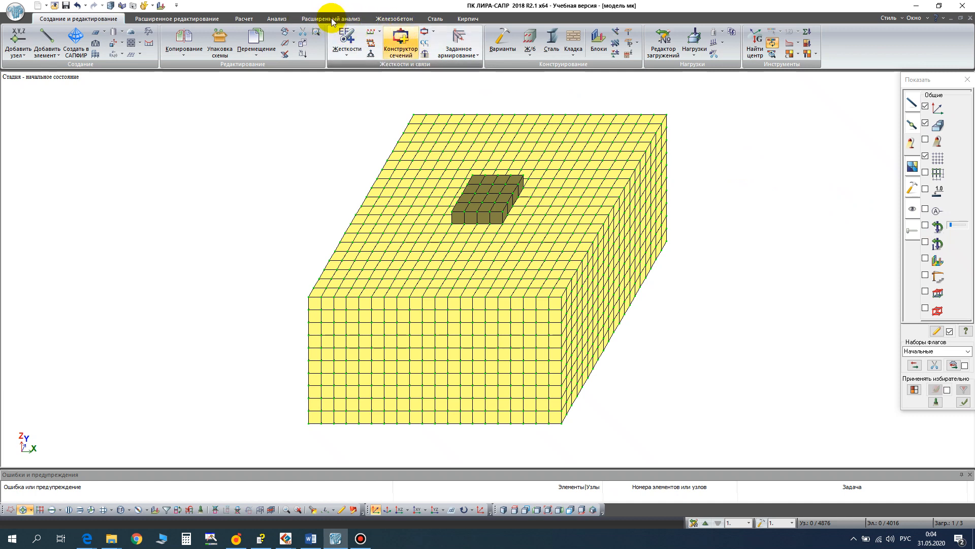
- Start assembly (Монтаж) modelling of nonlinear load cases and add the first stage to the history
click(247, 19)
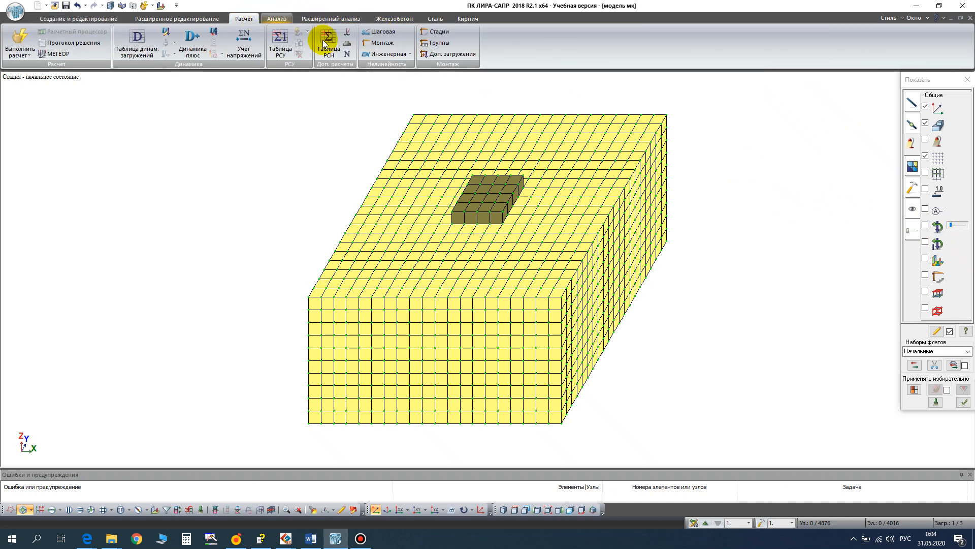
click(375, 43)
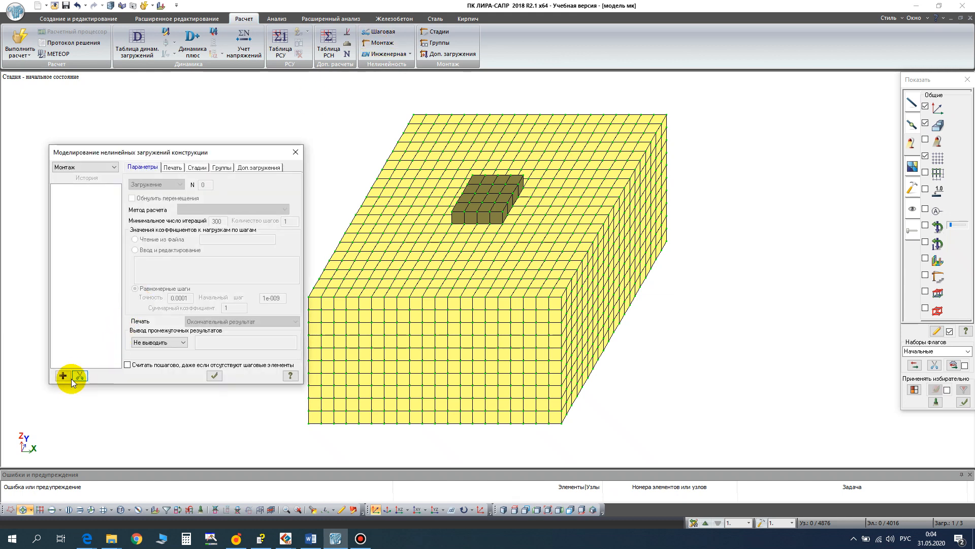
click(63, 375)
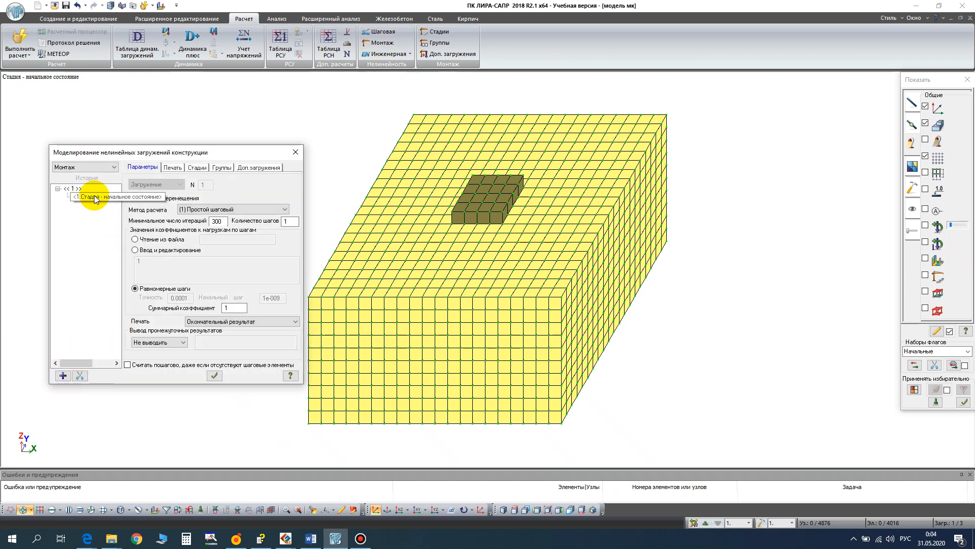
- In the XOZ projection, select all sand elements below the foundation and assign them as the mounted elements of stage 1
click(197, 168)
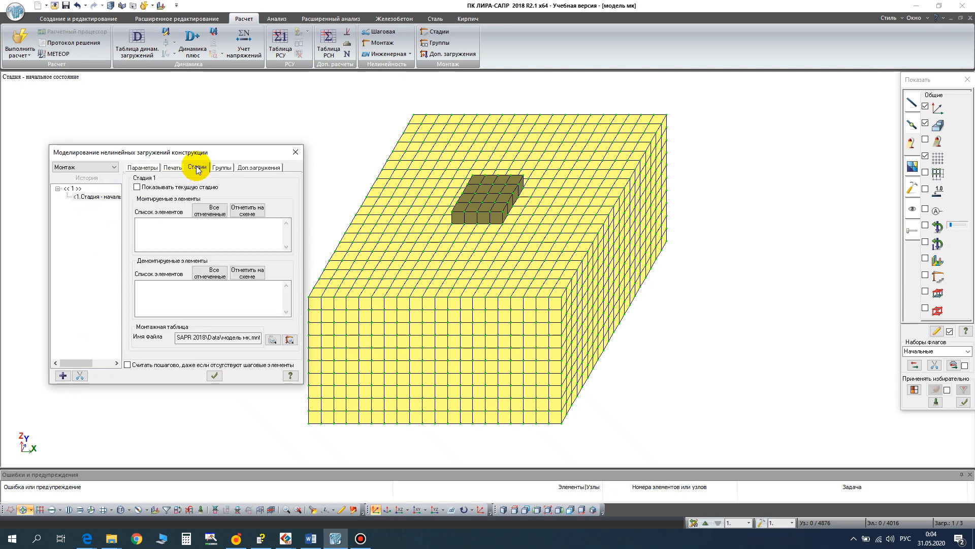
click(402, 509)
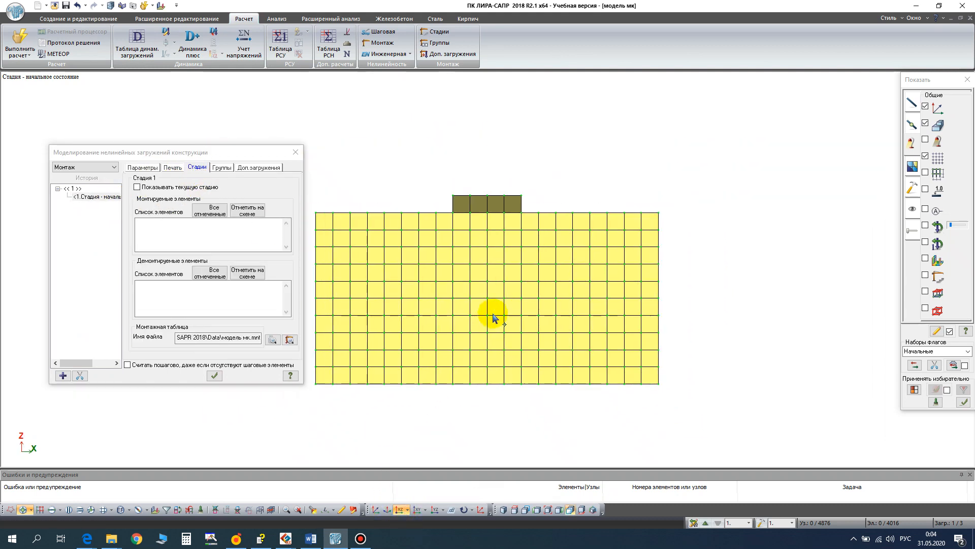
scroll(533, 267, up, 3)
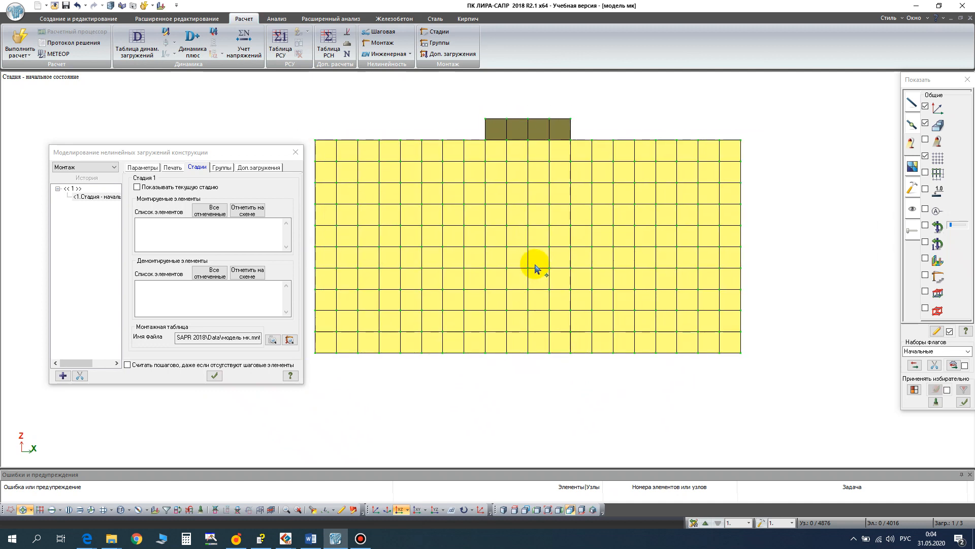
scroll(535, 264, down, 1)
middle_drag(535, 264, 554, 273)
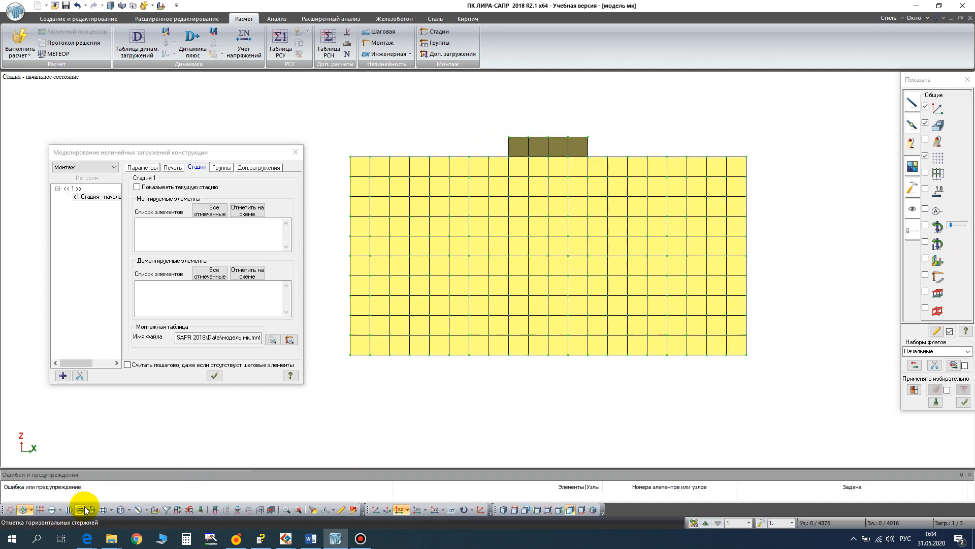
click(104, 509)
click(456, 275)
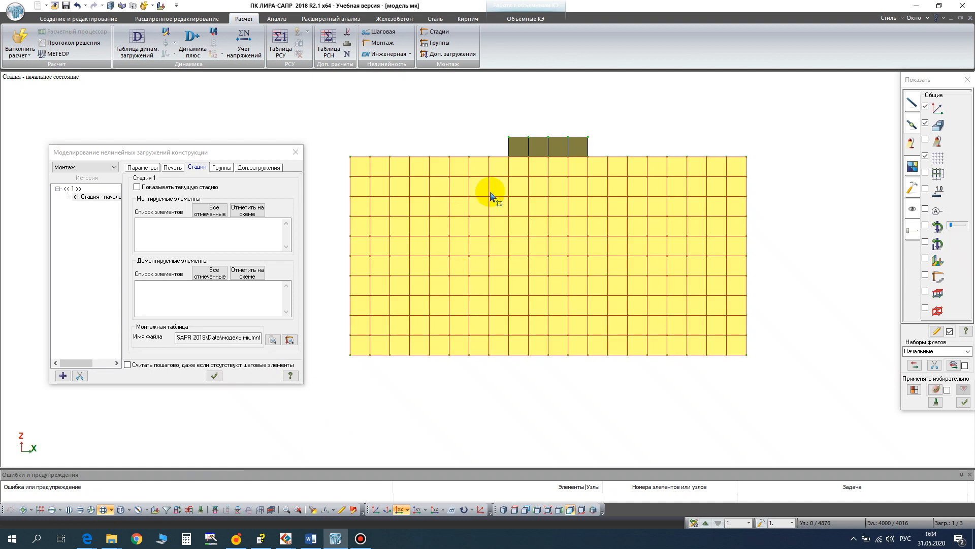
click(202, 215)
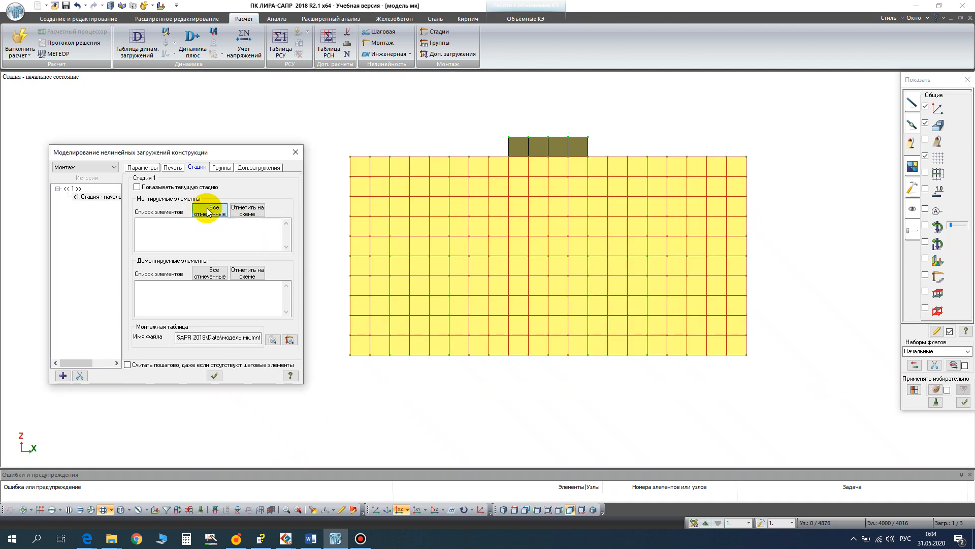
click(208, 212)
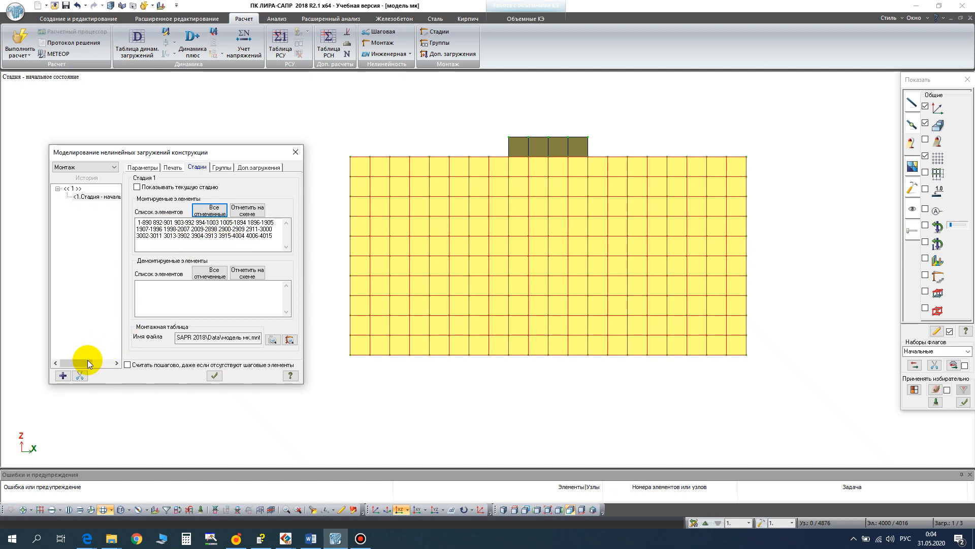
- Add stages 2 and 3, for zeroing displacements and for the foundation, to the assembly history
click(64, 378)
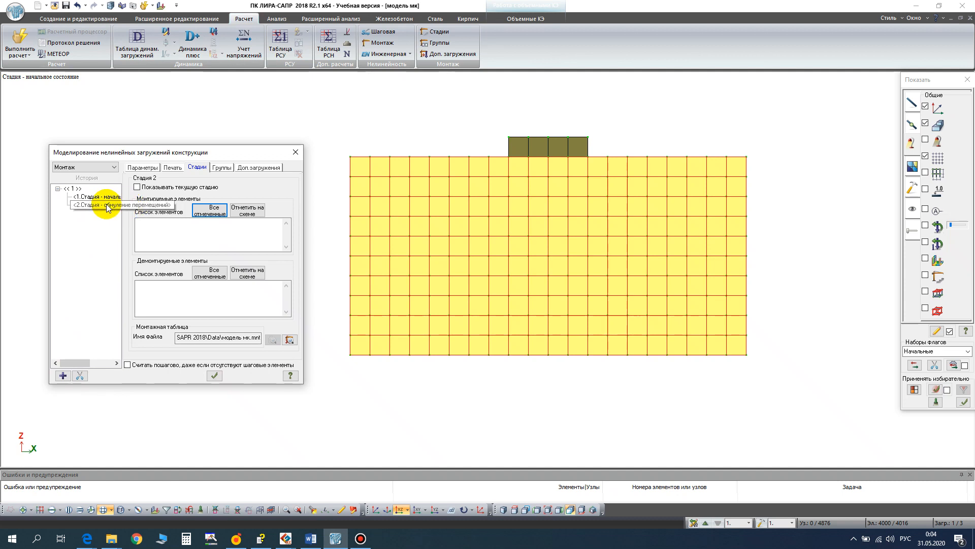
click(142, 168)
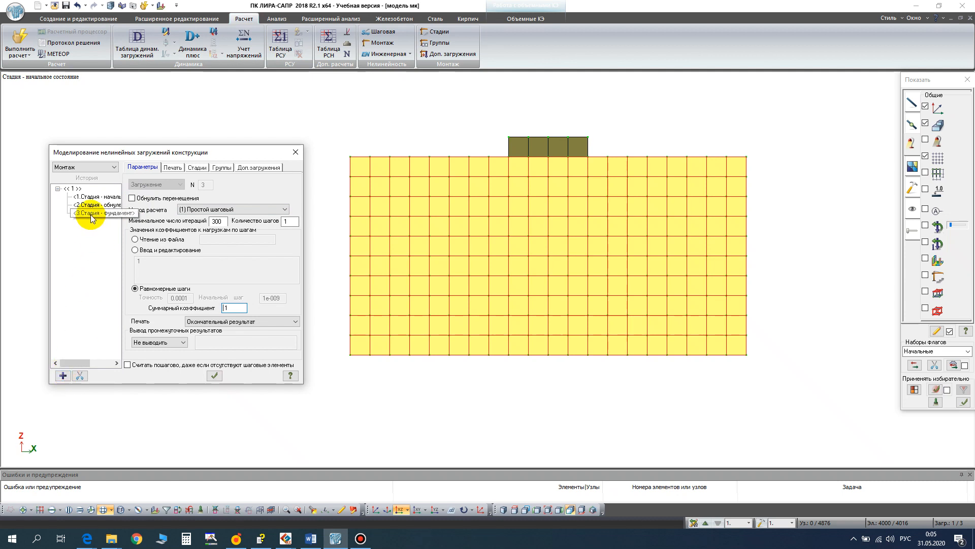
- Replace the selection with the foundation elements, assign them as the mounted elements of stage 3 and confirm the assembly settings
click(202, 508)
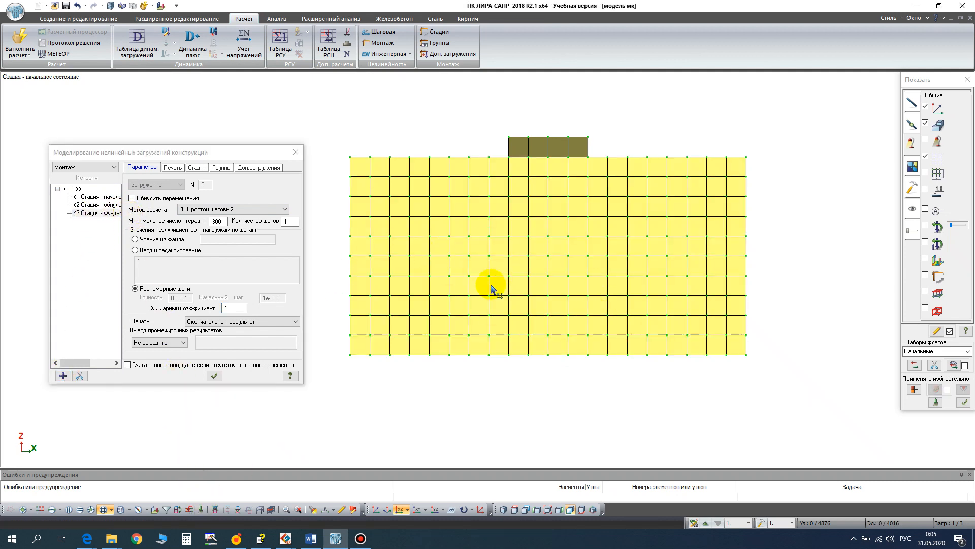
click(540, 150)
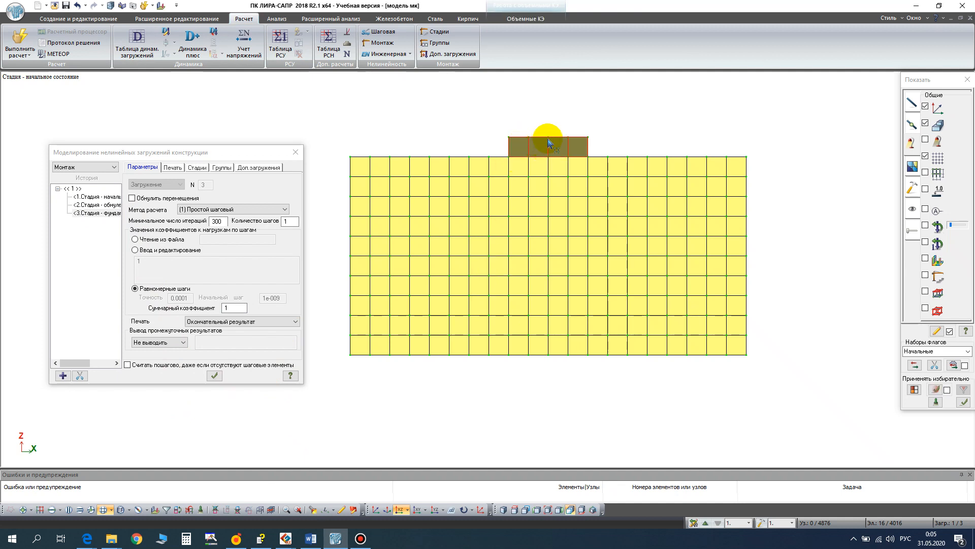
scroll(548, 142, up, 3)
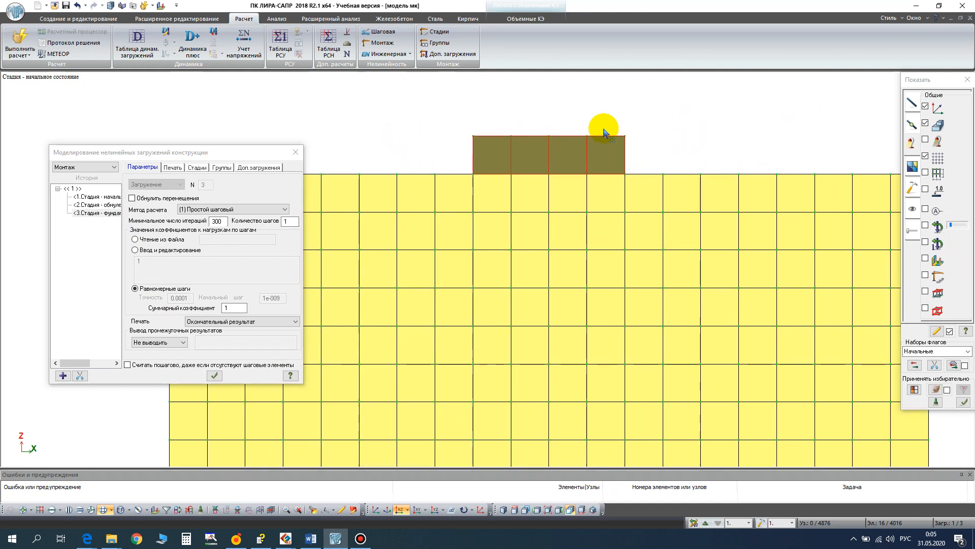
scroll(584, 157, down, 2)
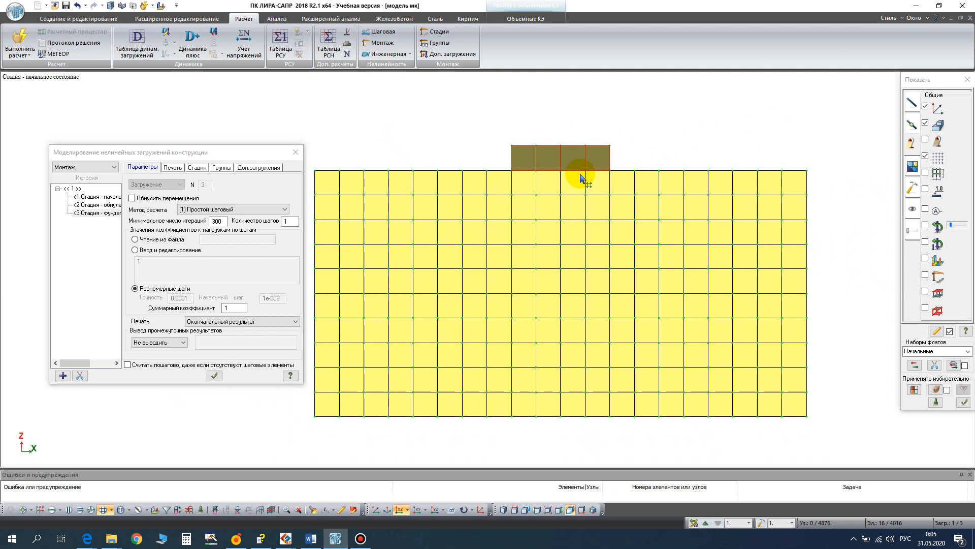
click(197, 169)
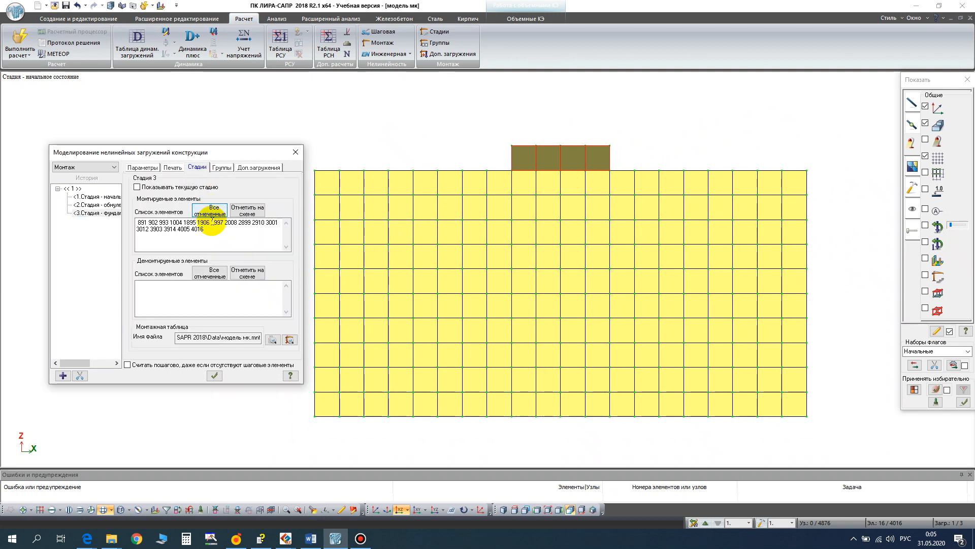
click(213, 376)
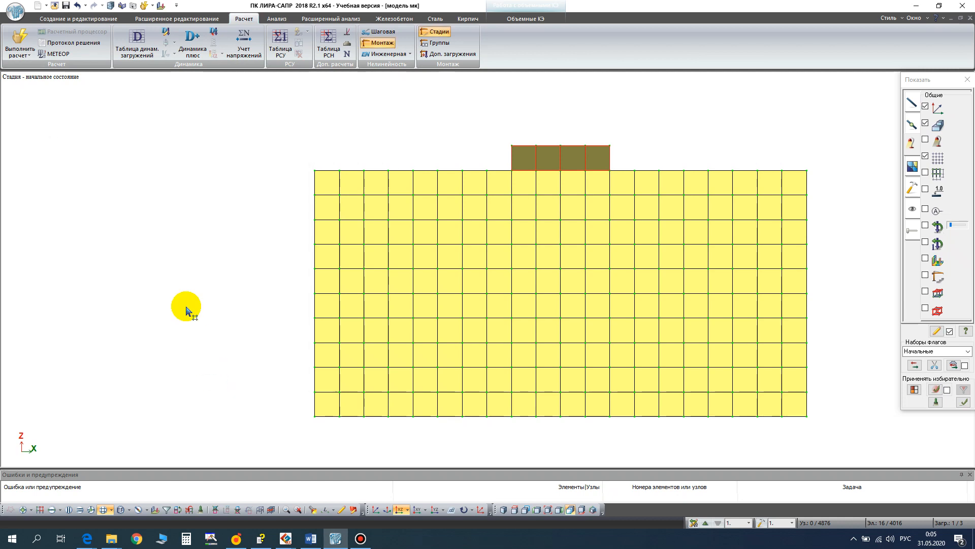
- Run the full calculation and switch from the Word document back to LIRA-SAPR
click(22, 51)
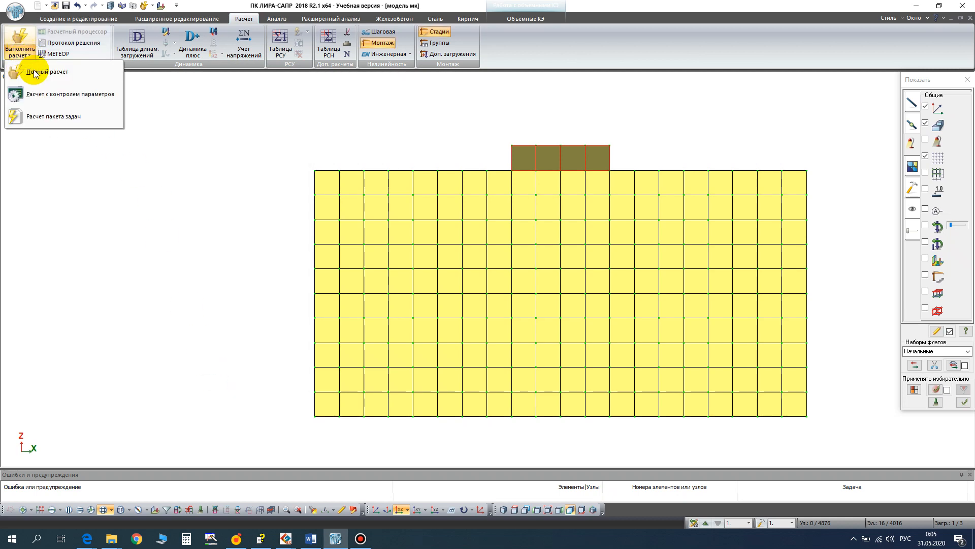
click(35, 72)
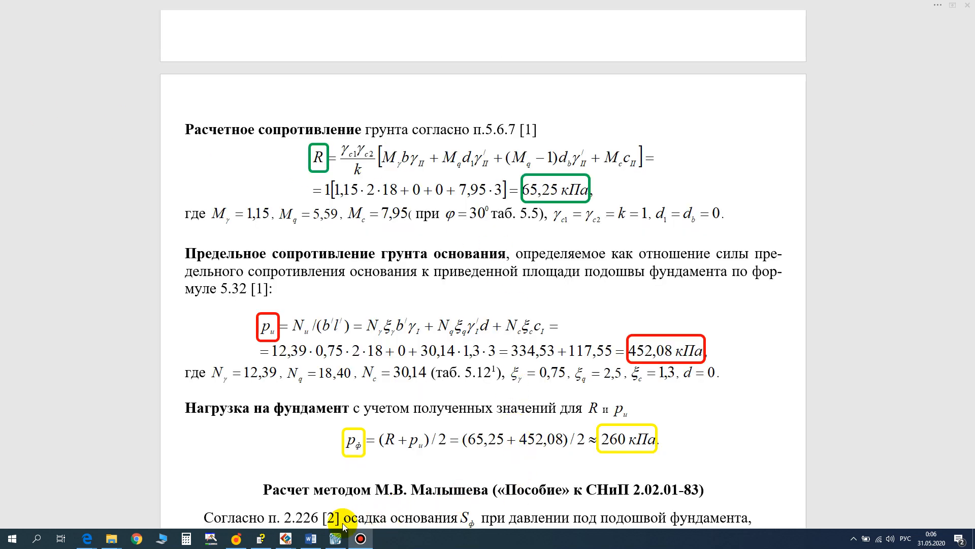
click(334, 541)
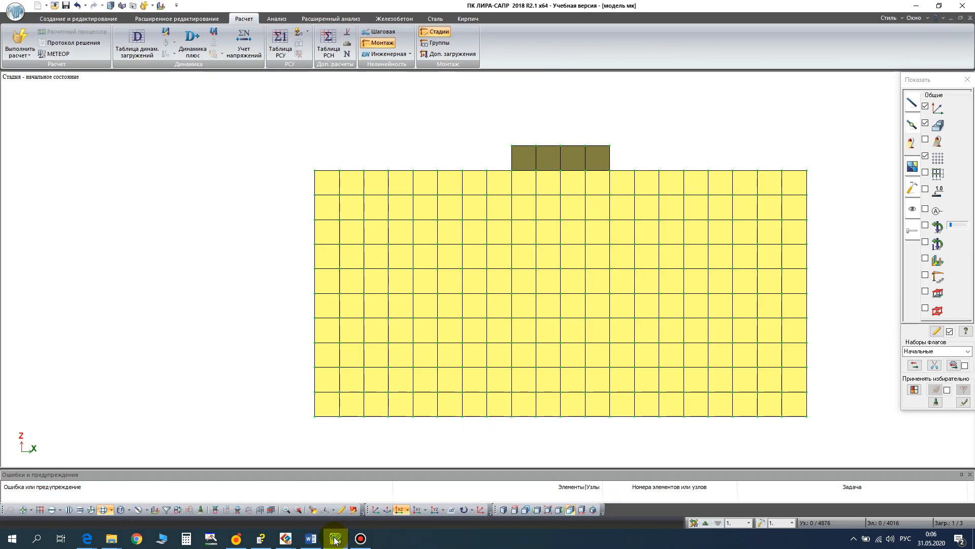
- Show the whole model in dimetric projection and examine the analysis results as a mosaic of Z displacements for stage 1
click(373, 511)
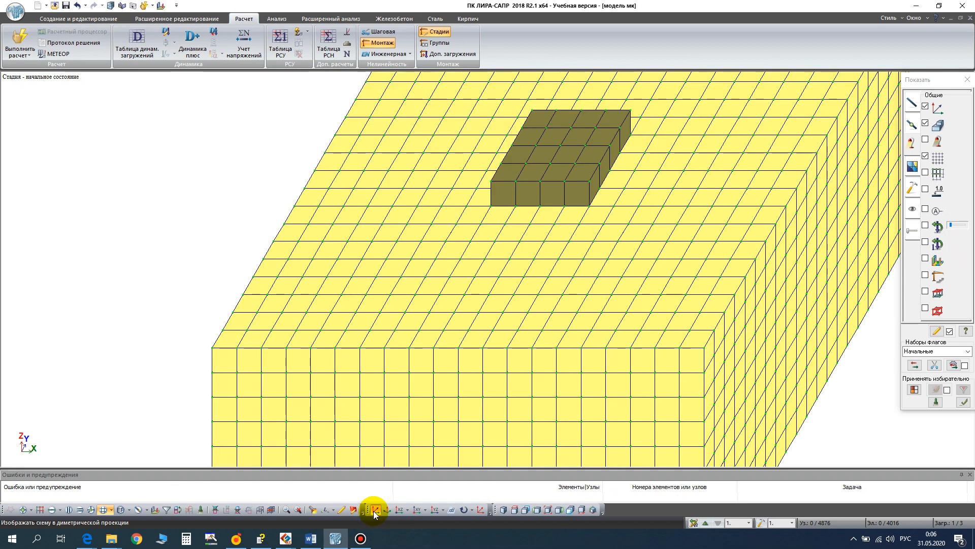
click(547, 511)
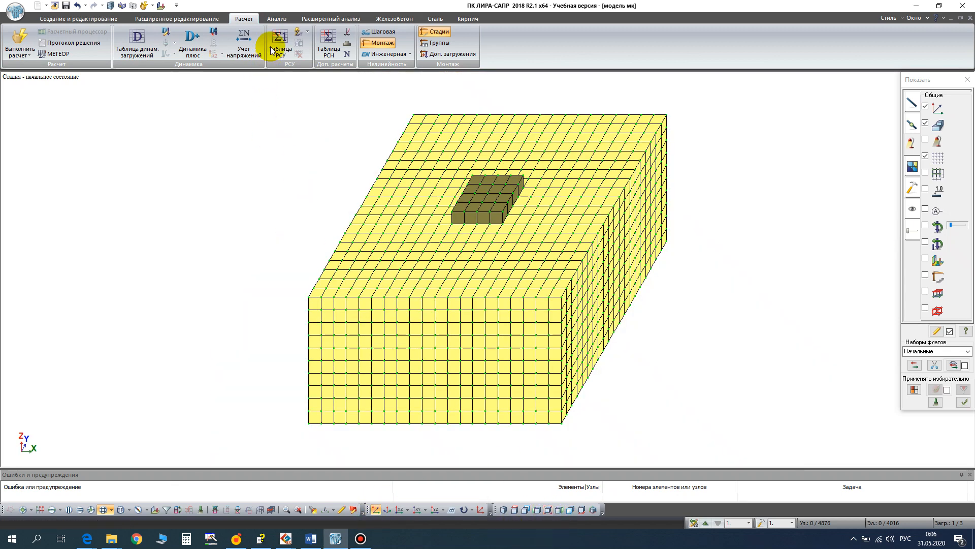
click(278, 19)
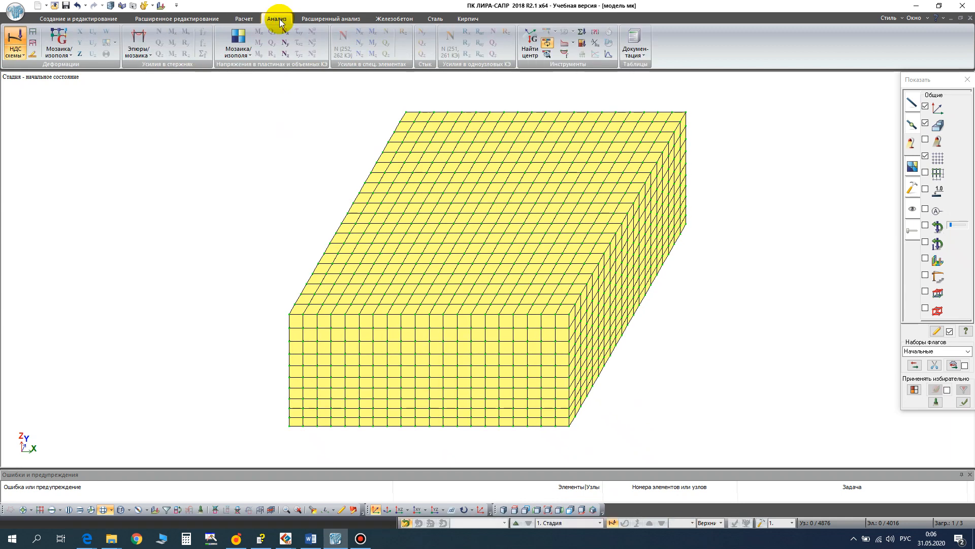
click(80, 54)
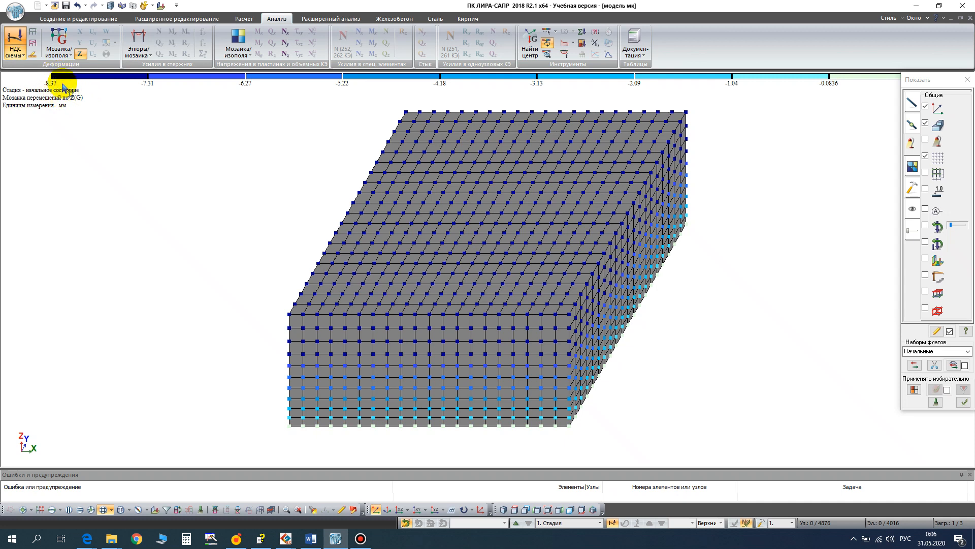
- View the deformed model for stages 2 and 3, and display the mosaic of Z displacements for stage 3
click(517, 523)
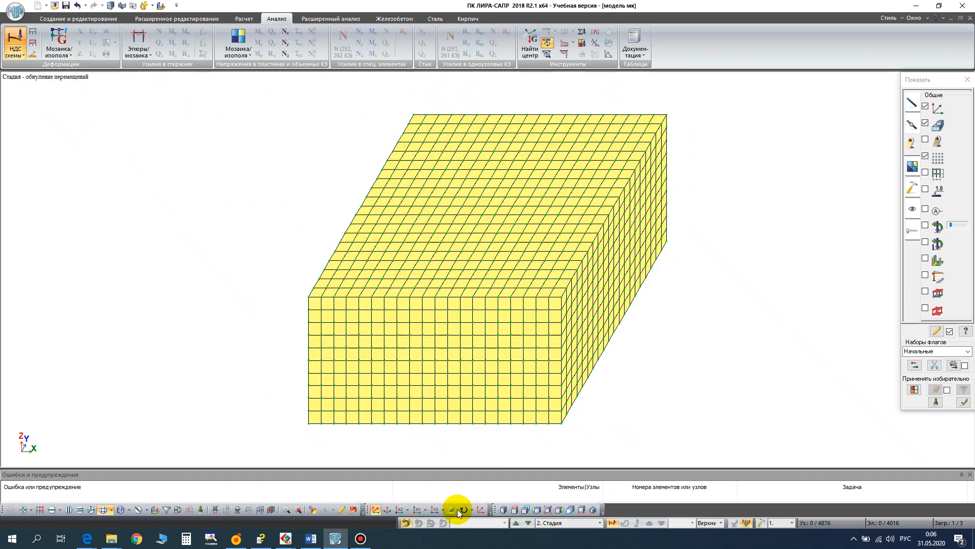
click(515, 523)
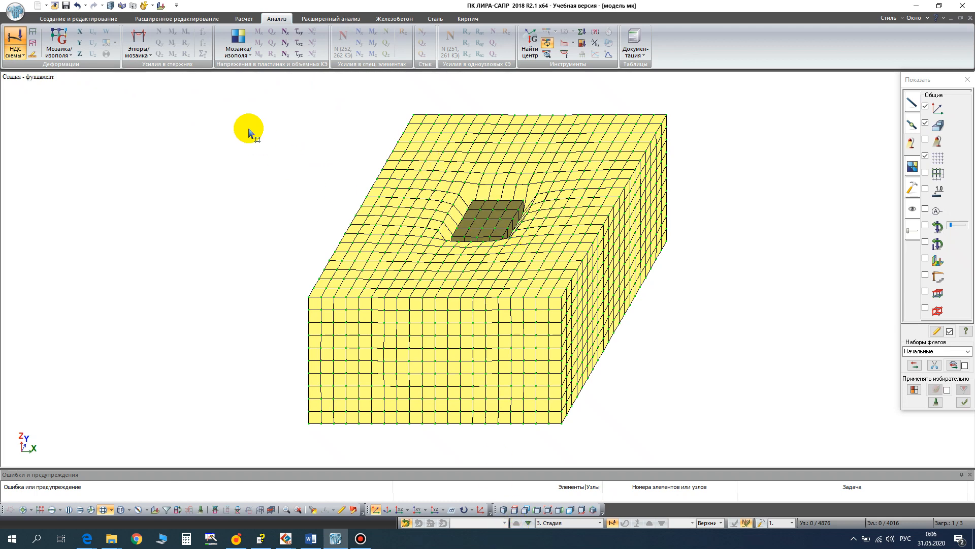
click(70, 55)
click(79, 53)
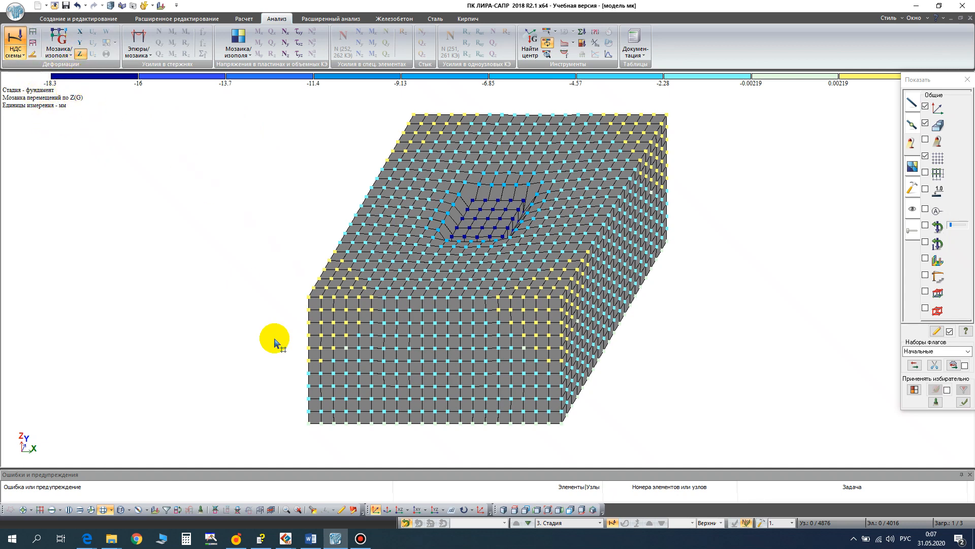
- Switch to the Word document and read the foundation settlement calculation by Malyshev's method
click(312, 539)
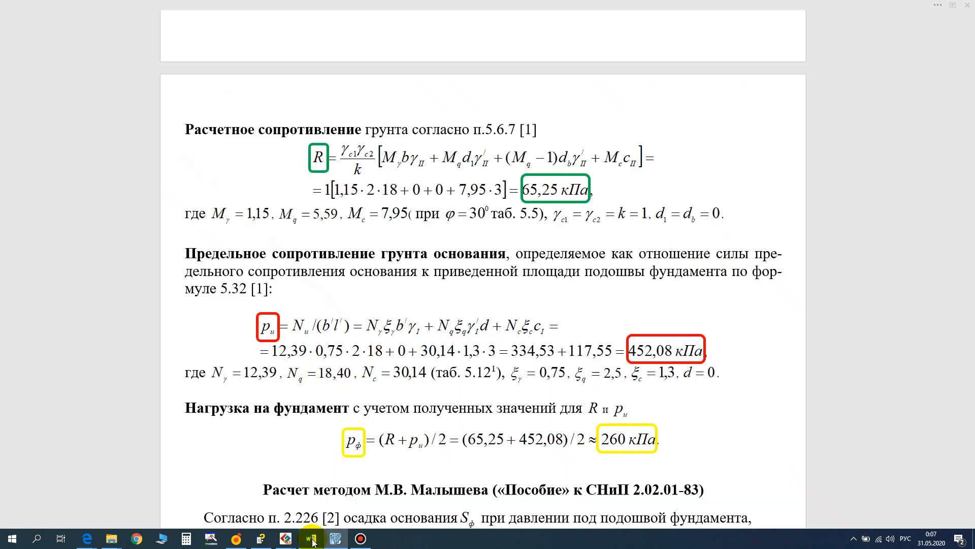
scroll(395, 367, down, 4)
scroll(396, 368, down, 3)
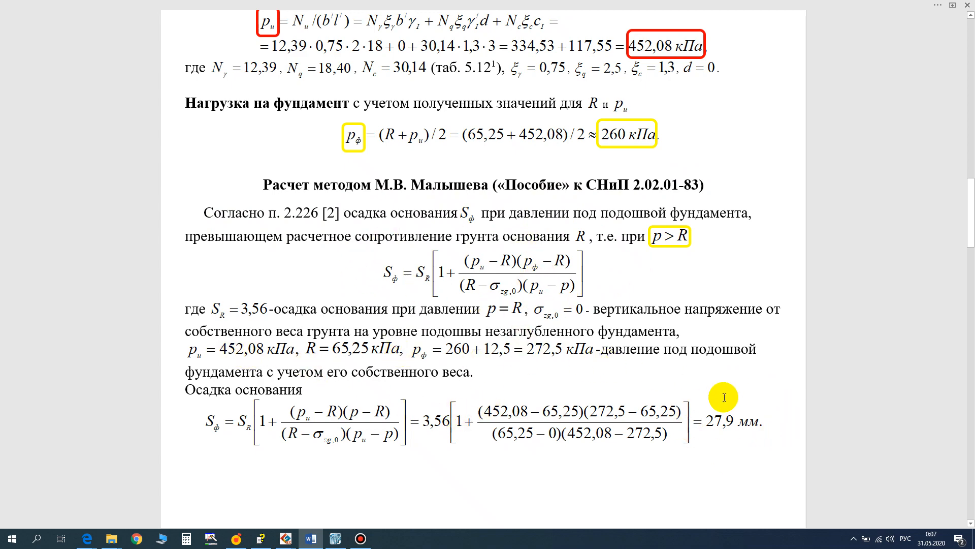
- Examine the table comparing foundation settlements from midas GTS NX, LIRA-SAPR and the SNiP 2.02.01-83 manual for both soil models
scroll(507, 345, down, 7)
scroll(506, 345, down, 5)
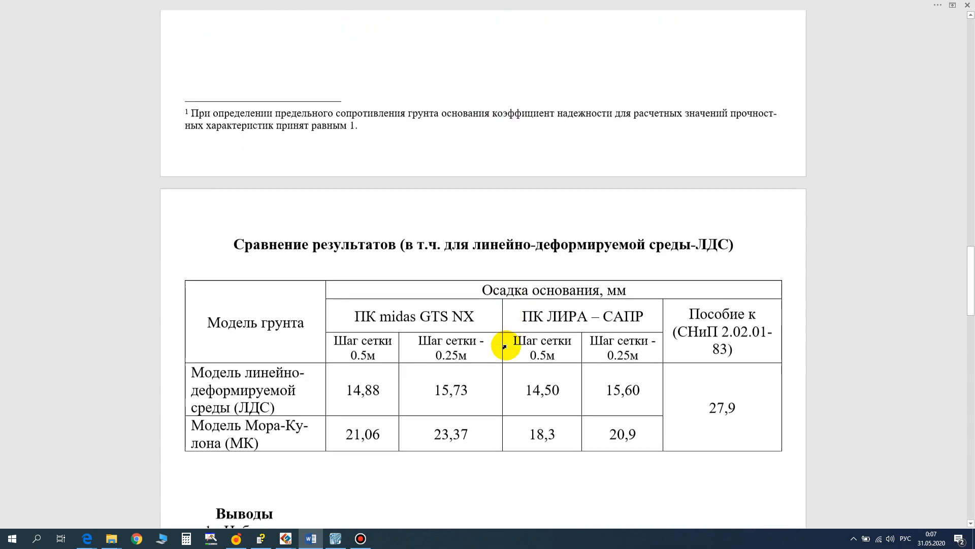
scroll(506, 345, down, 2)
scroll(505, 346, up, 2)
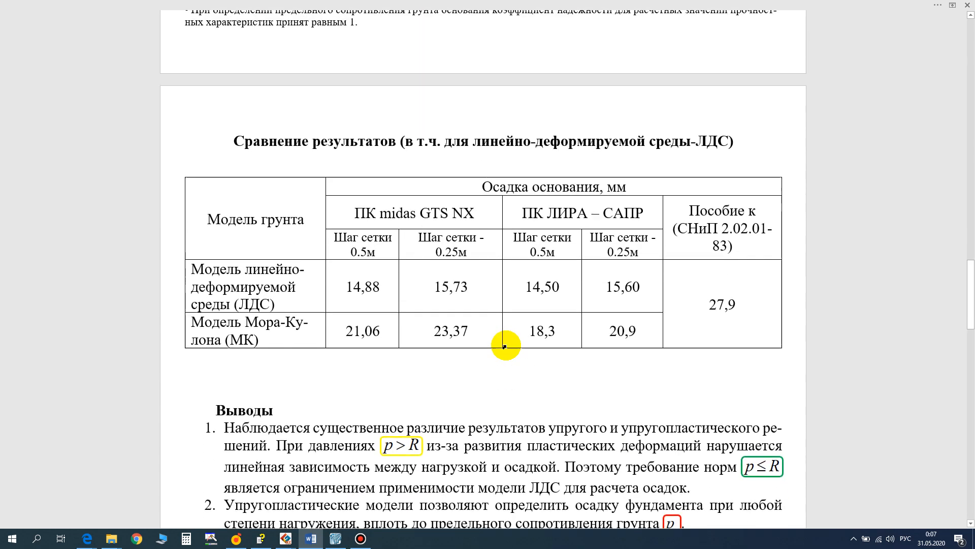
ctrl+scroll(505, 347, up, 2)
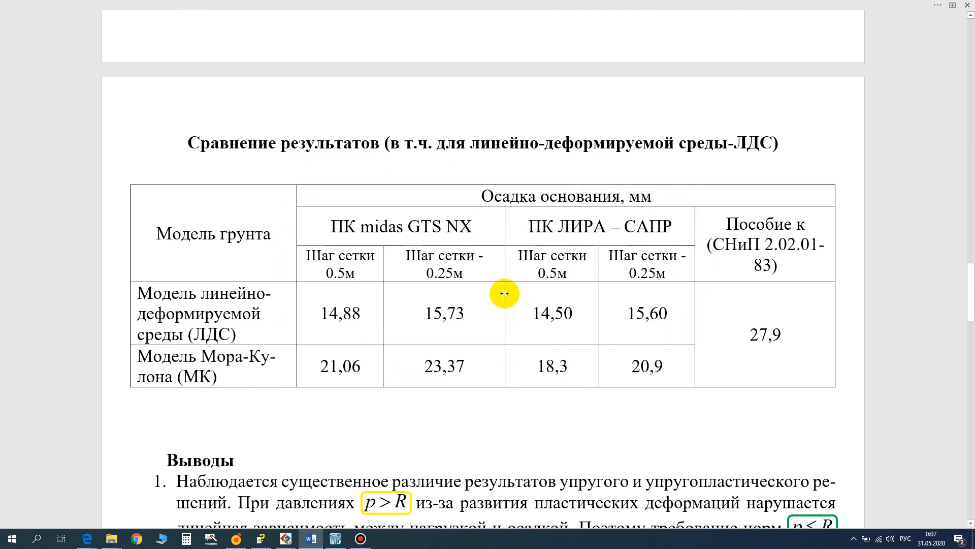
ctrl+scroll(500, 289, down, 4)
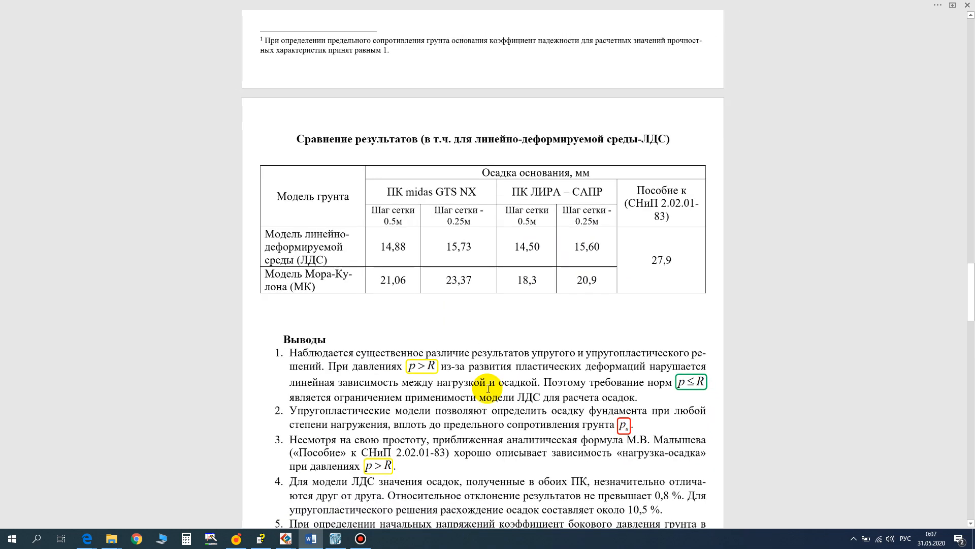
- Read the conclusions under the settlement comparison table, down to the reference list
scroll(486, 379, down, 4)
scroll(486, 378, down, 2)
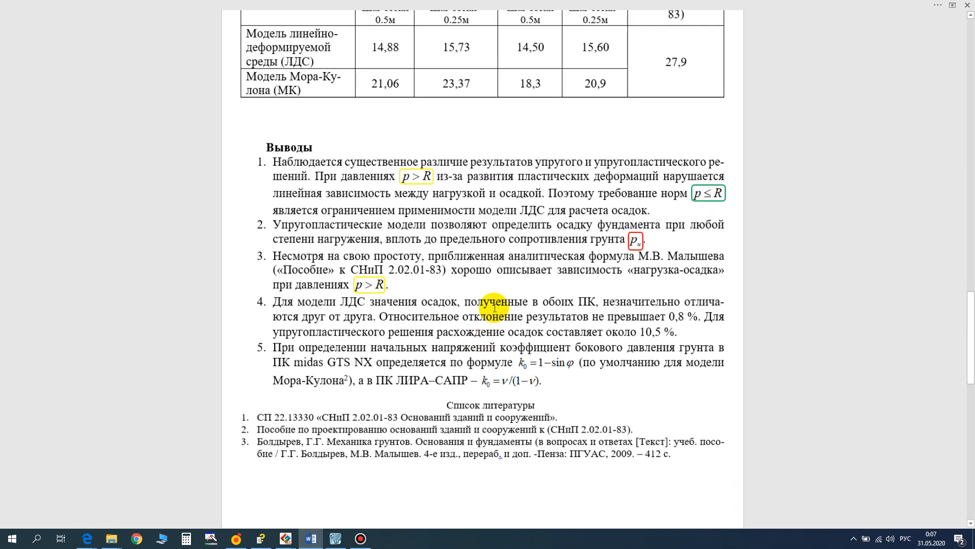
ctrl+scroll(491, 325, up, 3)
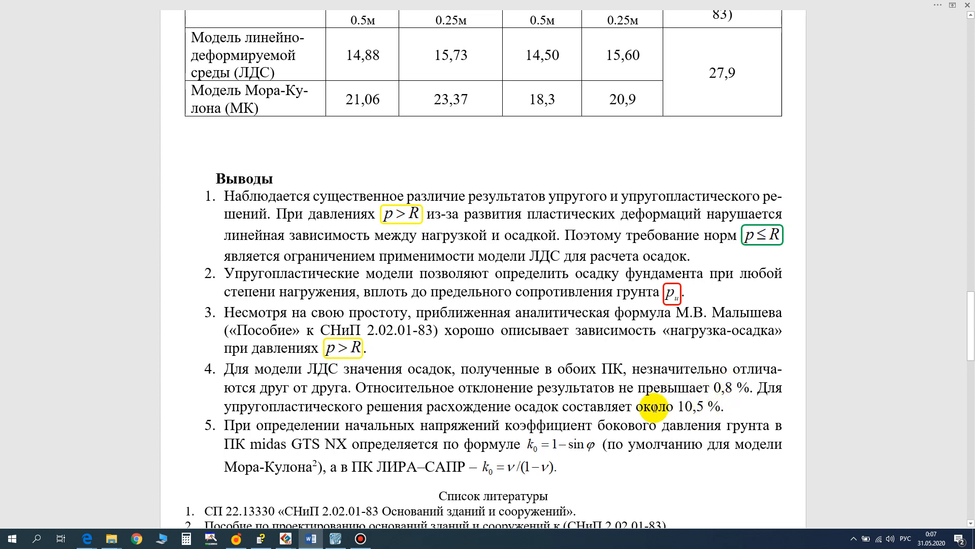
scroll(601, 405, down, 5)
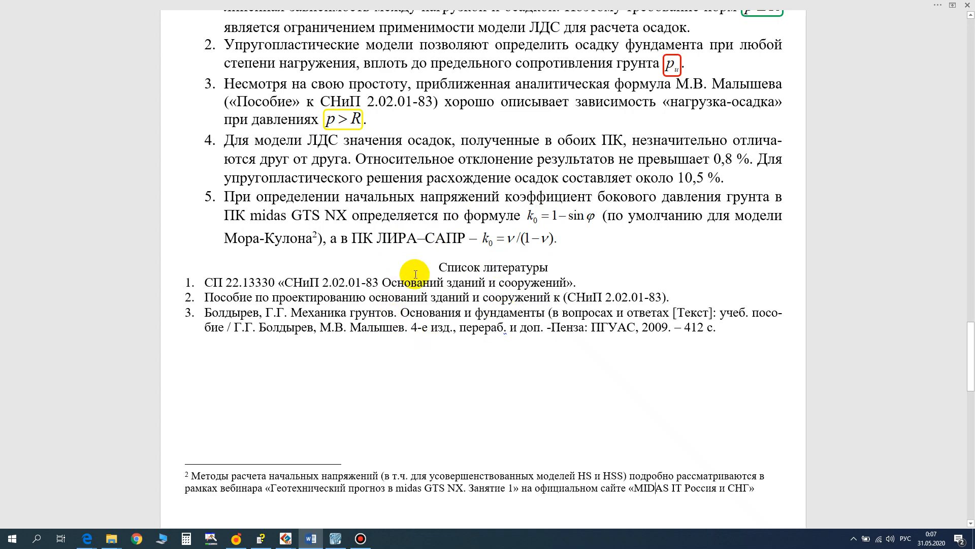
- Consult the K0 condition section in the GTS NX help, and return to the Word document to read the footnote on initial stresses
click(259, 538)
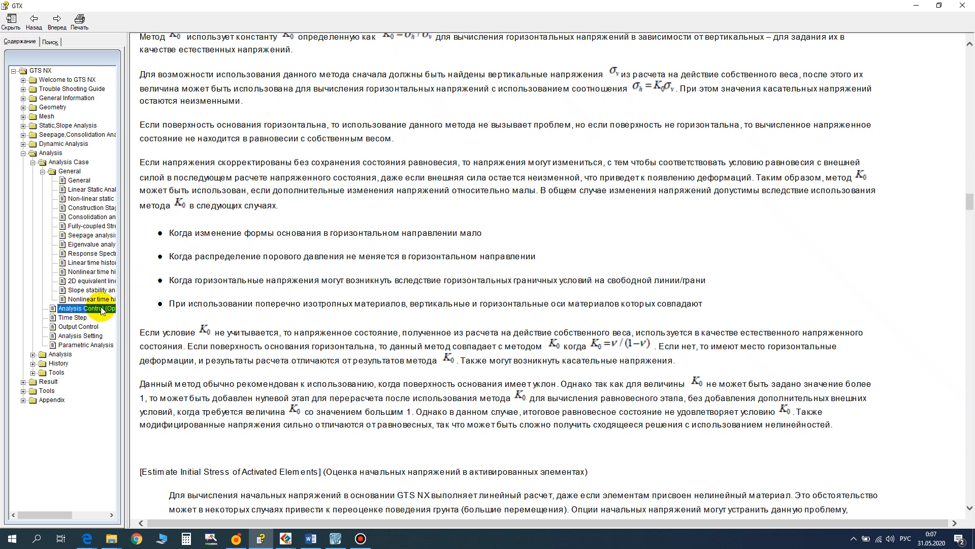
scroll(331, 103, up, 3)
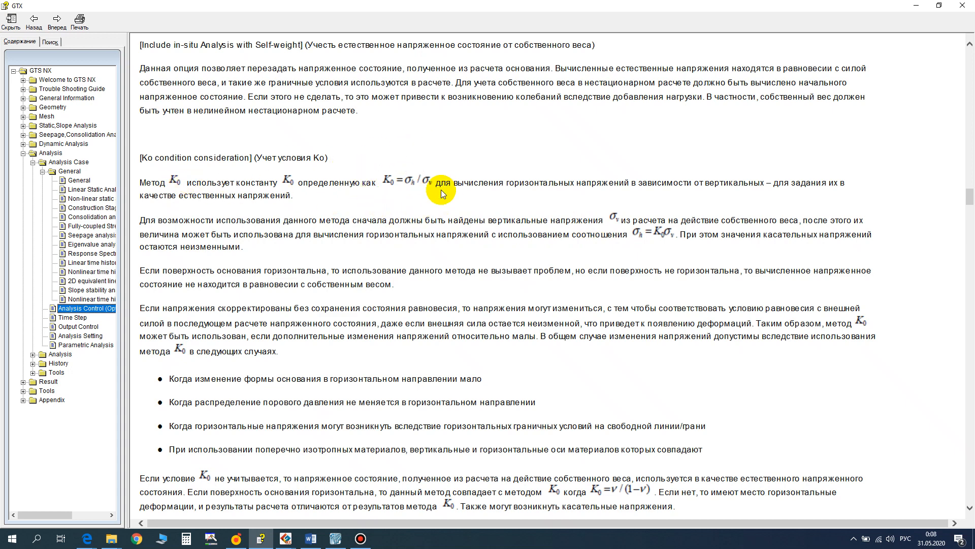
click(312, 538)
scroll(359, 358, down, 3)
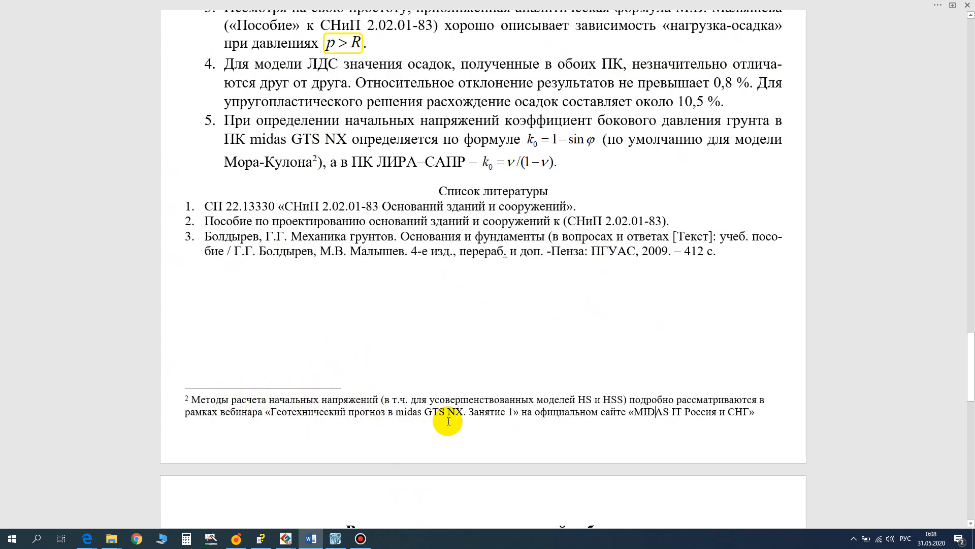
ctrl+scroll(449, 421, up, 4)
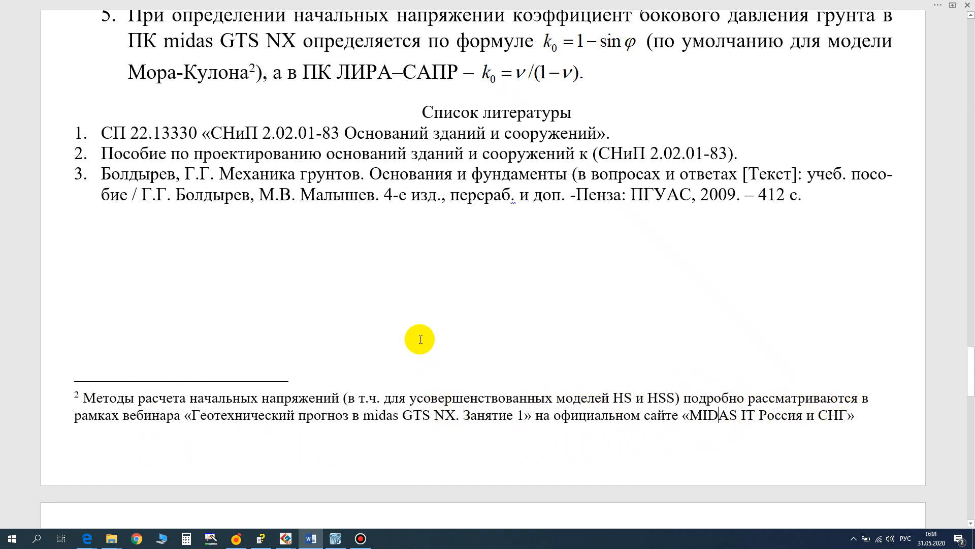
- Review the independent-work variants, including tables П.1 and П.2 with the foundation and soil characteristics and the notes below them
ctrl+scroll(420, 340, down, 3)
scroll(418, 337, down, 10)
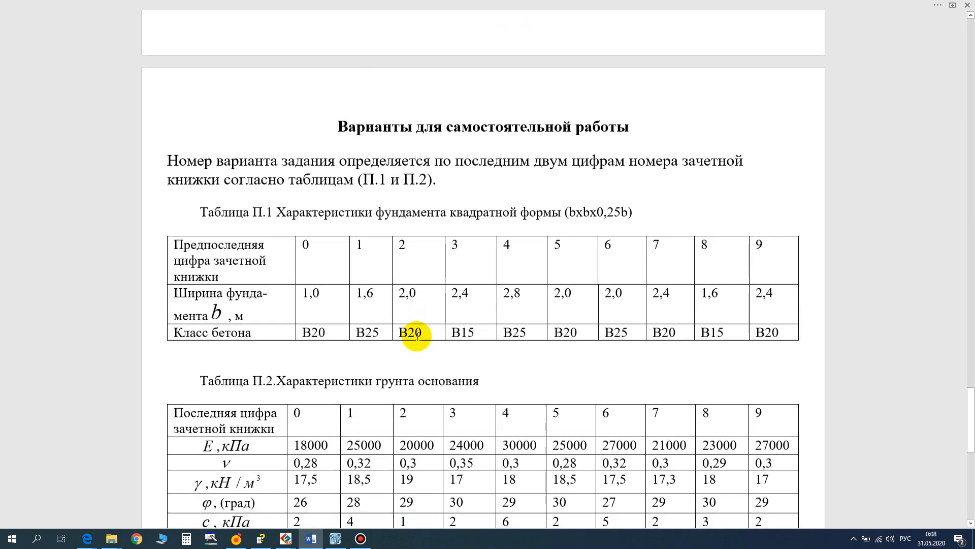
ctrl+scroll(417, 335, down, 1)
scroll(417, 336, down, 5)
scroll(416, 336, up, 2)
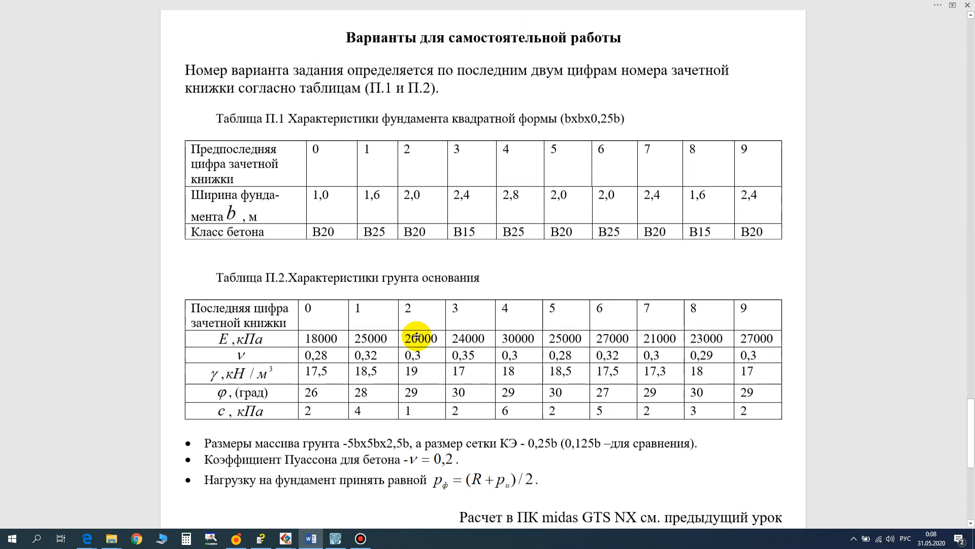
ctrl+scroll(417, 336, down, 1)
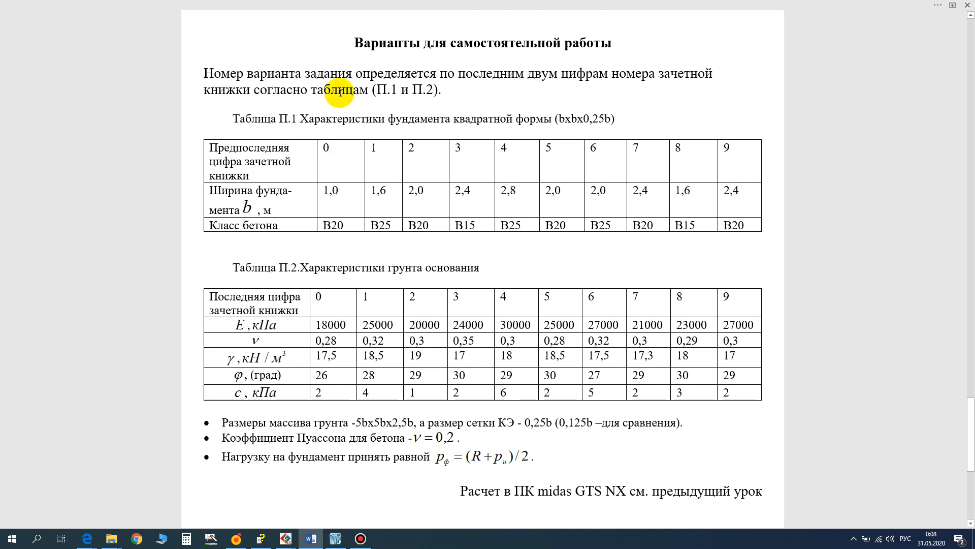